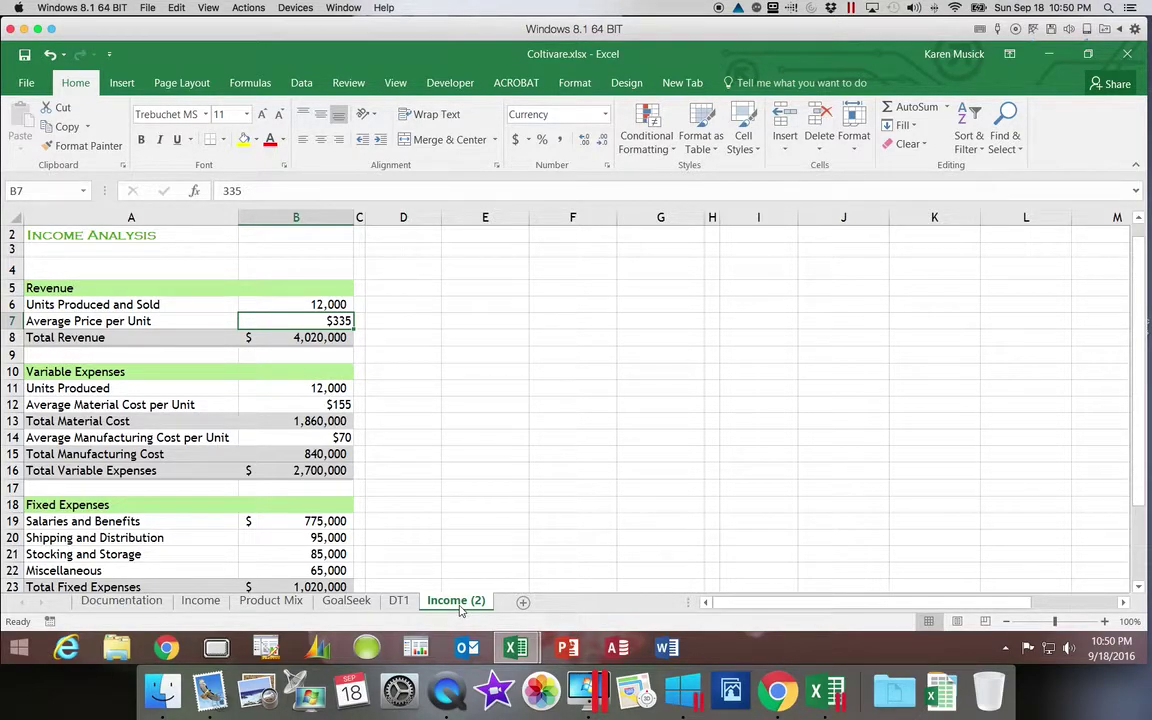
# - Rename the Income (2) sheet as DT2 and delete its columns D through H
pyautogui.doubleClick(456, 601)
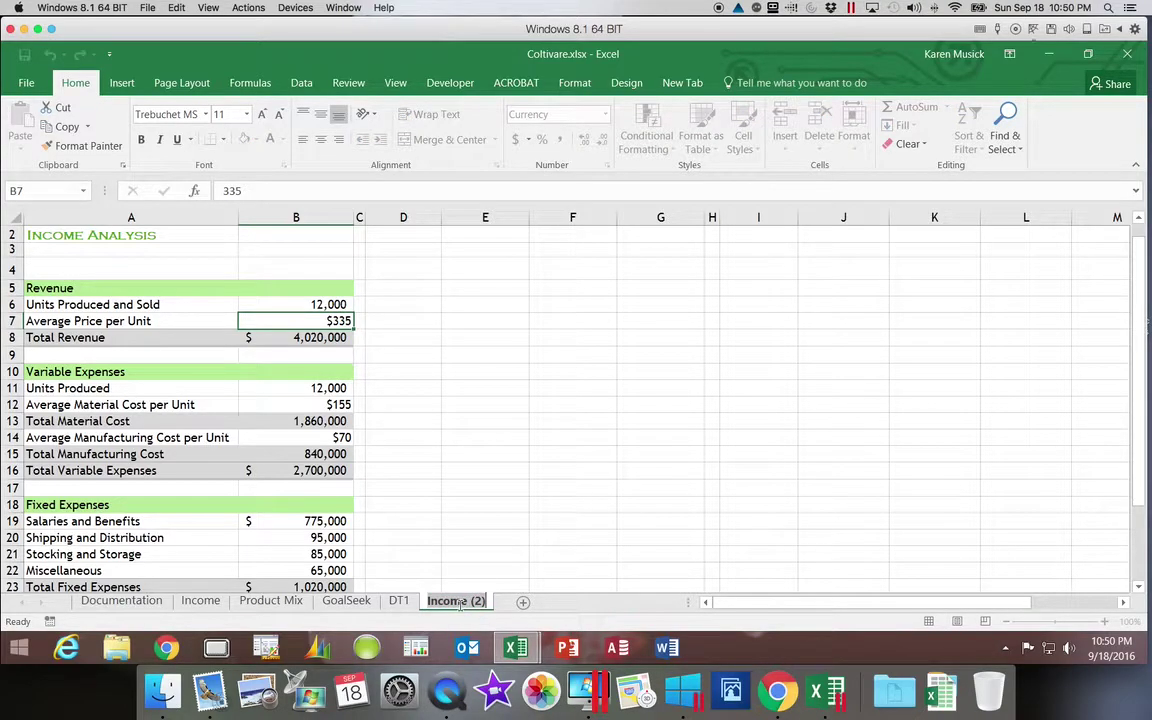
pyautogui.write('DT2')
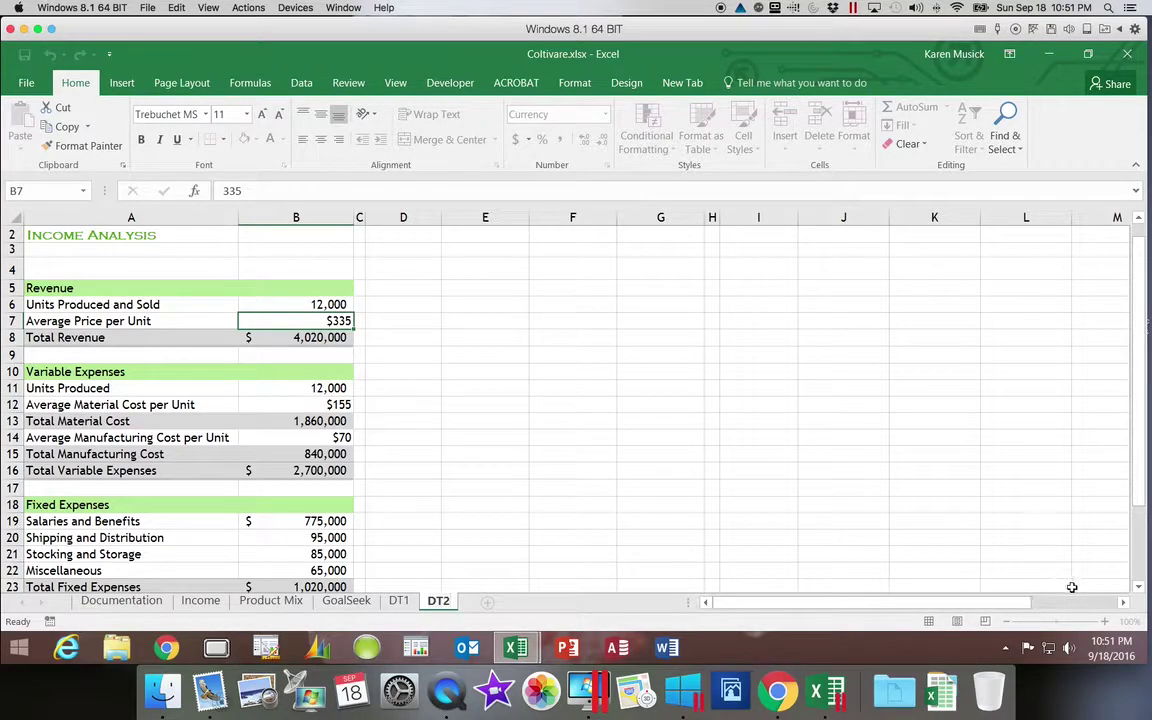
pyautogui.click(403, 220)
pyautogui.moveTo(403, 222); pyautogui.dragTo(711, 220)
pyautogui.rightClick(670, 226)
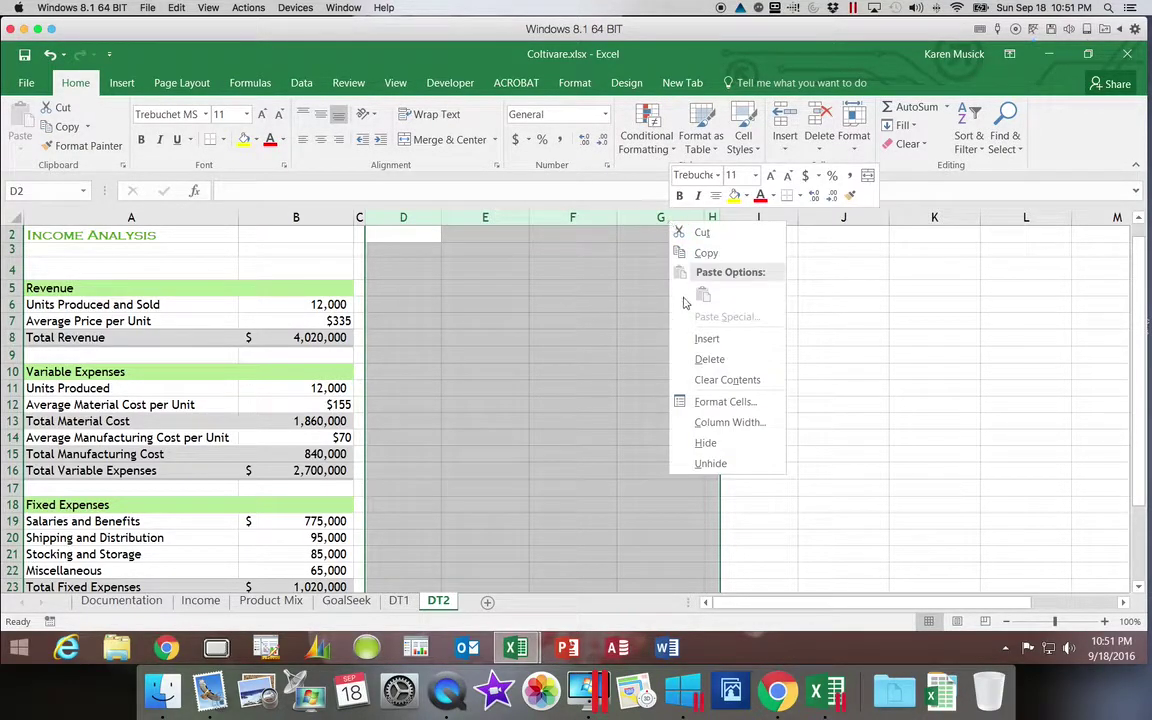
pyautogui.click(700, 359)
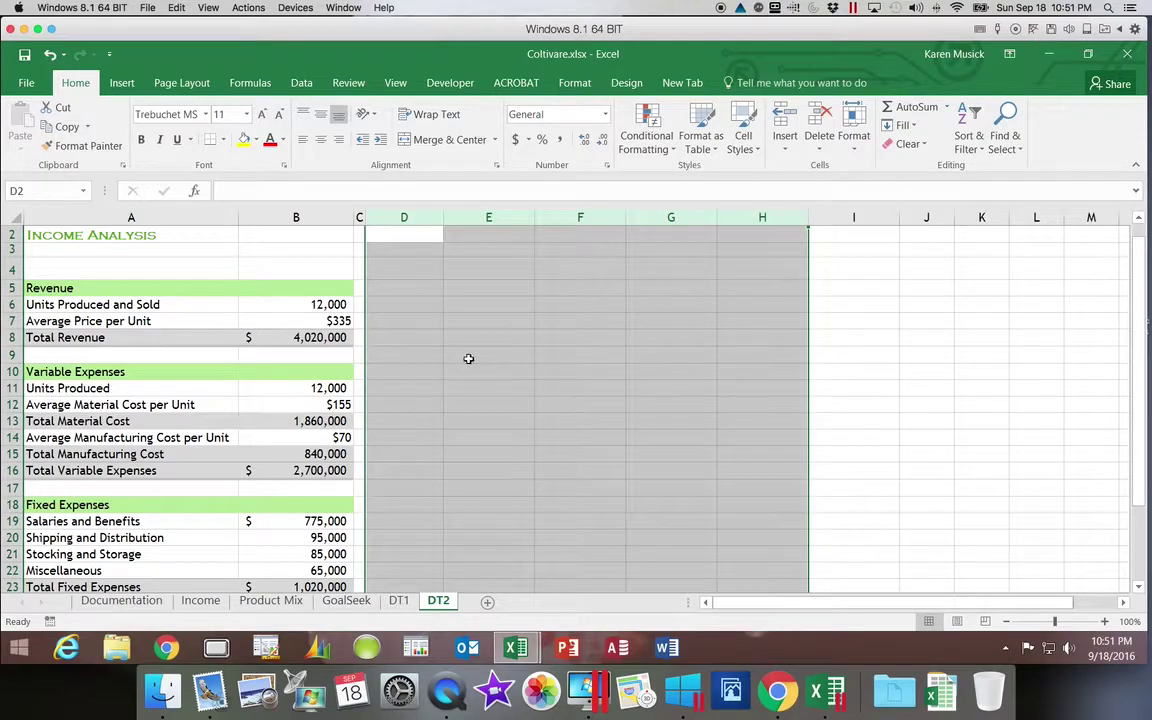
# - Enter the title "Net Income Analysis" in cell D4
pyautogui.click(406, 269)
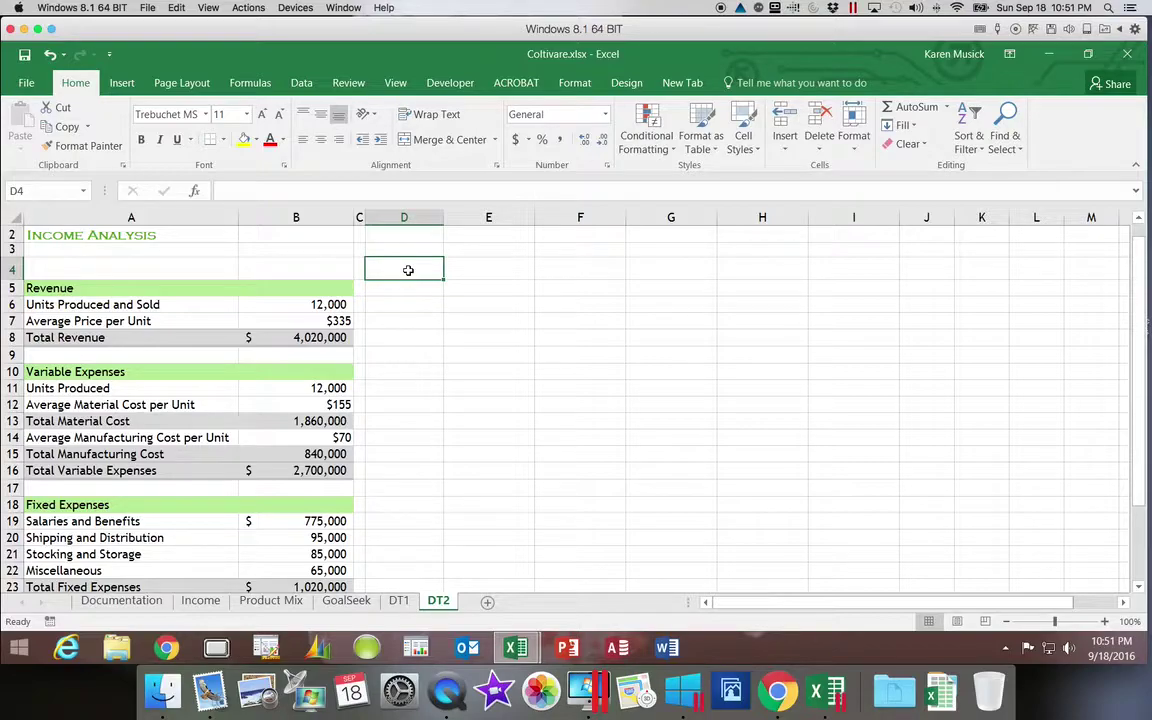
pyautogui.write('Net ')
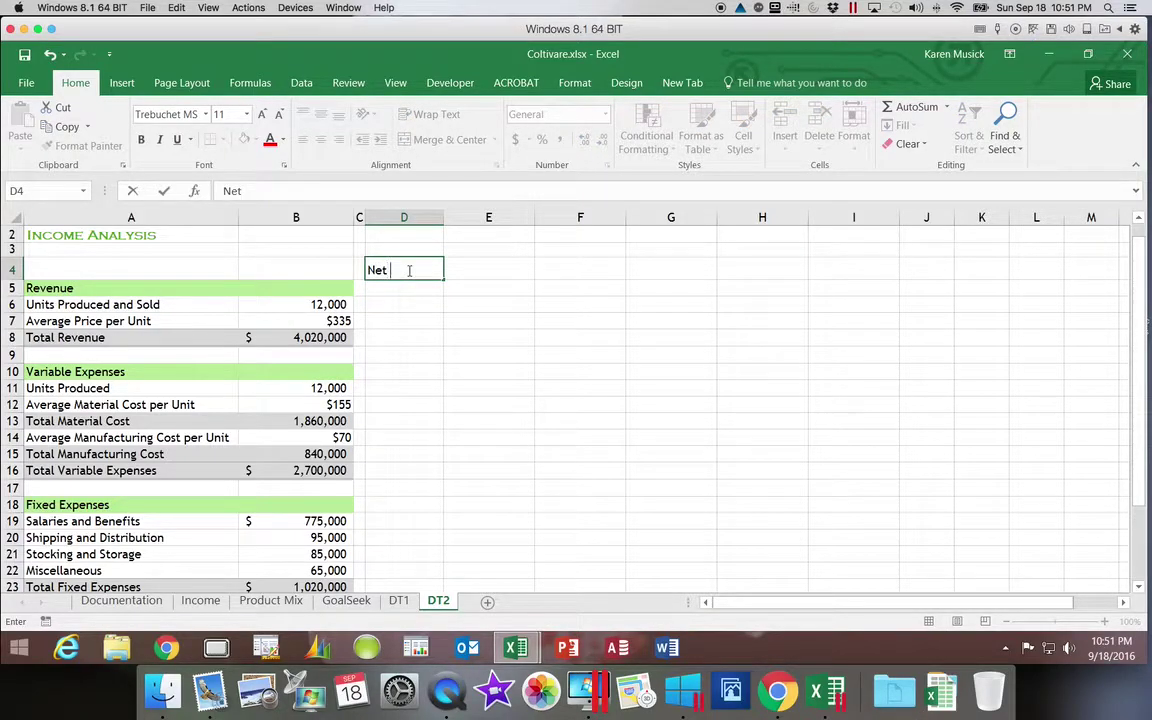
pyautogui.write('Income Ana')
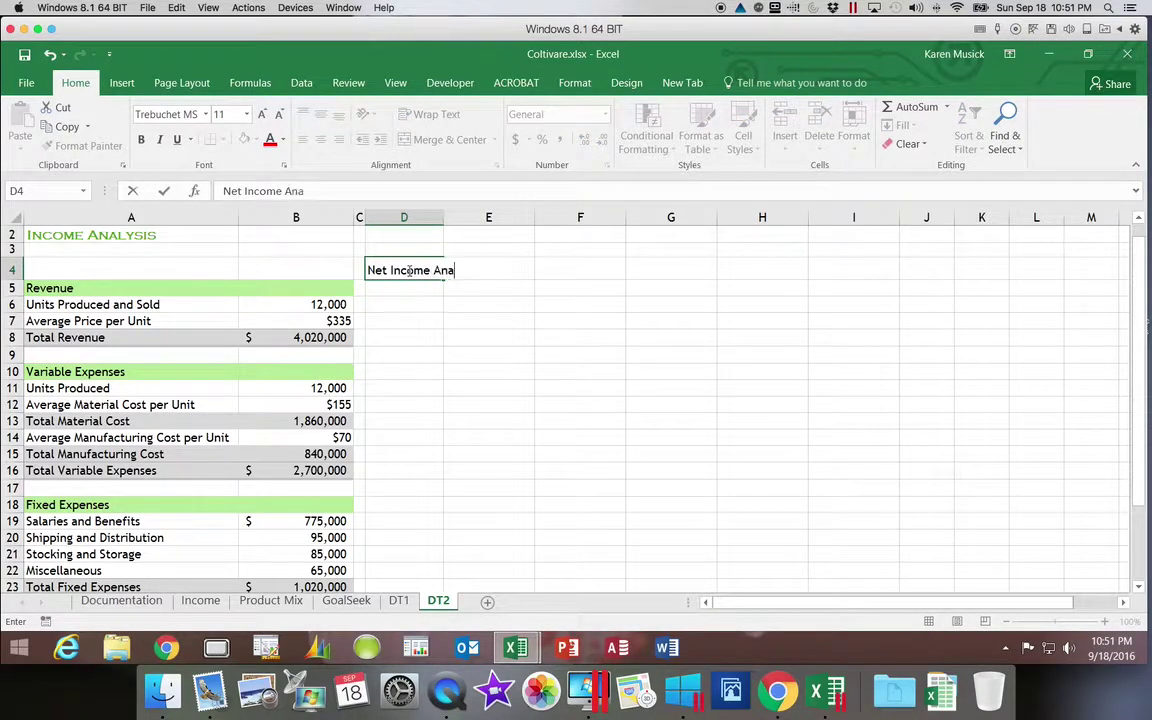
pyautogui.write('lysis')
pyautogui.press('Return')
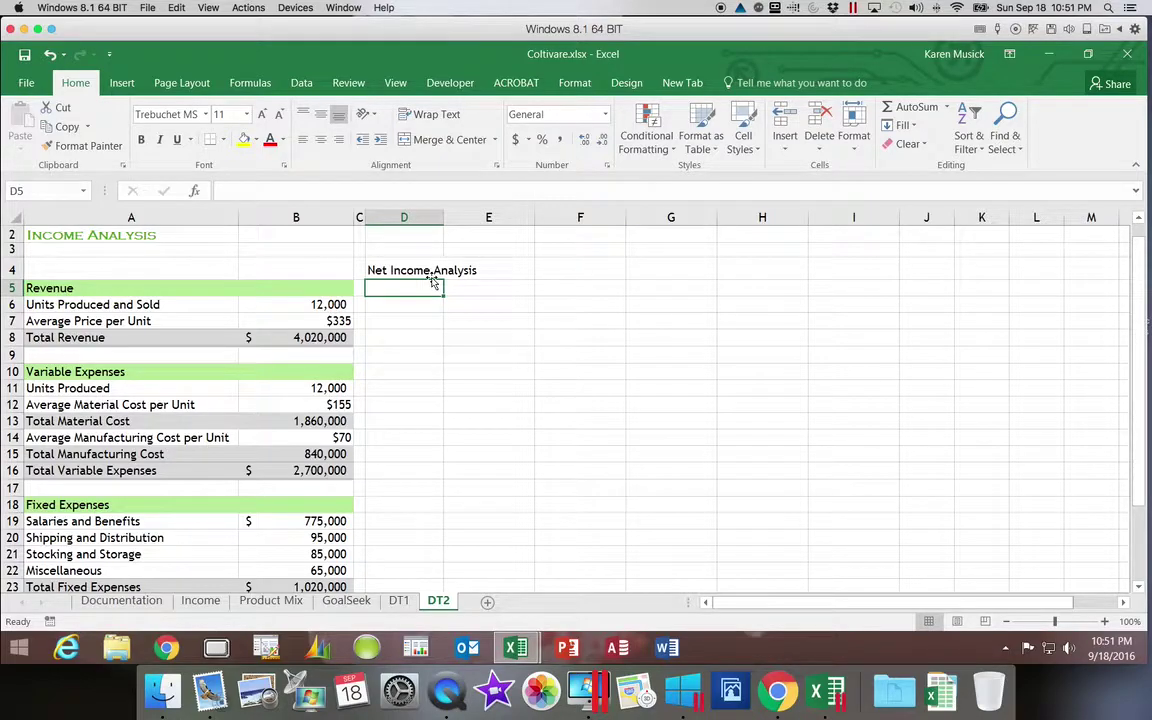
# - Enter the heading "Average Price Per Unit" in cell D5, below the Net Income Analysis title
pyautogui.hscroll(2, 406, 288)
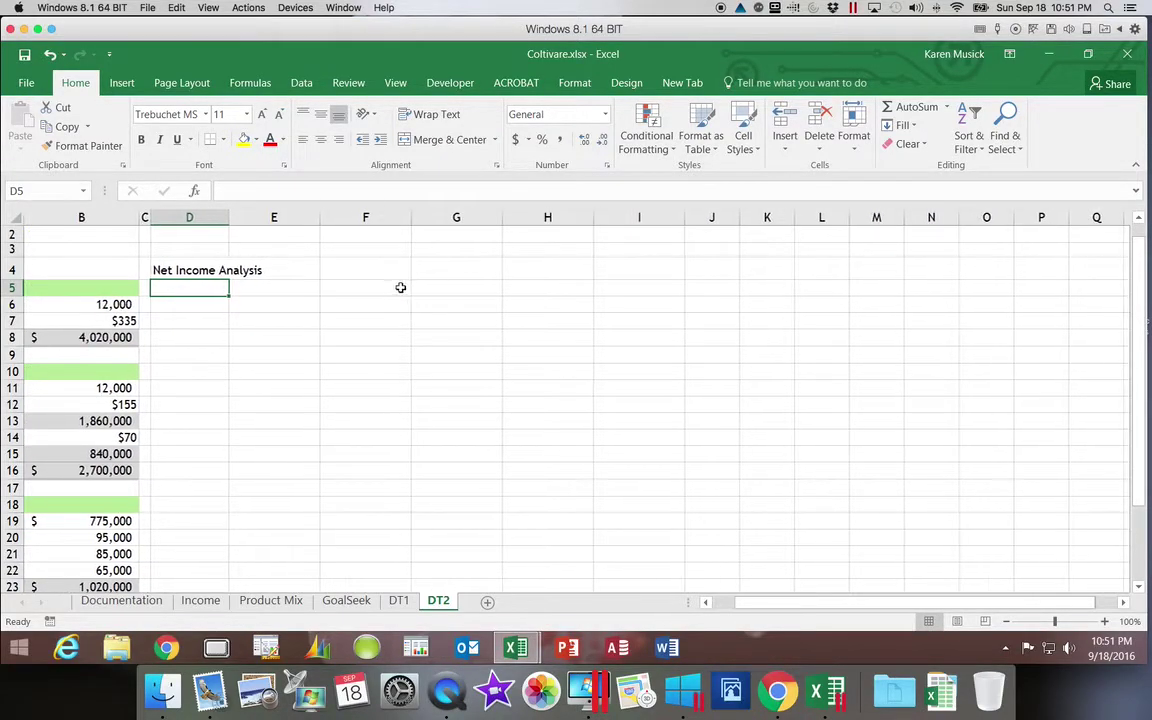
pyautogui.click(300, 287)
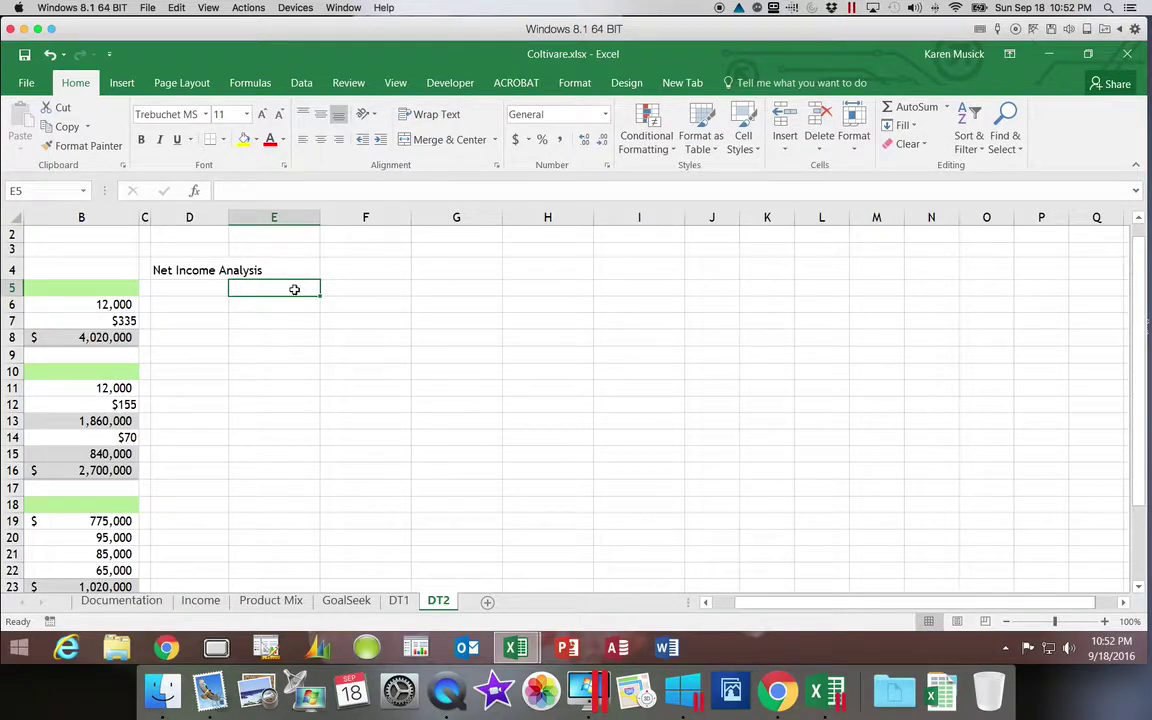
pyautogui.click(212, 285)
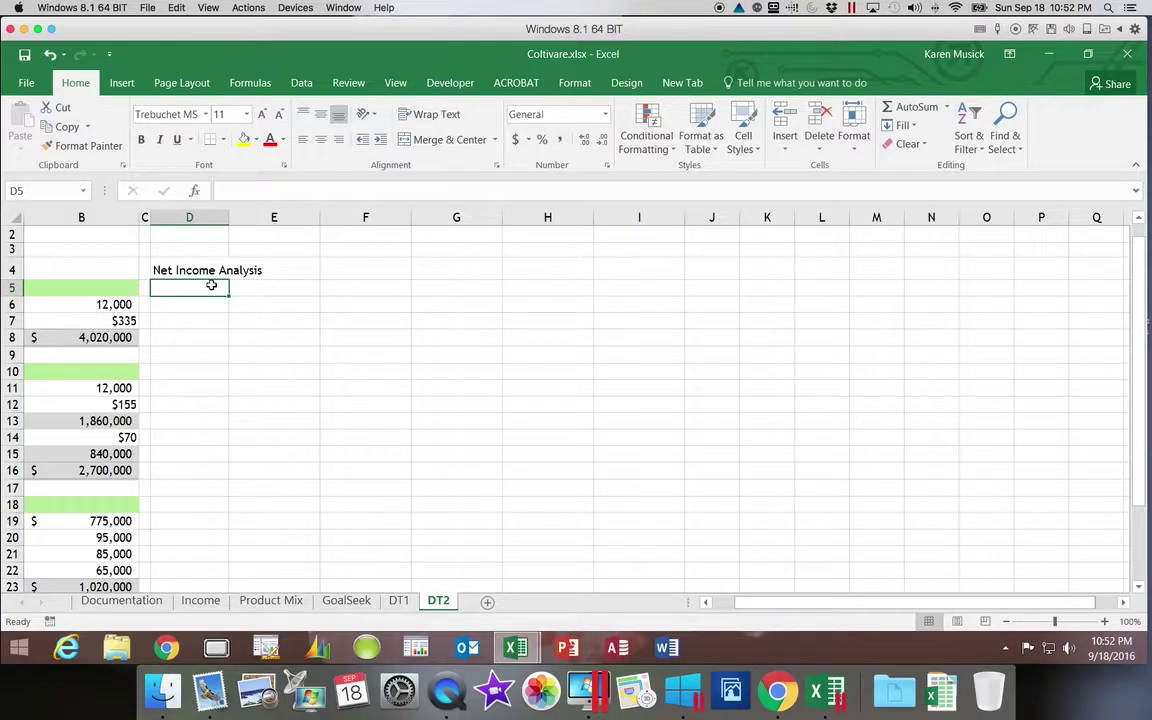
pyautogui.write('Average ')
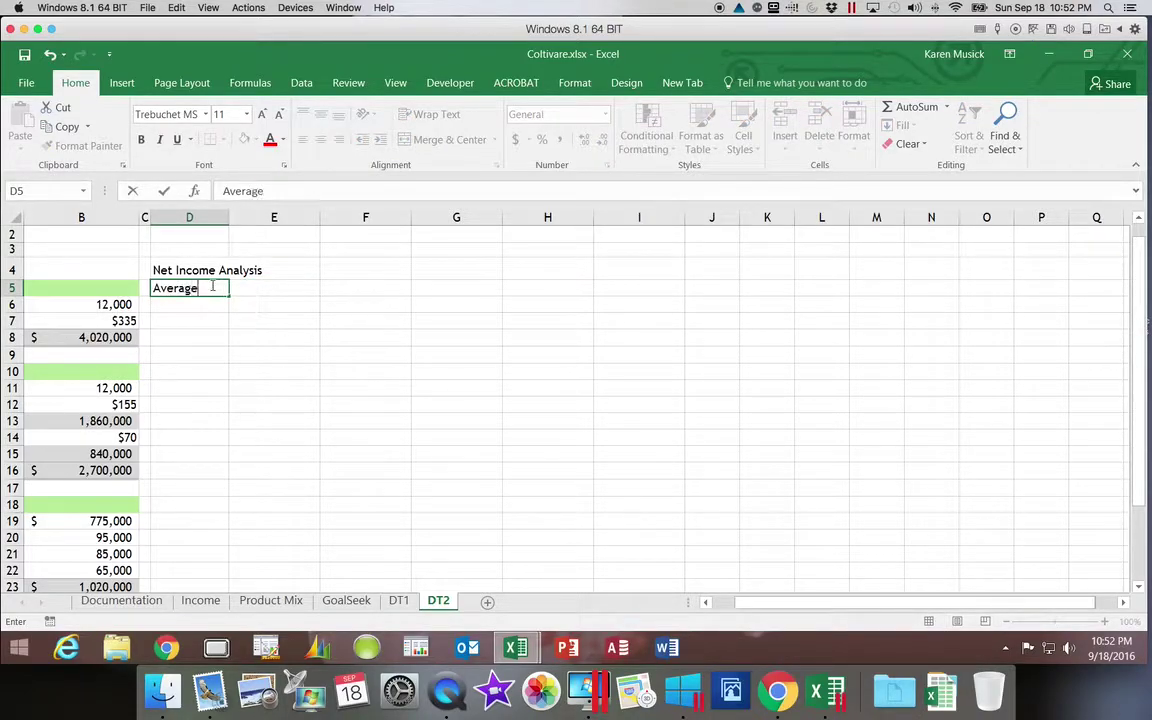
pyautogui.write('Price Per Unit')
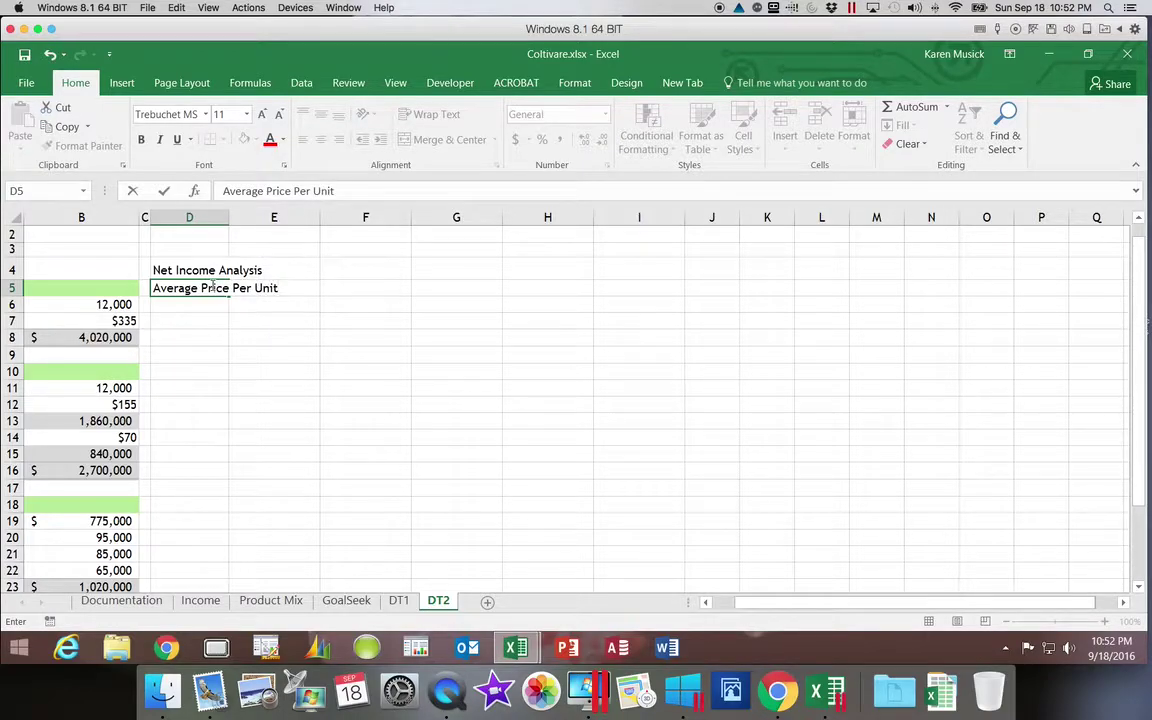
pyautogui.press('Return')
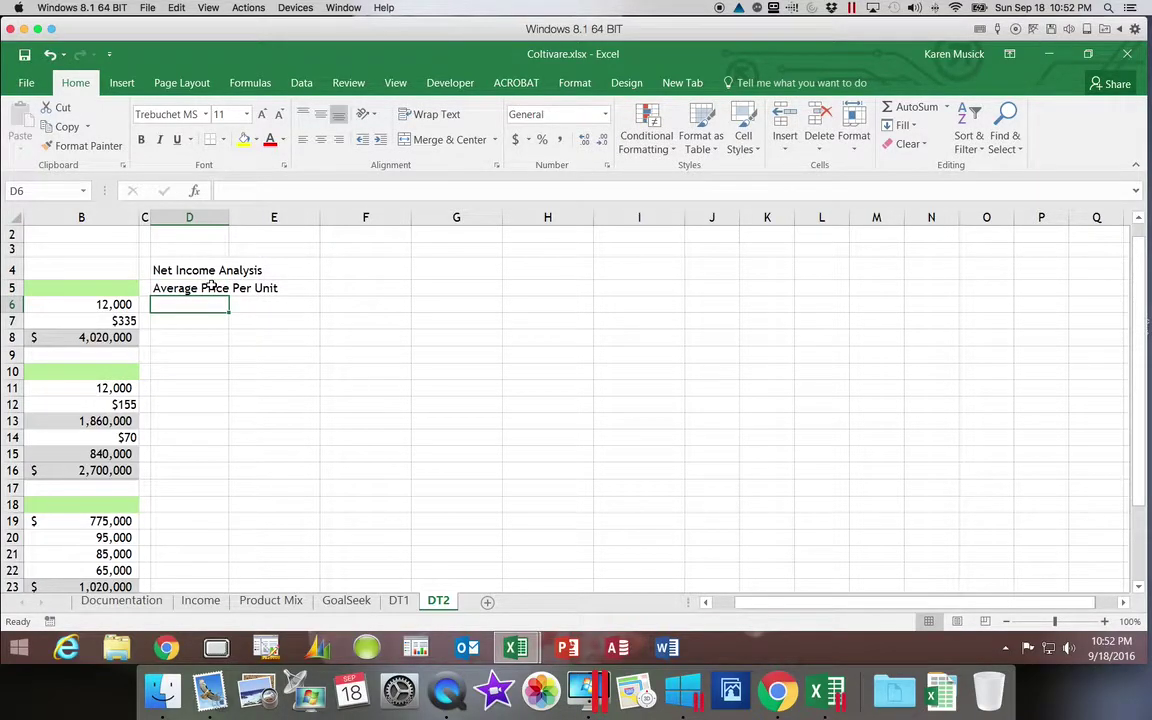
# - Enter 300 in E6 and 325 in F6, and extend the series across to 400 in I6
pyautogui.hscroll(-3, 294, 289)
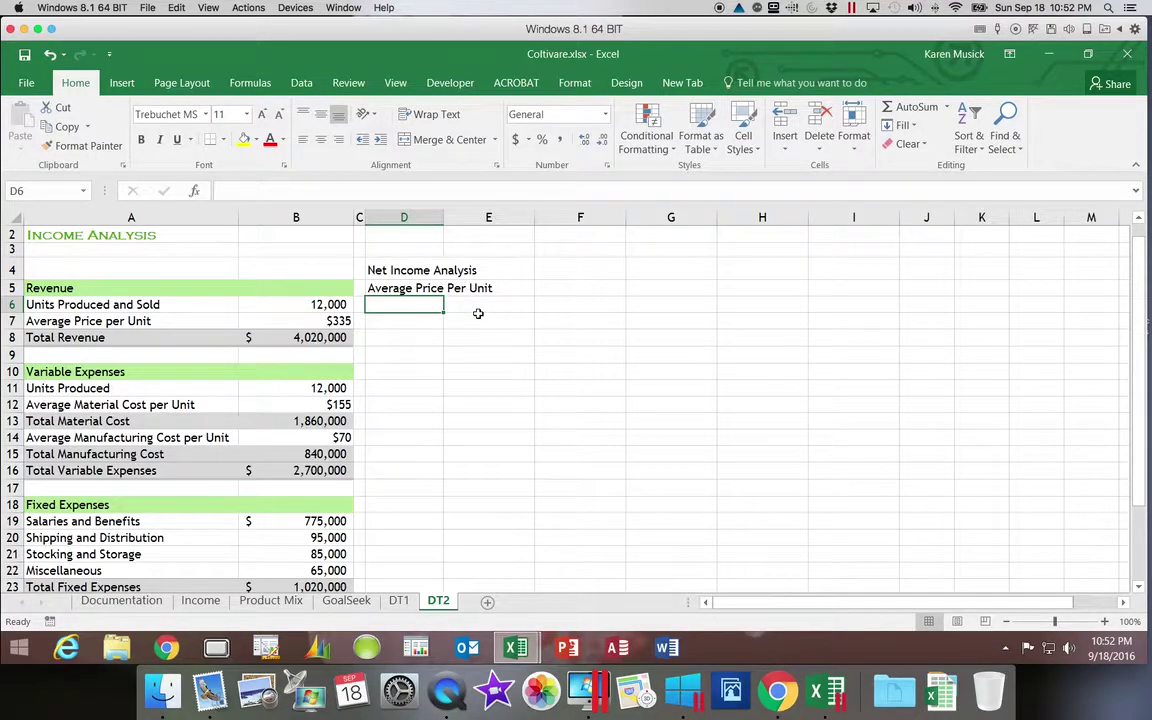
pyautogui.click(489, 302)
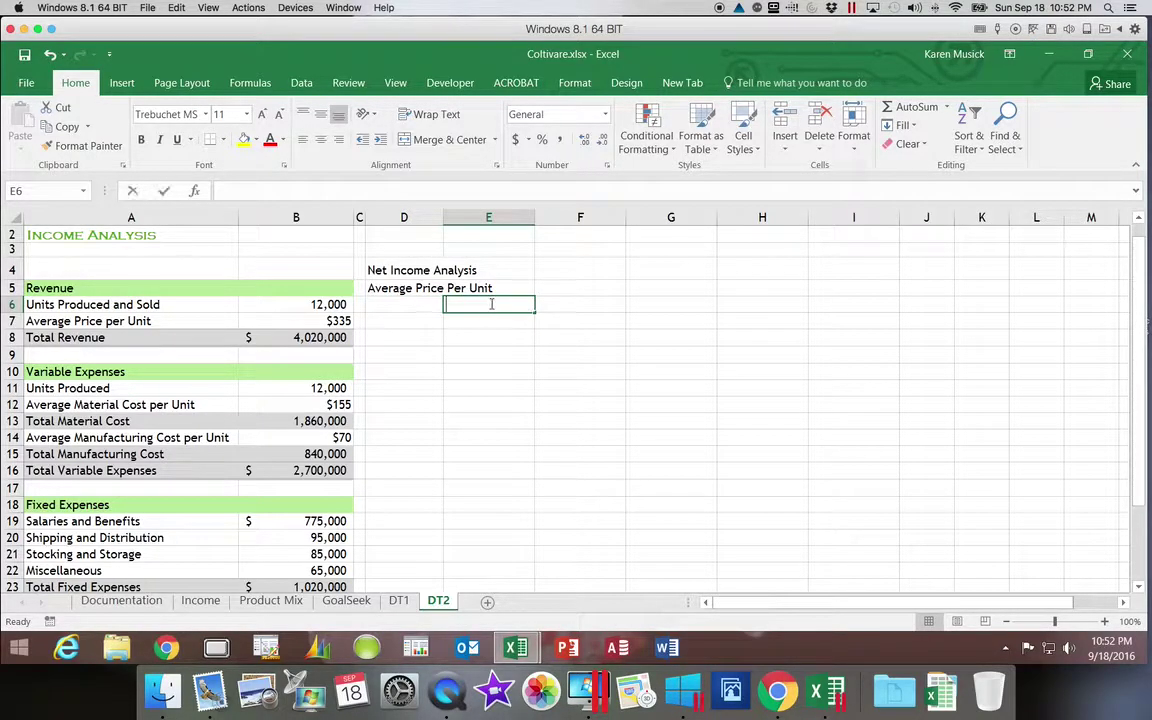
pyautogui.write('300')
pyautogui.press('Tab')
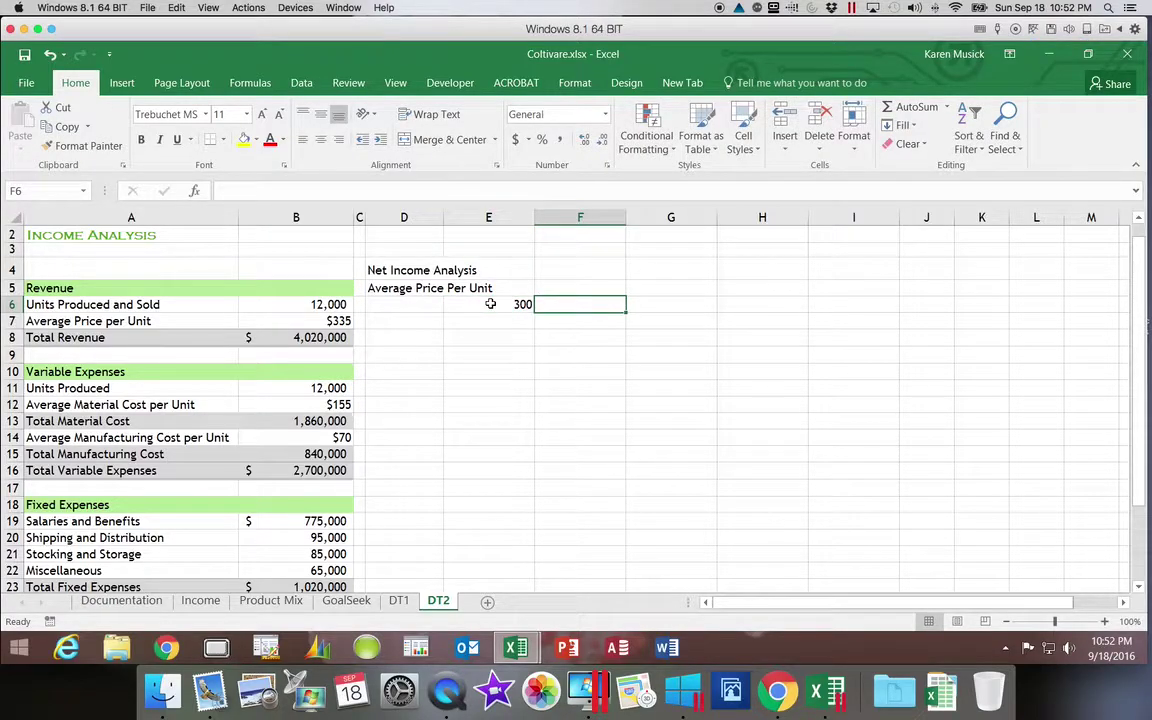
pyautogui.write('325')
pyautogui.press('Tab')
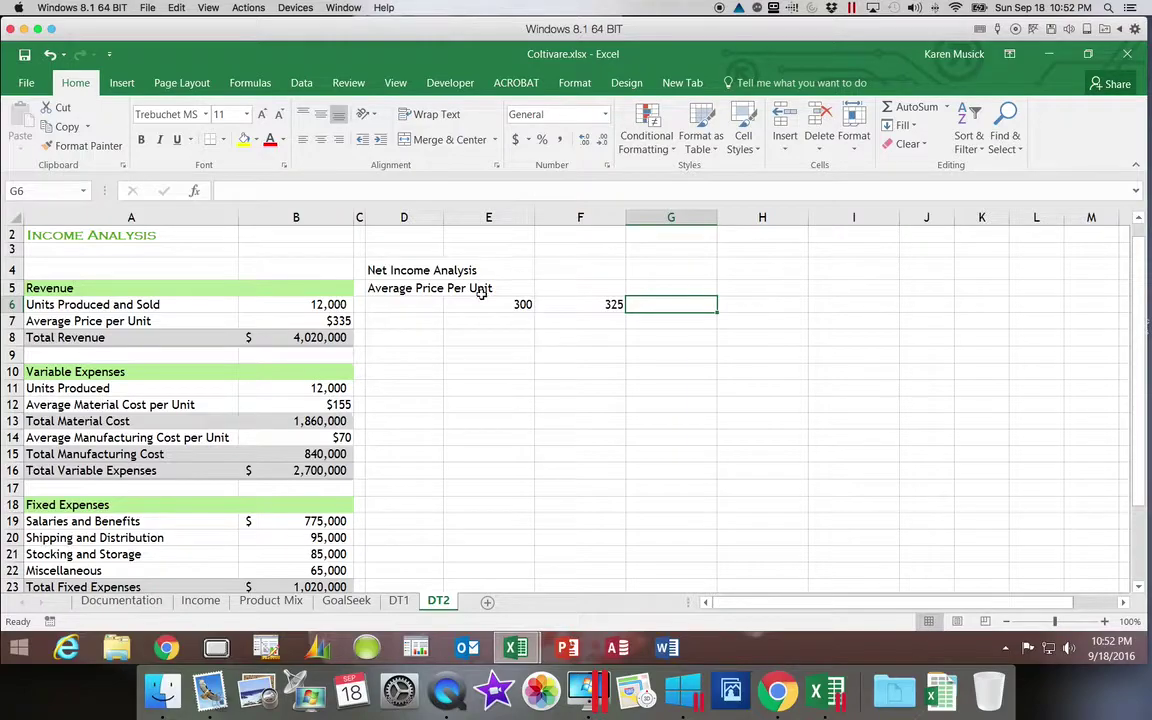
pyautogui.moveTo(478, 312); pyautogui.dragTo(578, 309)
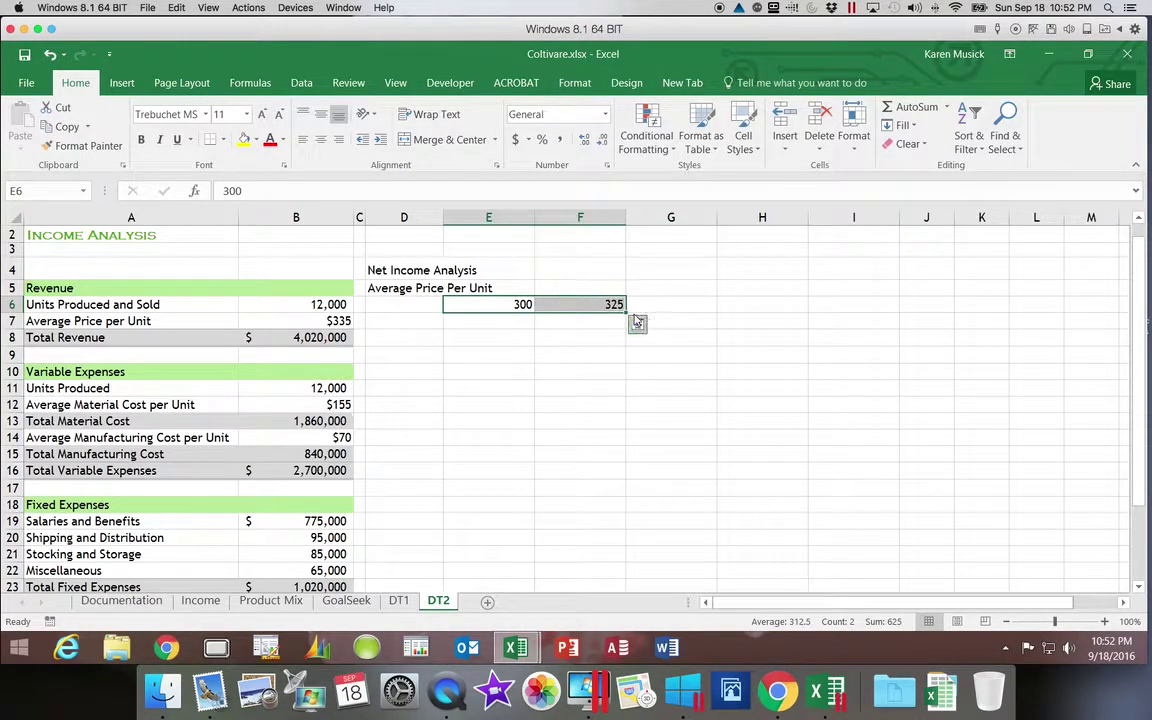
pyautogui.moveTo(627, 313); pyautogui.dragTo(872, 313)
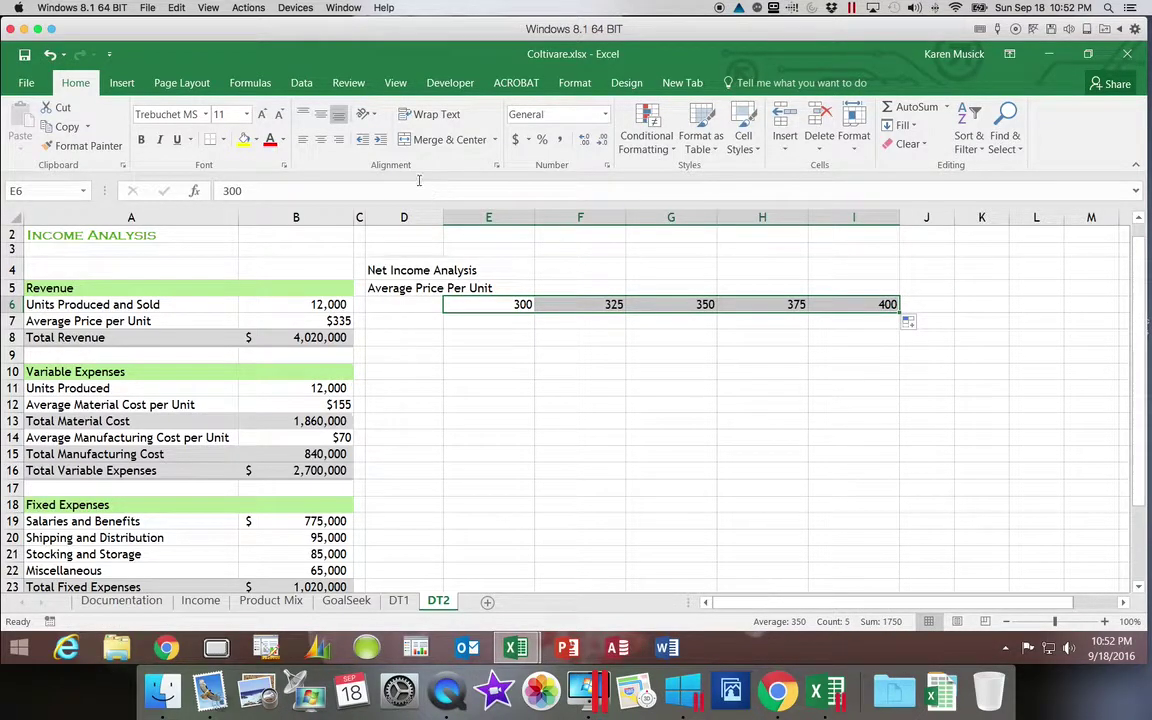
# - Format the prices in E6:I6 with the accounting format and no decimal places
pyautogui.click(516, 142)
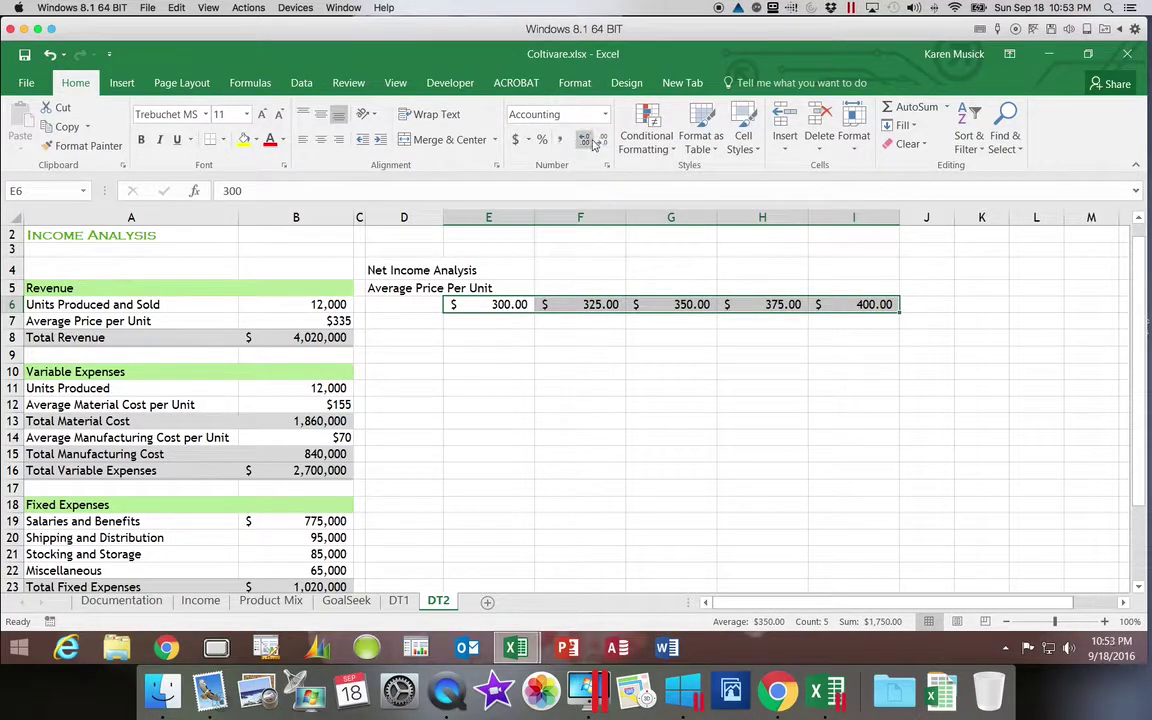
pyautogui.click(601, 142)
pyautogui.click(601, 142)
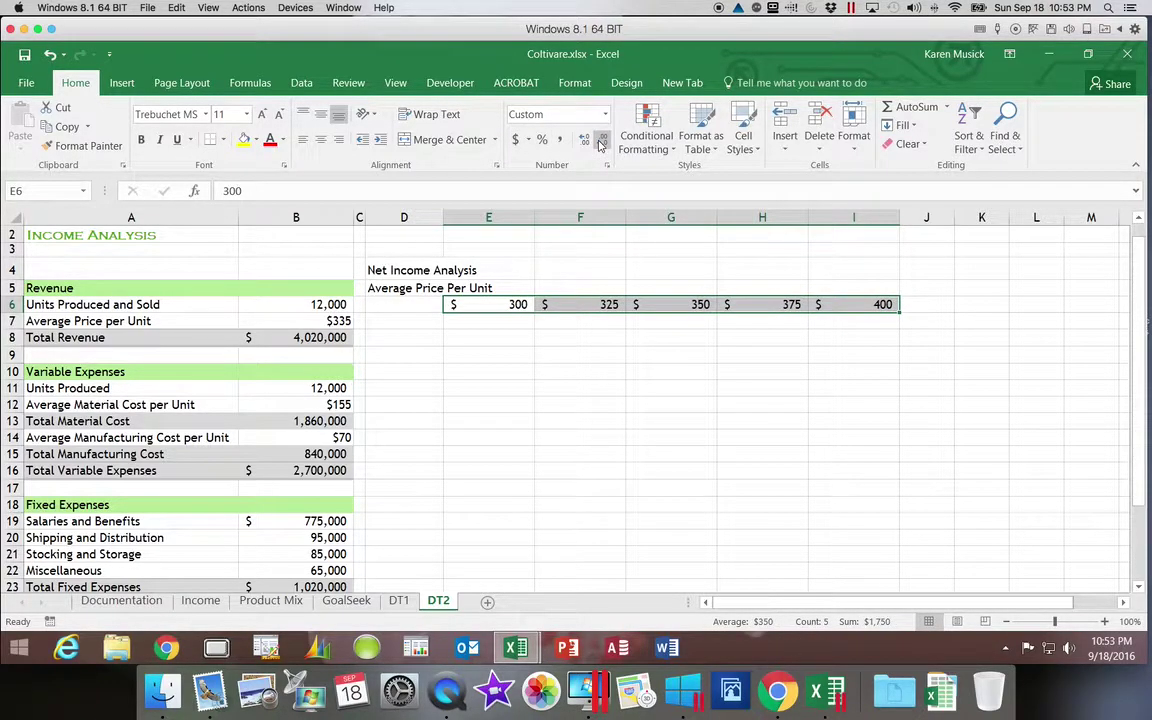
# - Merge and center the Net Income Analysis title across D4:I4 and apply the Heading 3 cell style
pyautogui.click(411, 271)
pyautogui.moveTo(411, 271); pyautogui.dragTo(836, 274)
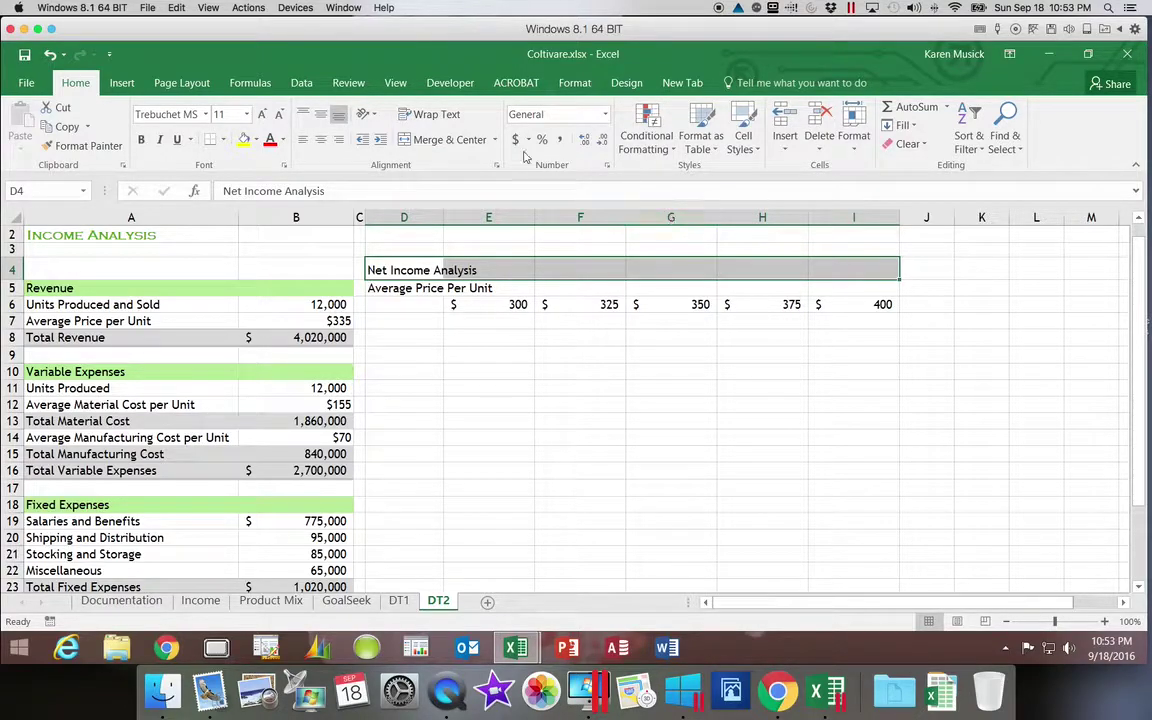
pyautogui.click(461, 143)
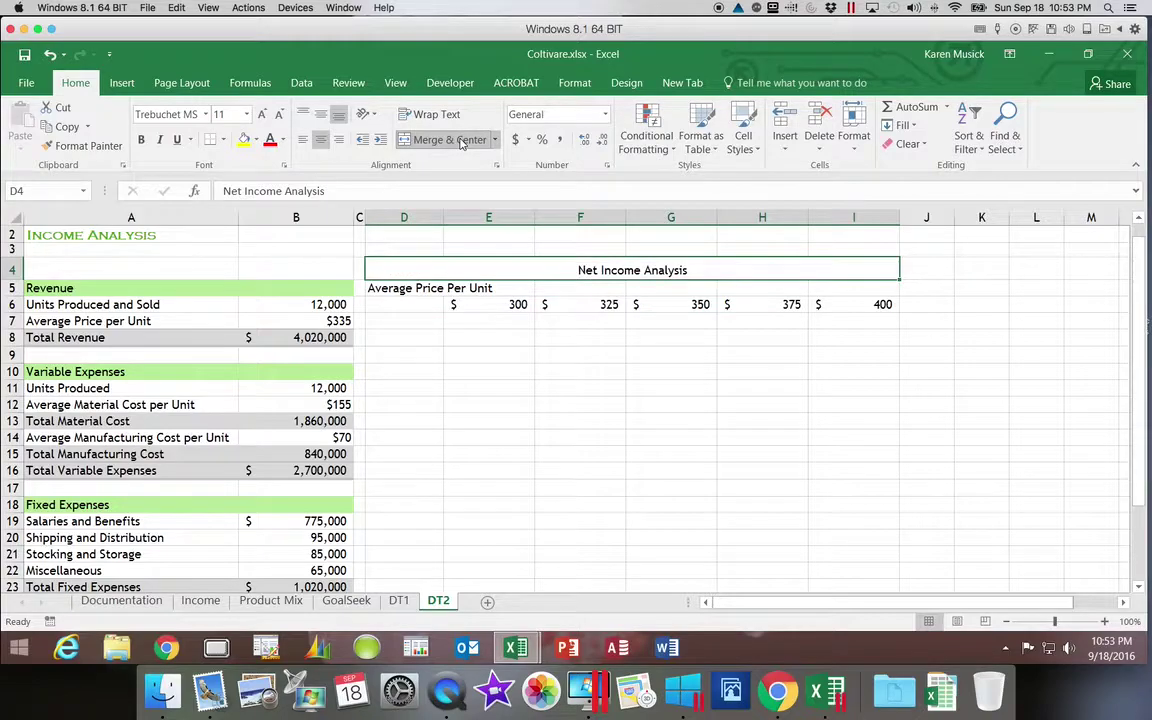
pyautogui.click(743, 142)
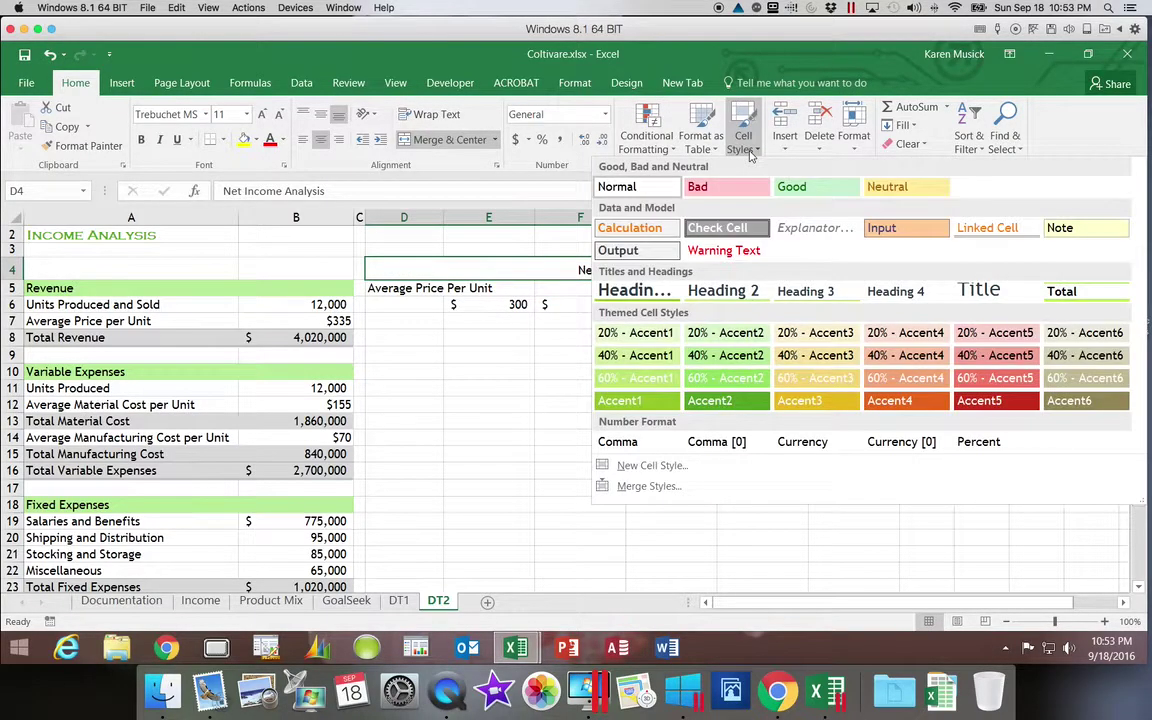
pyautogui.click(816, 290)
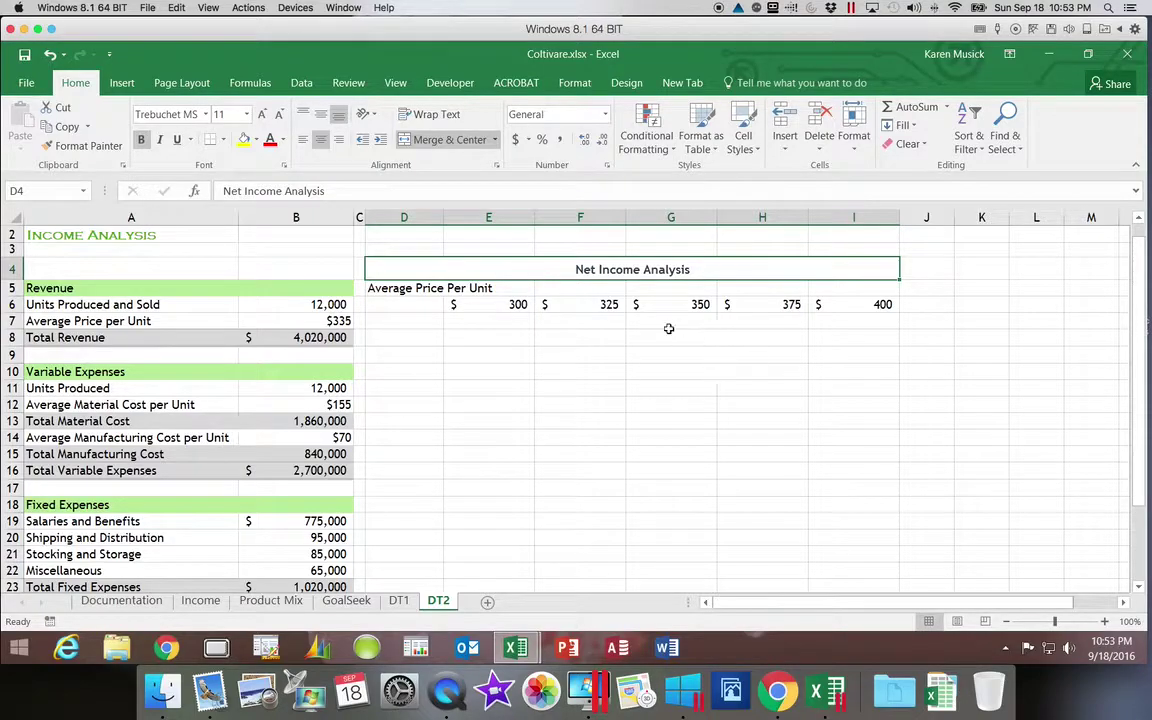
# - Merge and center the Average Price Per Unit heading across D5:I5 and apply the Accent2 cell style
pyautogui.click(427, 291)
pyautogui.moveTo(426, 291); pyautogui.dragTo(838, 291)
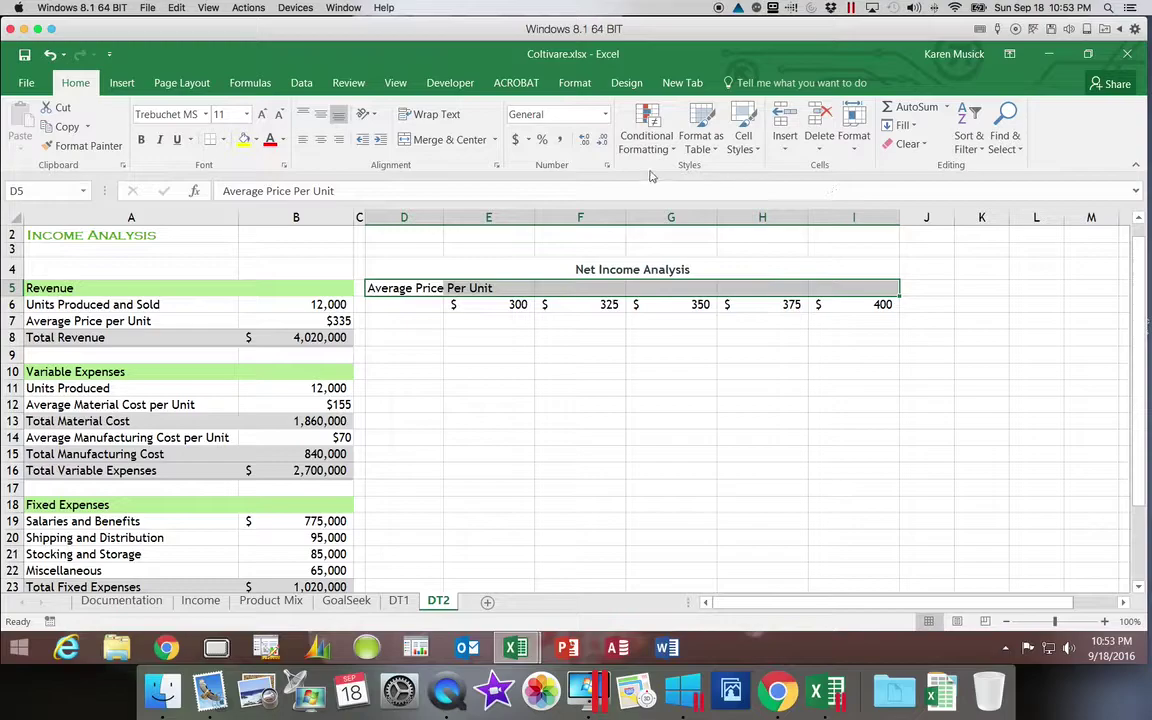
pyautogui.click(477, 146)
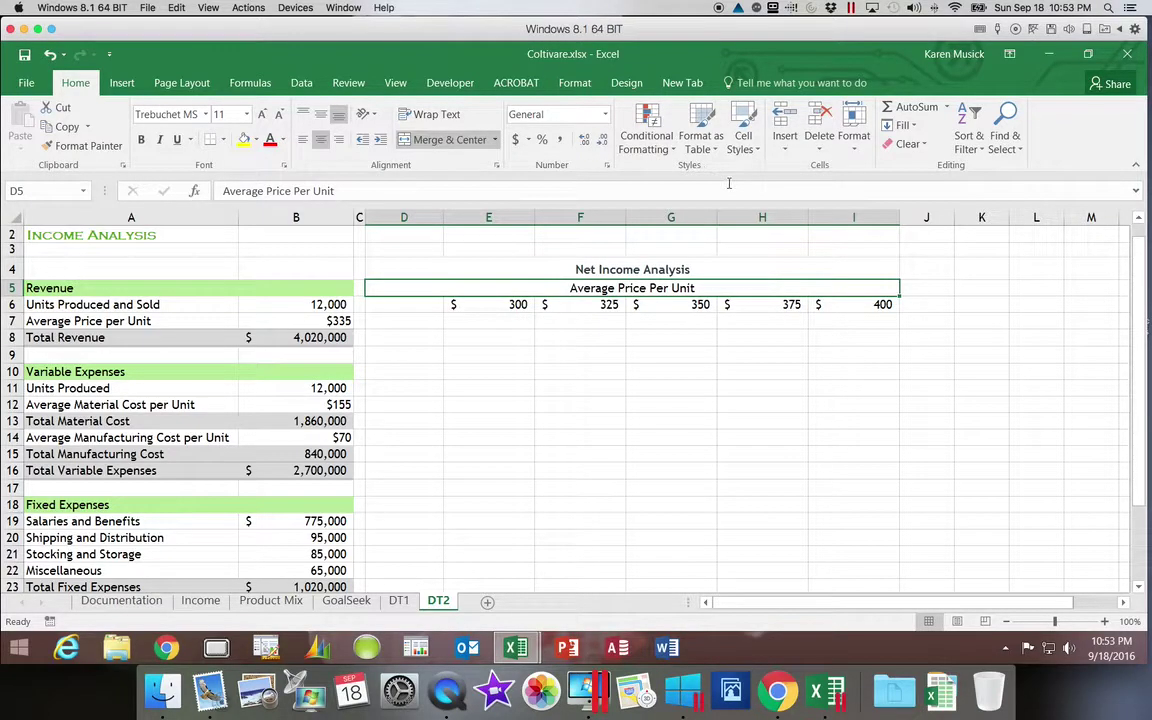
pyautogui.click(743, 140)
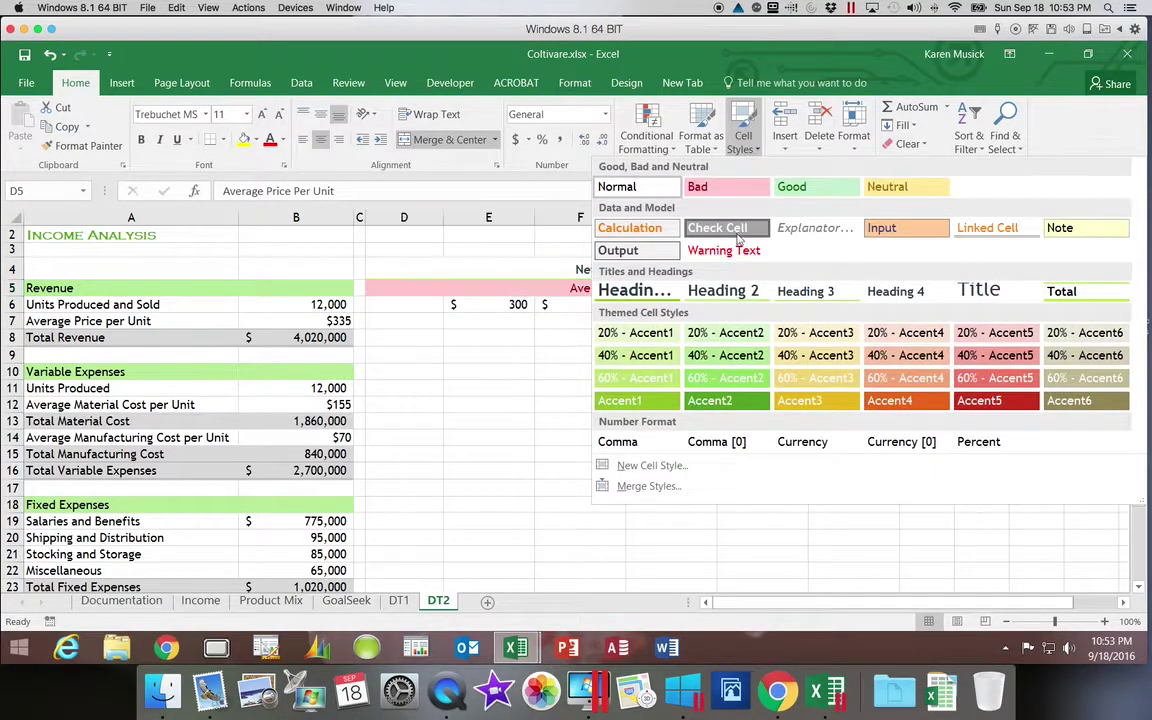
pyautogui.click(737, 400)
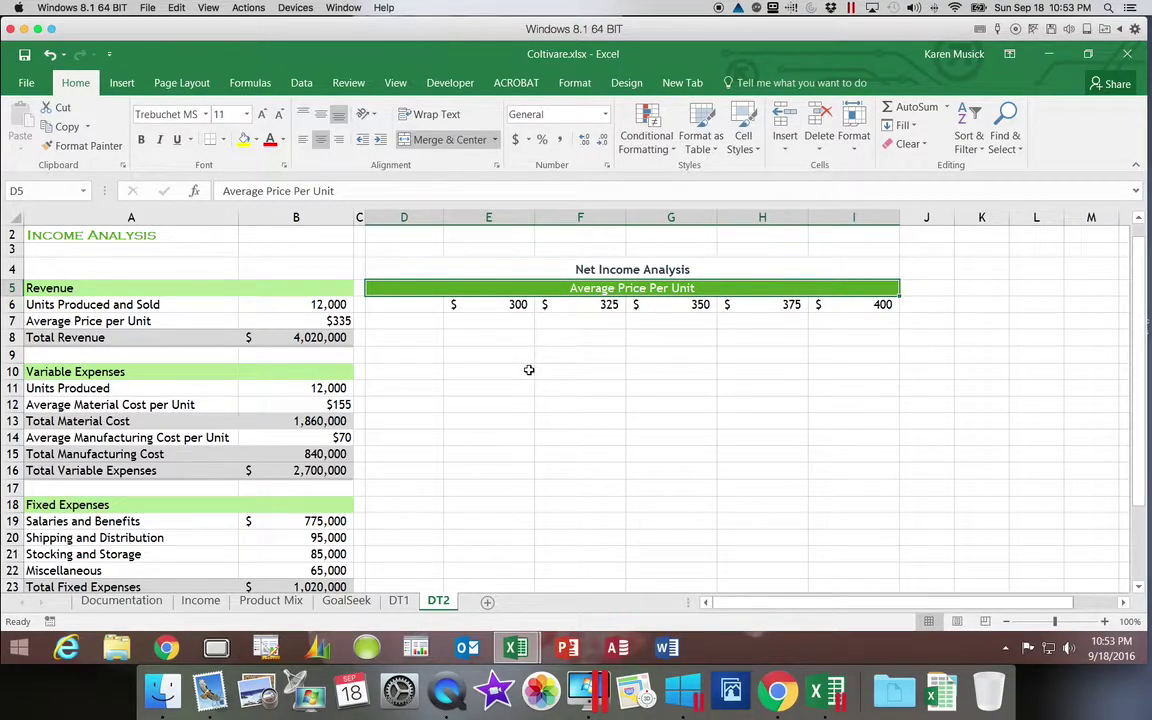
# - Enter the first two unit quantities below the price row: 2000 in D7 and 4000 in D8
pyautogui.click(430, 328)
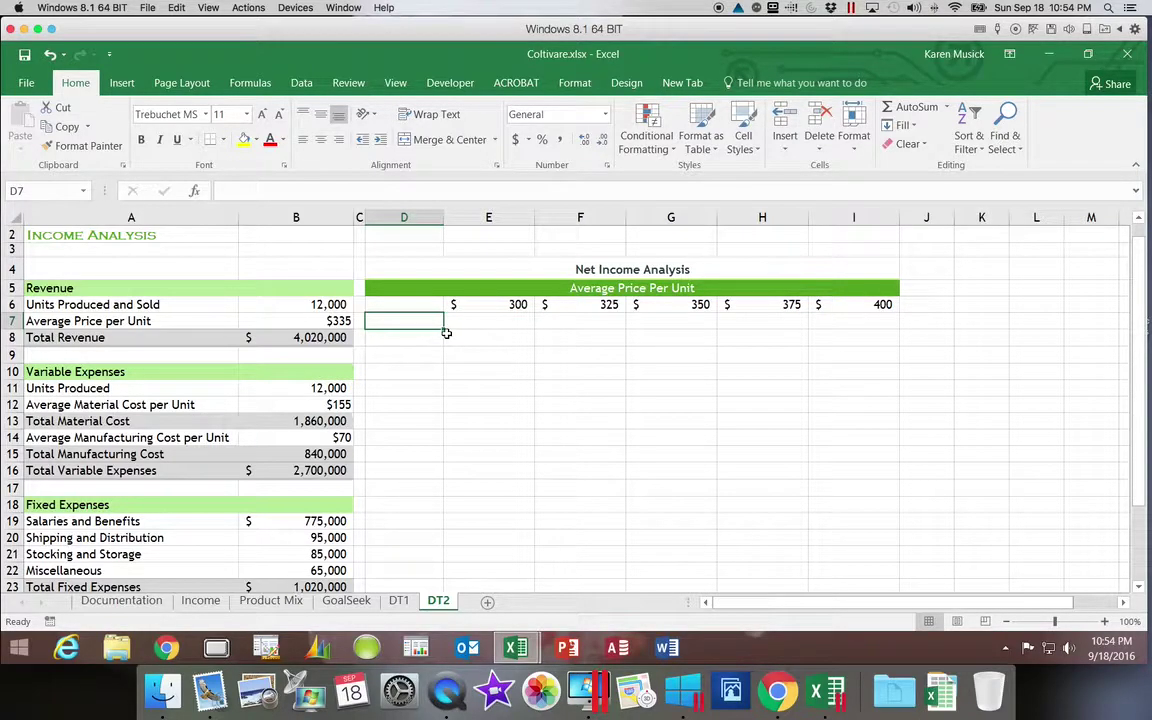
pyautogui.write('2000')
pyautogui.press('Return')
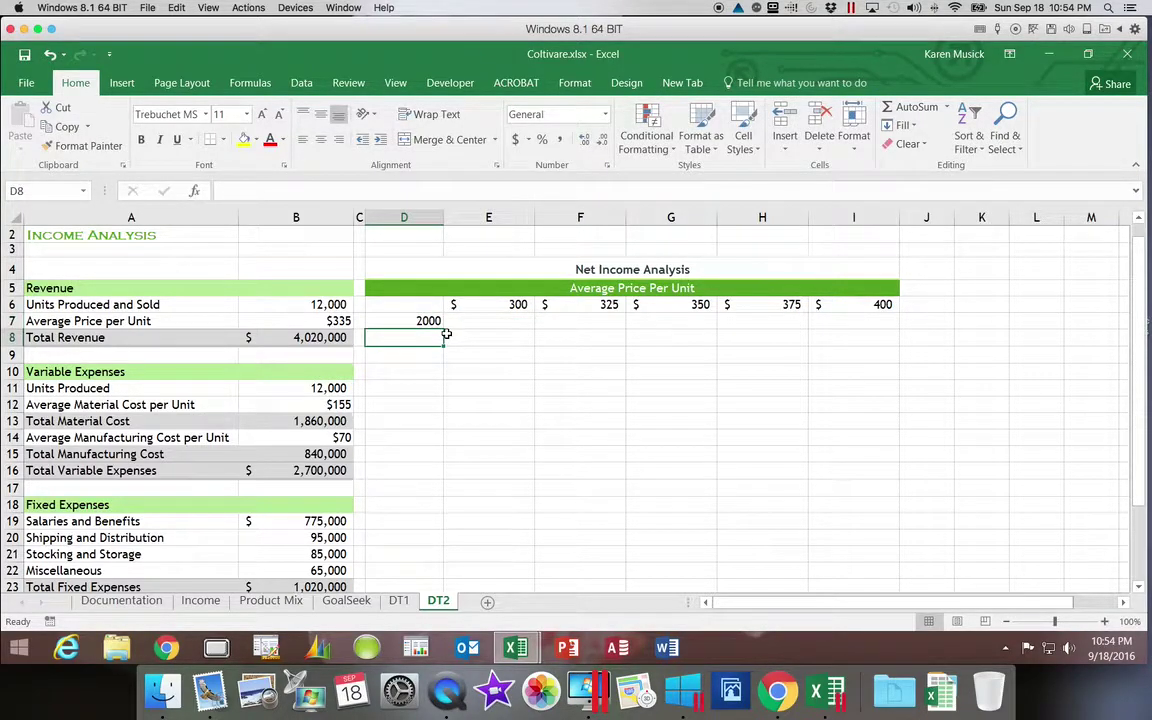
pyautogui.write('400')
pyautogui.press('Return')
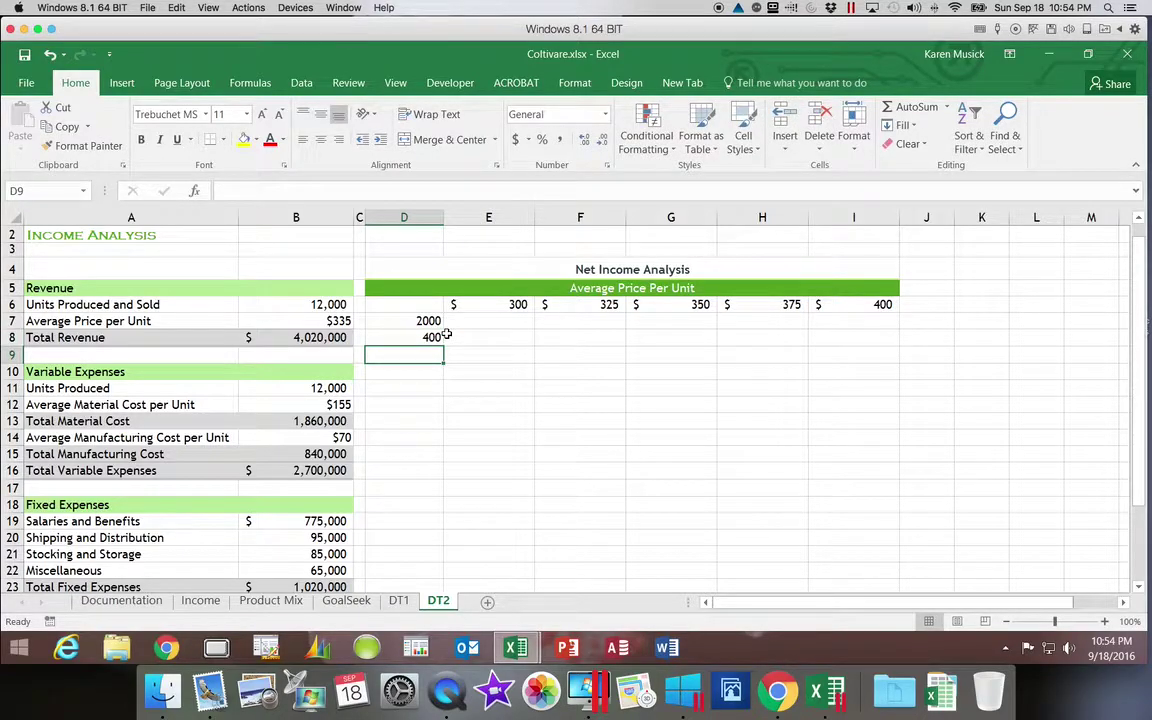
pyautogui.press('Up')
pyautogui.write('4000')
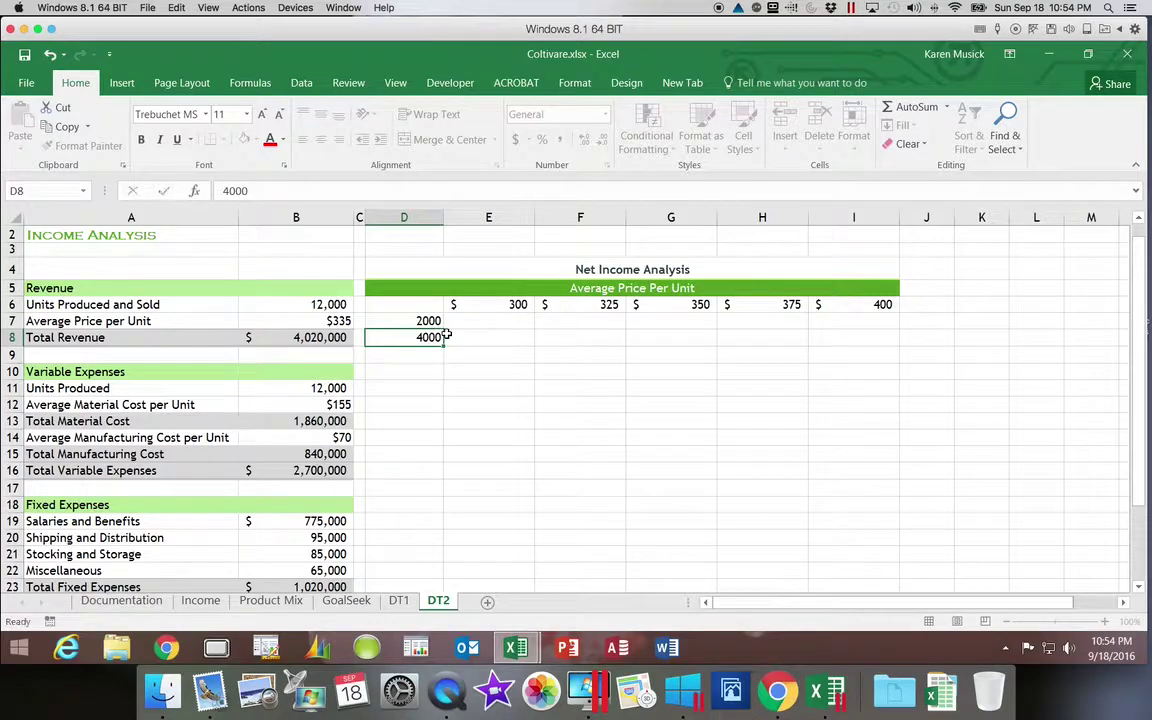
pyautogui.press('Return')
pyautogui.hscroll(3, 447, 334)
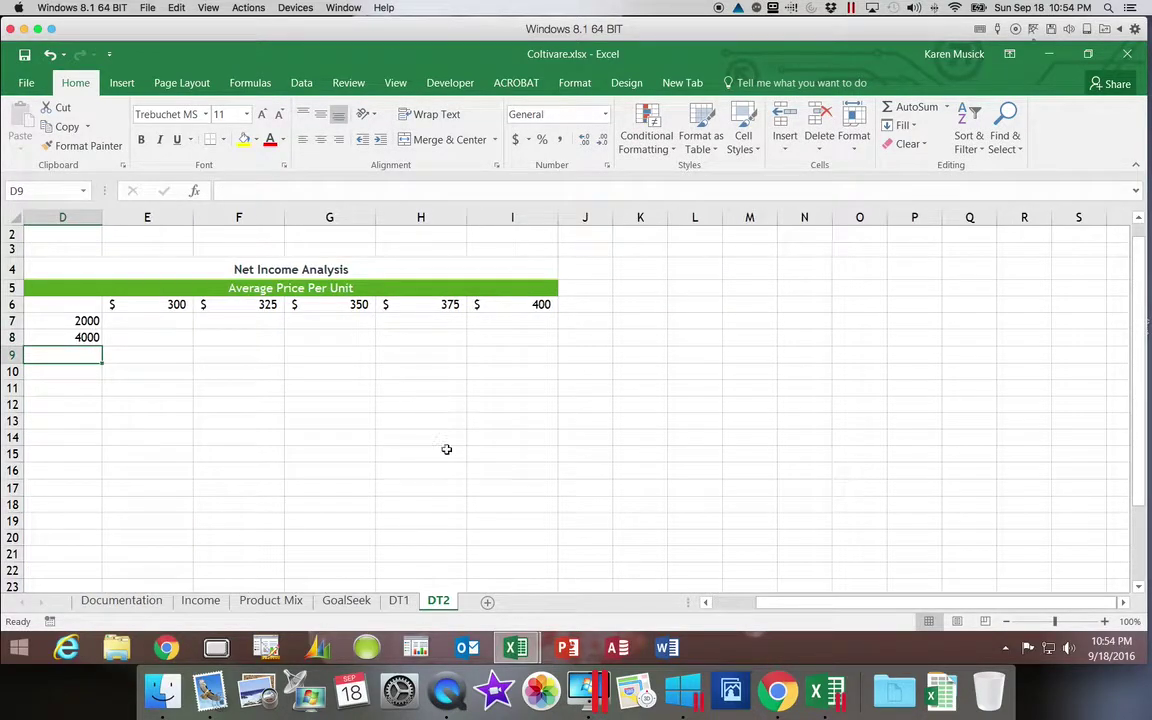
# - Extend the unit quantity series down to 18,000 in D15 and format D7:D15 with the comma style and no decimals
pyautogui.click(706, 604)
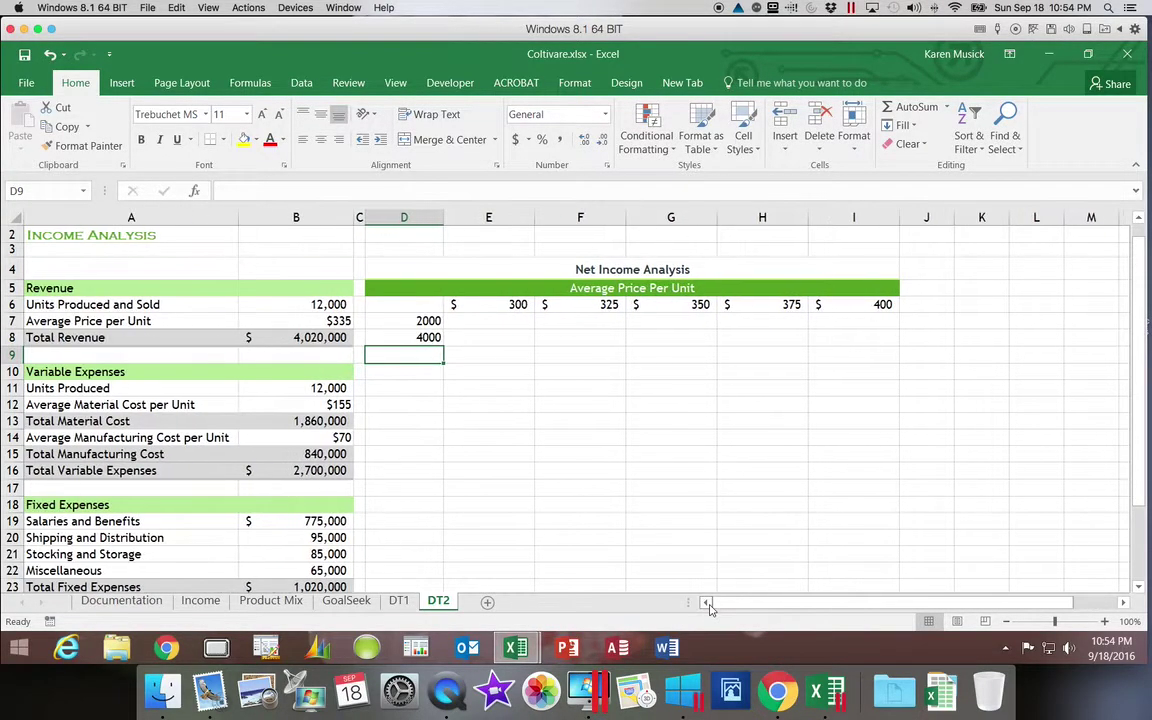
pyautogui.moveTo(425, 325); pyautogui.dragTo(444, 465)
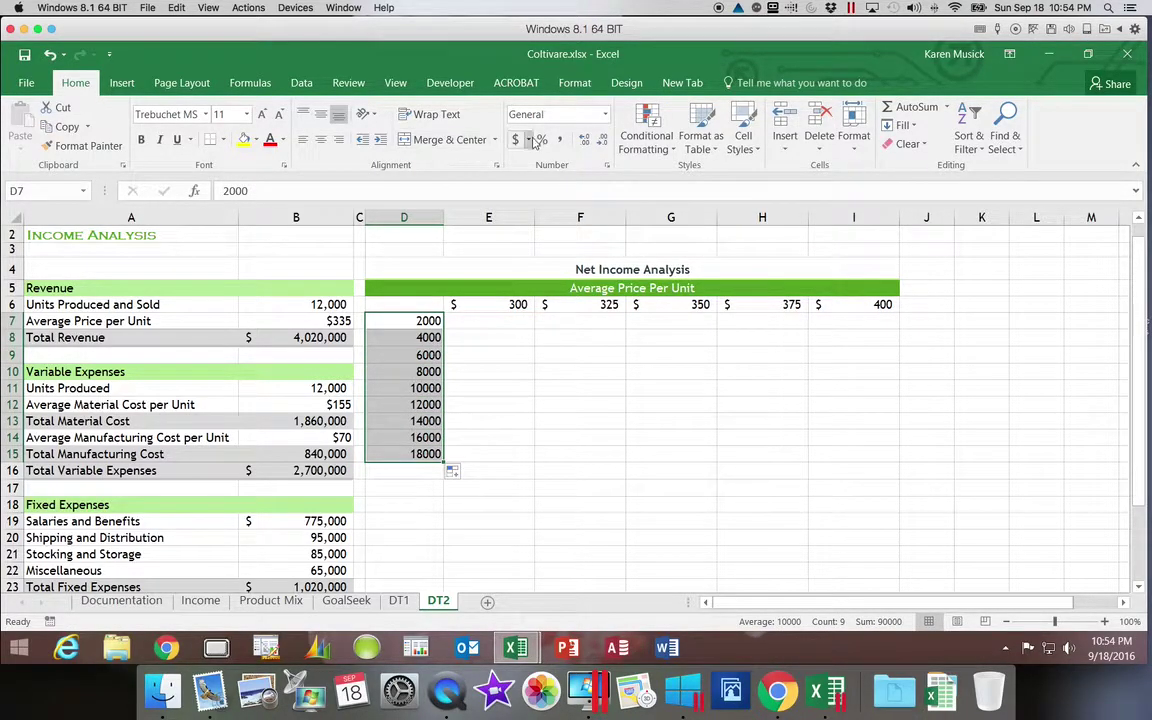
pyautogui.click(563, 140)
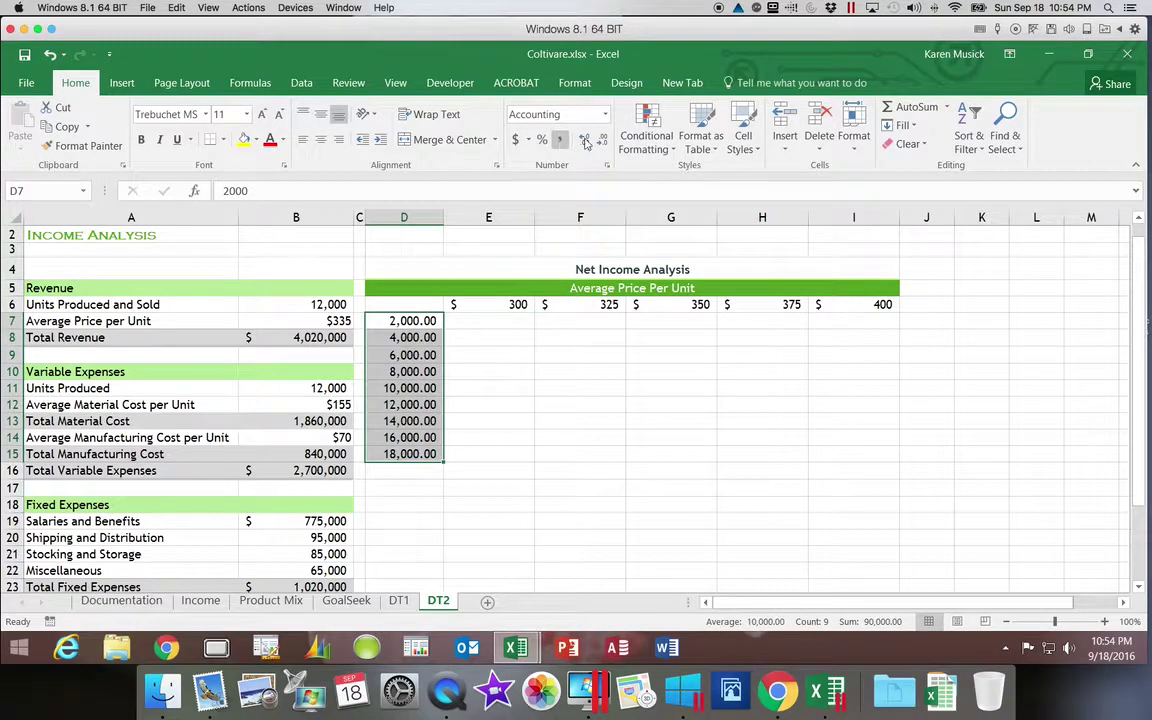
pyautogui.click(604, 140)
pyautogui.click(604, 140)
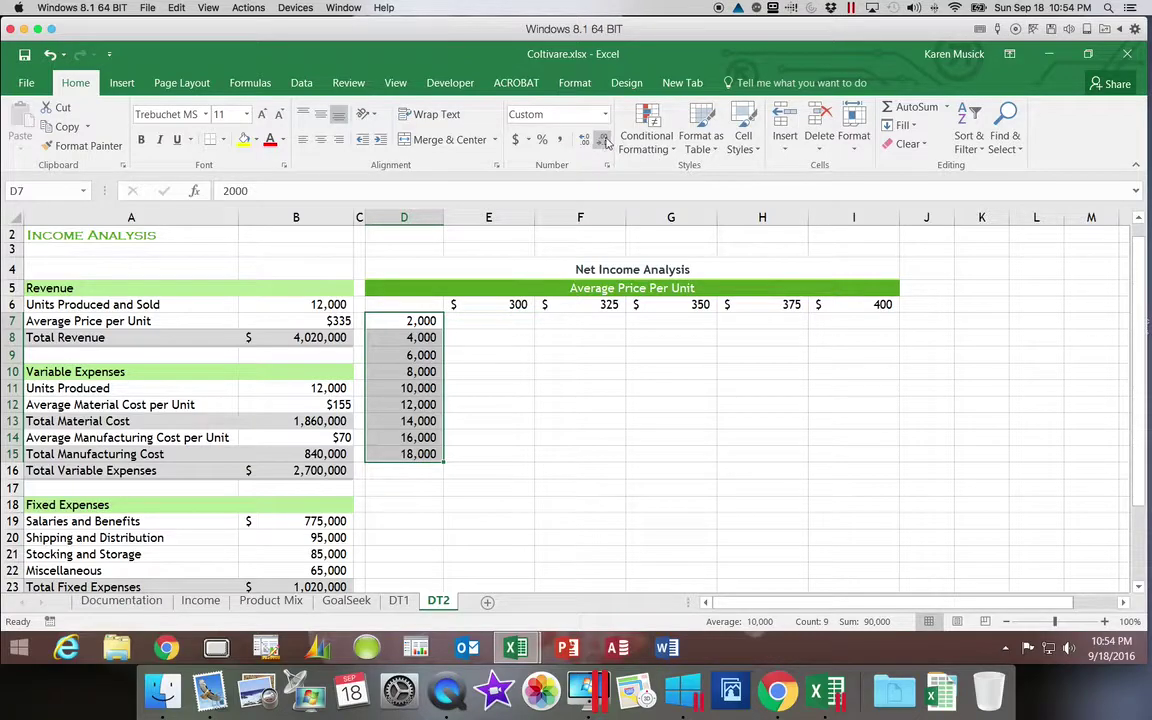
# - Format the empty result cells E7:I15 with the accounting format and no decimal places
pyautogui.moveTo(494, 319); pyautogui.dragTo(879, 455)
pyautogui.click(514, 138)
pyautogui.click(602, 141)
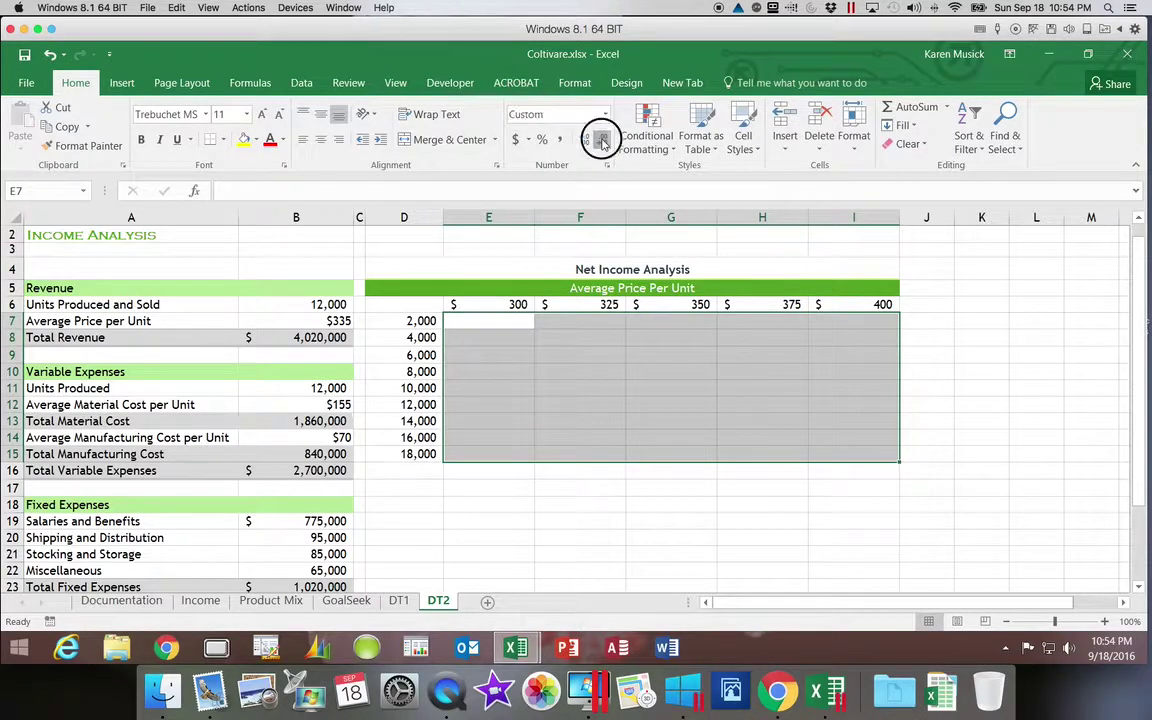
pyautogui.click(425, 303)
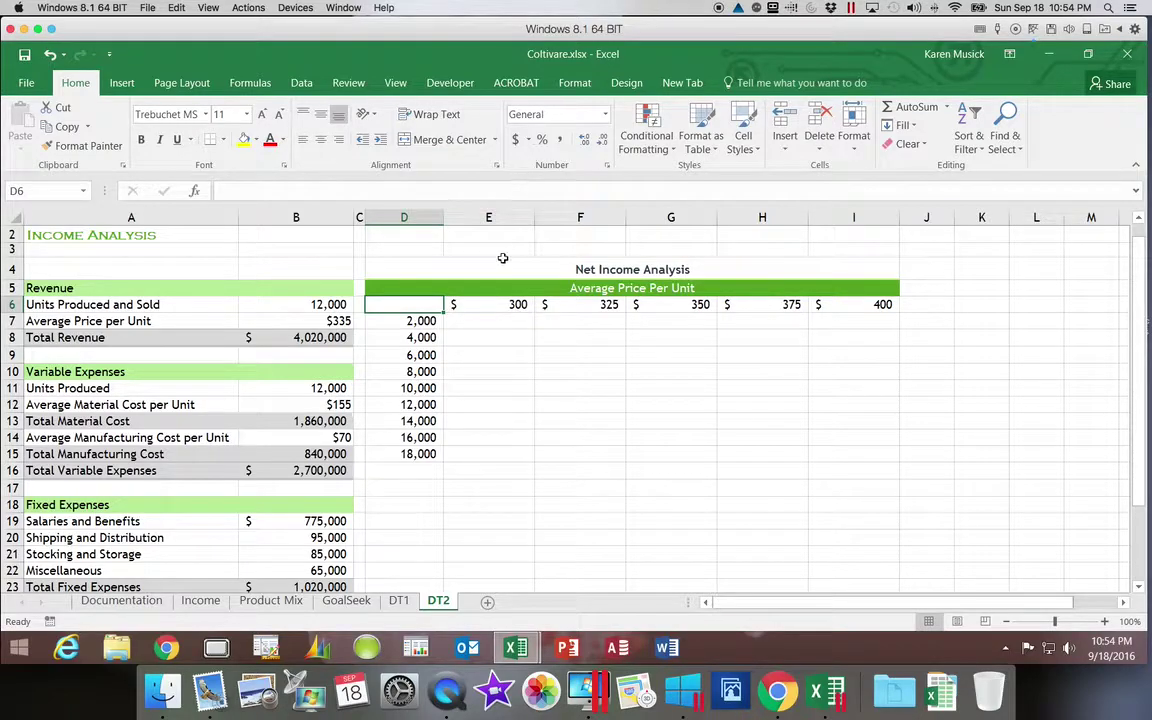
# - Apply the same light gold fill to the prices in E6:I6 and the unit quantities in D7:D15
pyautogui.moveTo(500, 303); pyautogui.dragTo(853, 313)
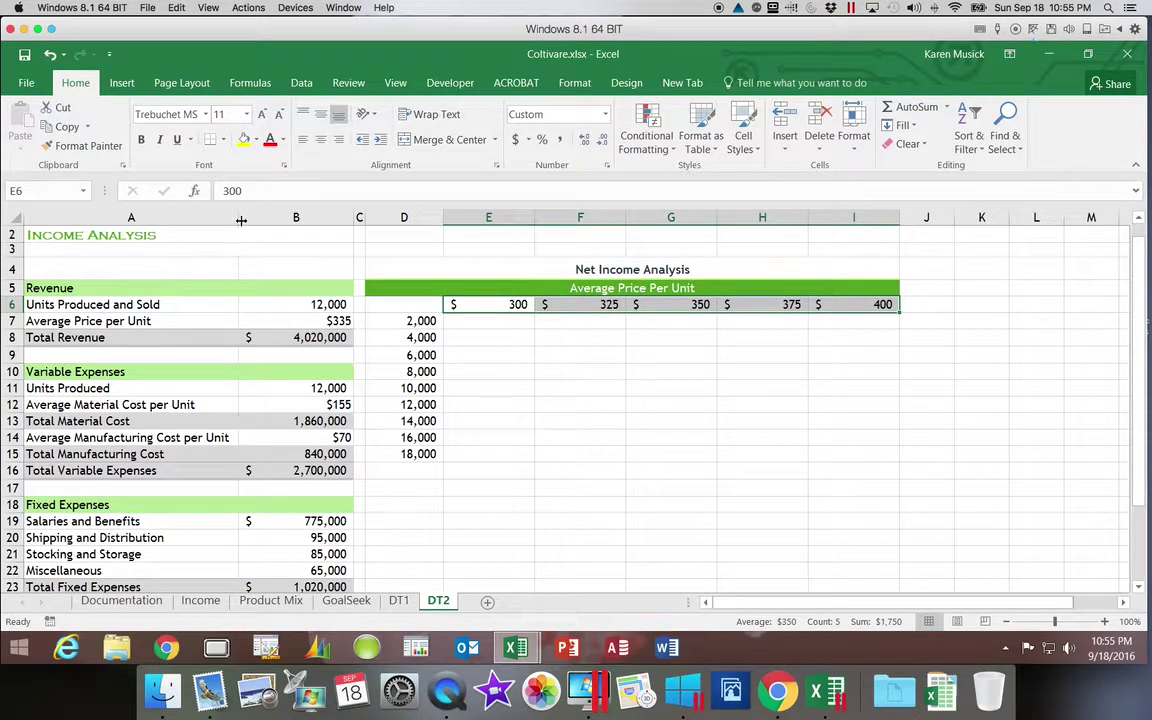
pyautogui.click(256, 140)
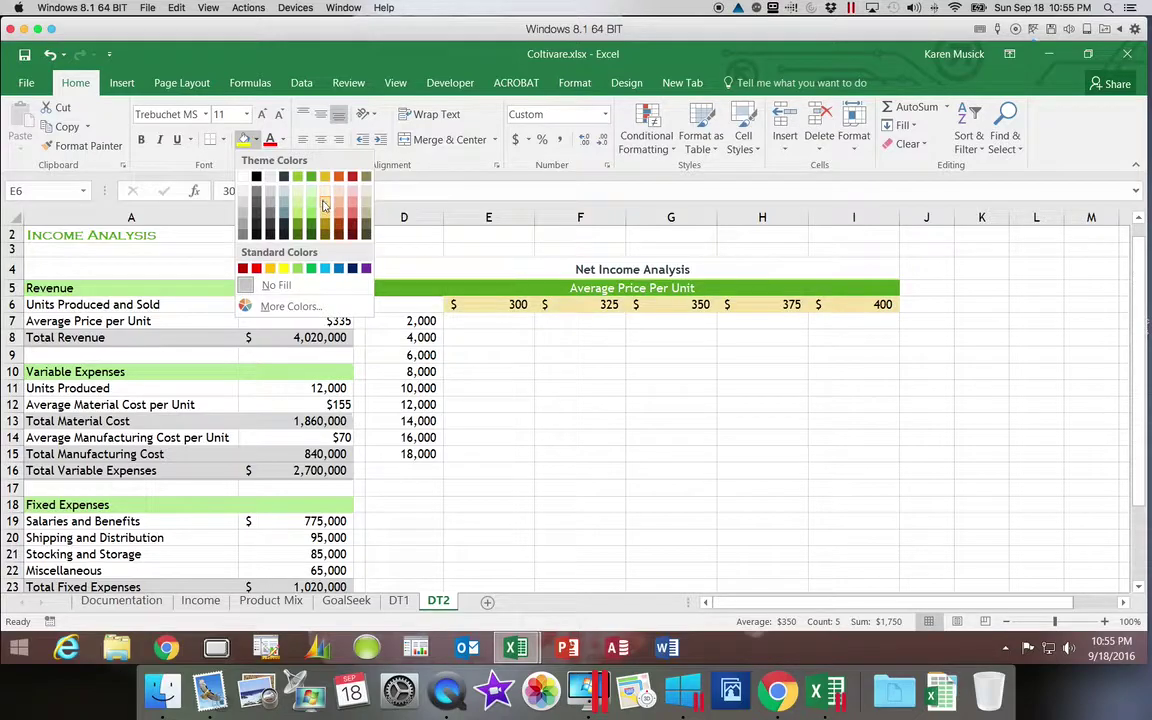
pyautogui.click(323, 205)
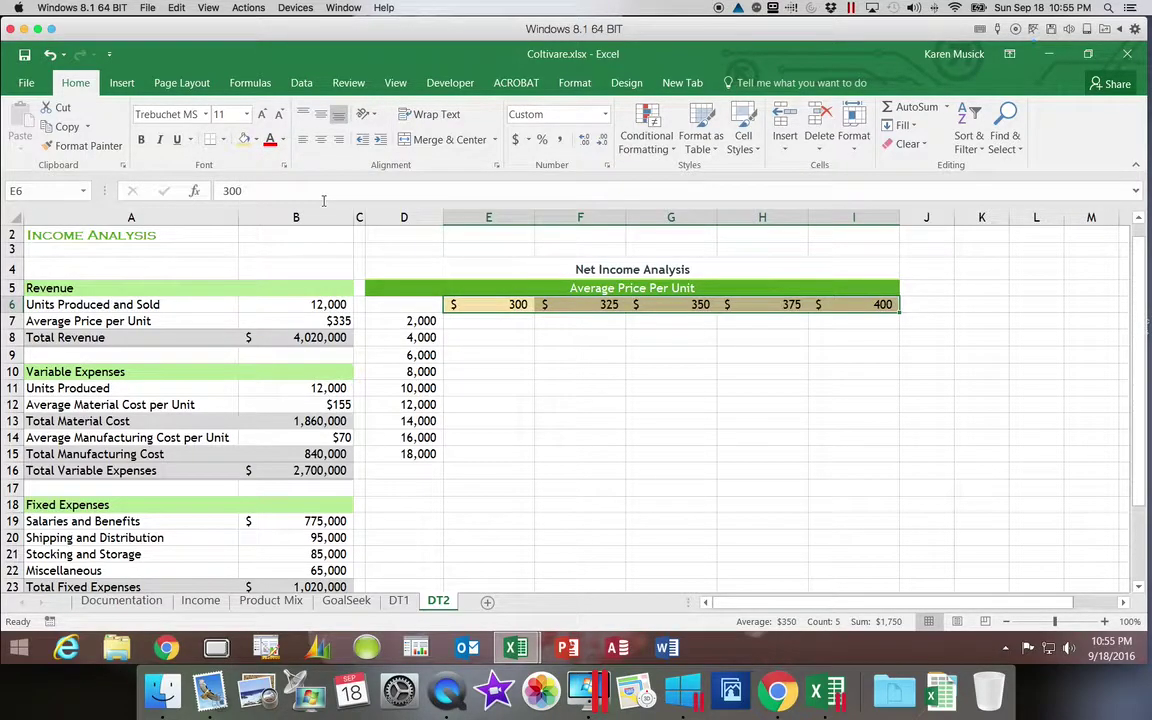
pyautogui.moveTo(391, 324); pyautogui.dragTo(389, 453)
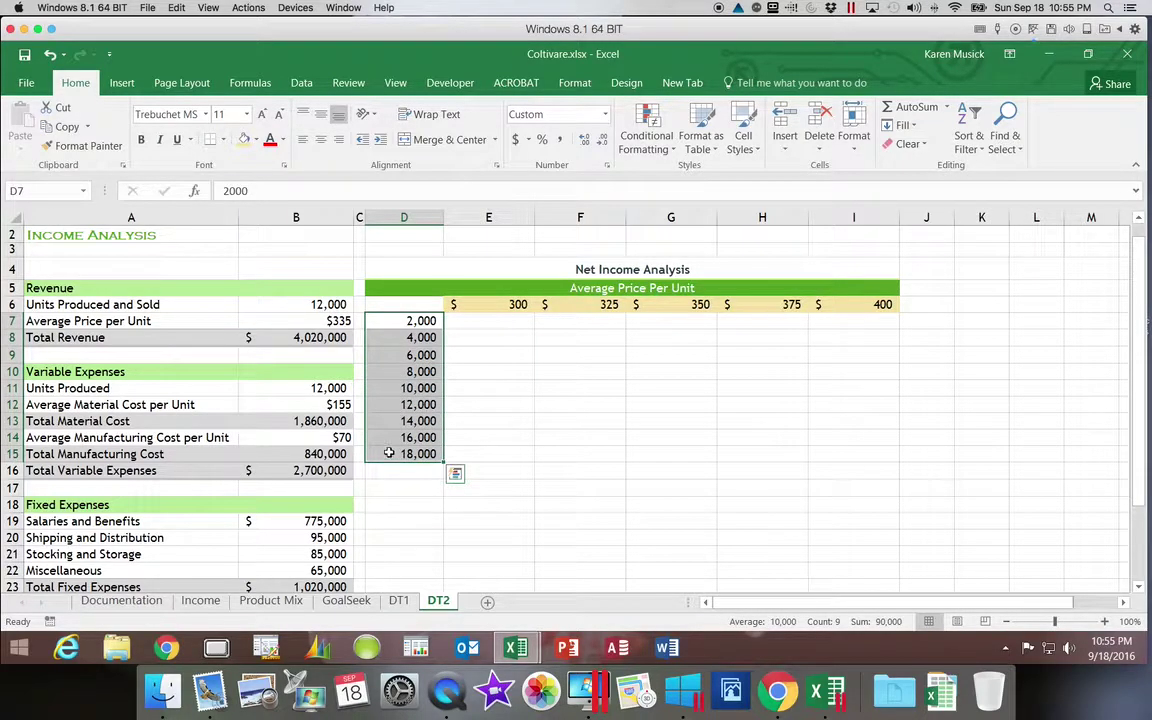
pyautogui.click(243, 139)
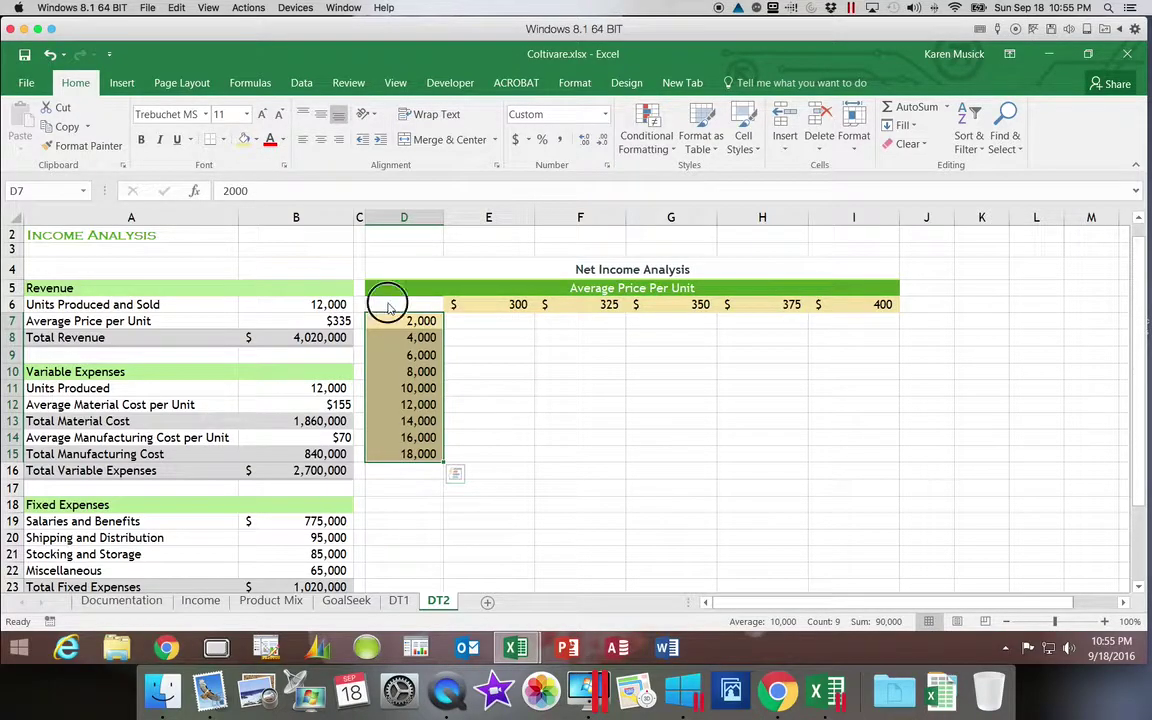
# - Enter the formula =B28 in D6 to reference Net Income at the corner of the data table
pyautogui.click(388, 304)
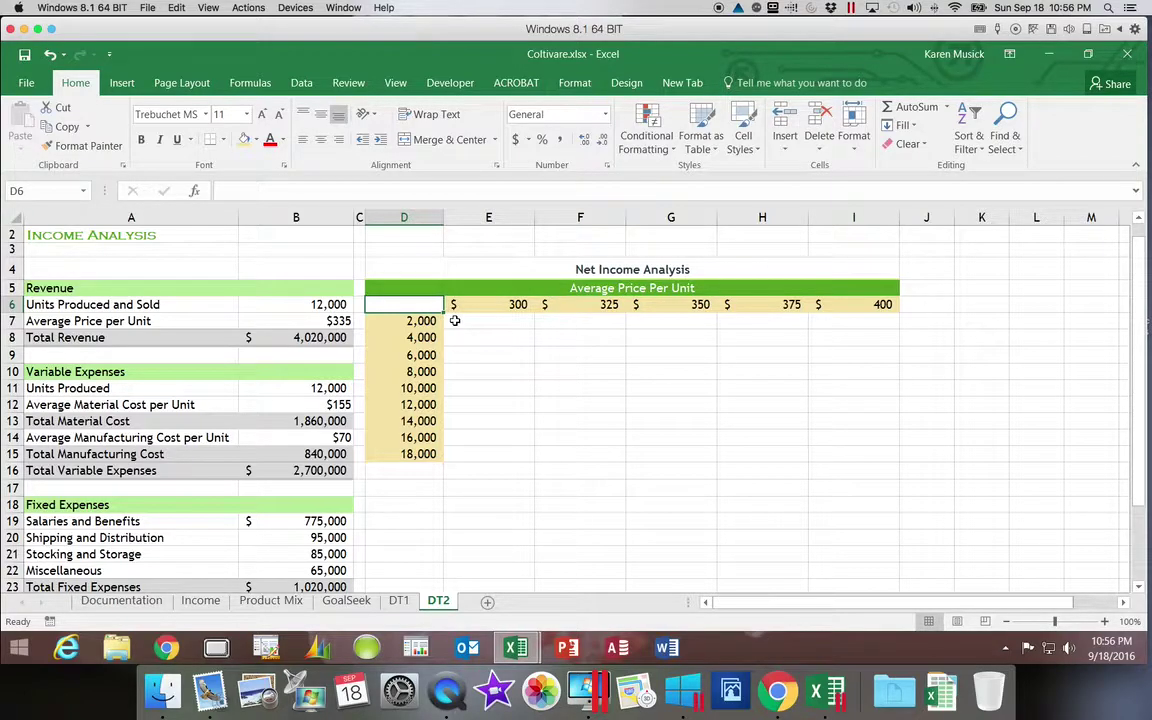
pyautogui.write('=')
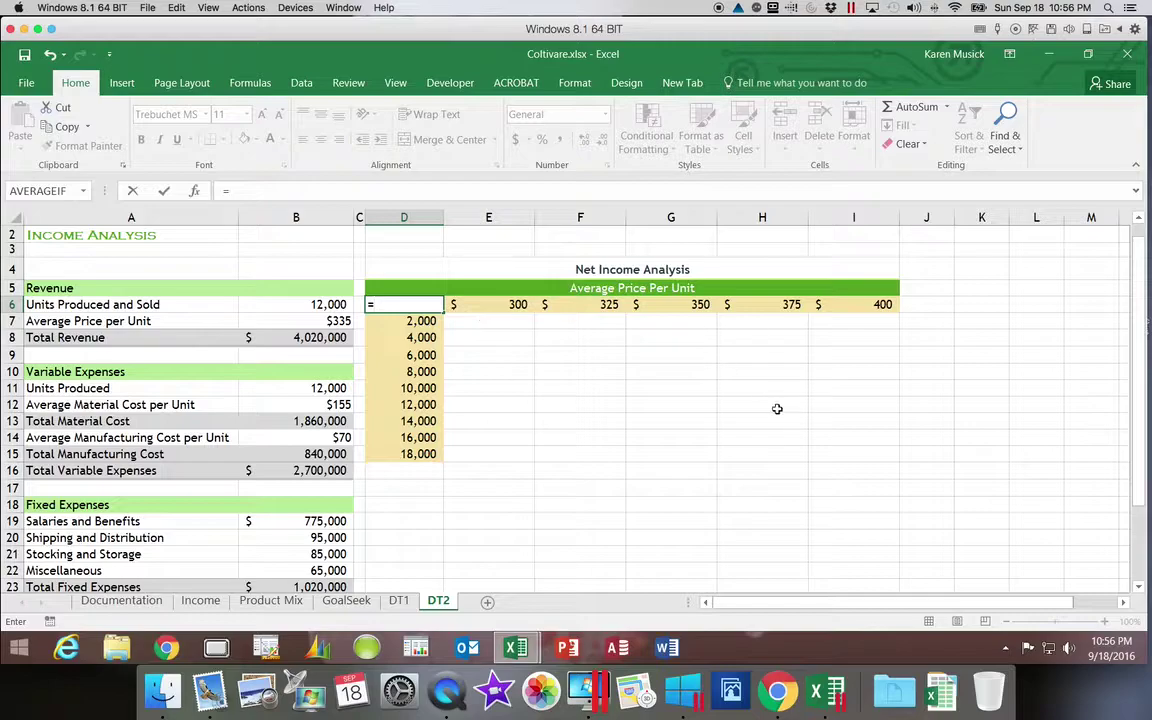
pyautogui.moveTo(1138, 538); pyautogui.dragTo(1138, 552)
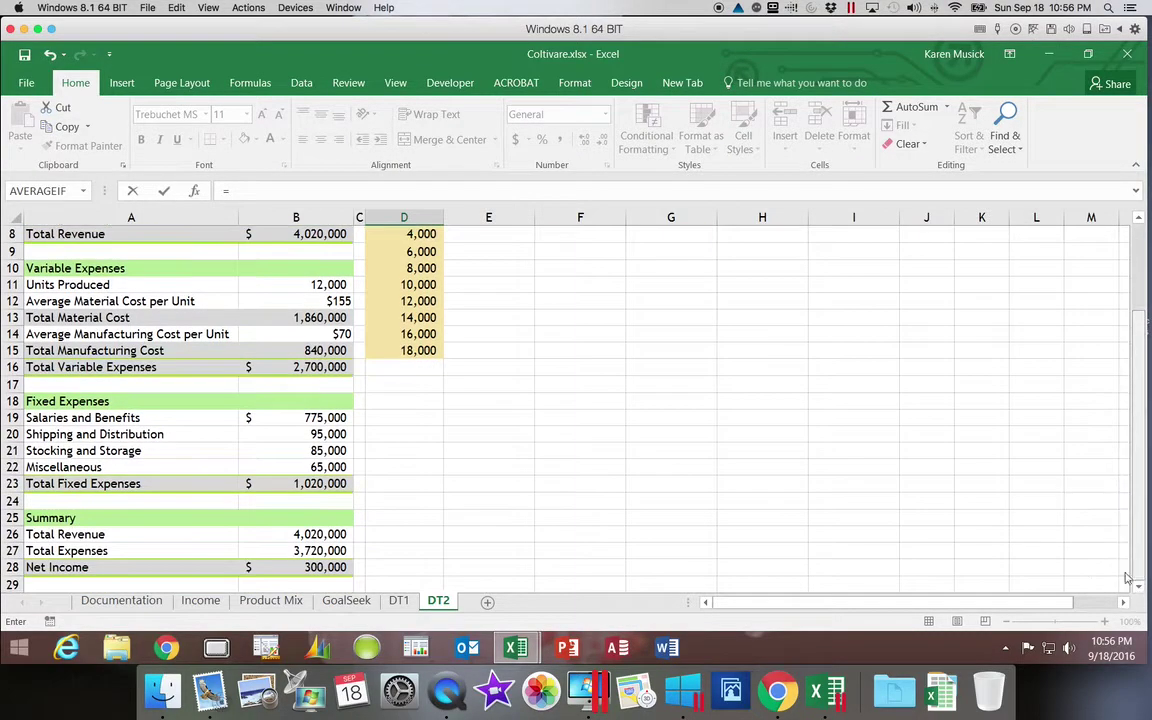
pyautogui.click(316, 566)
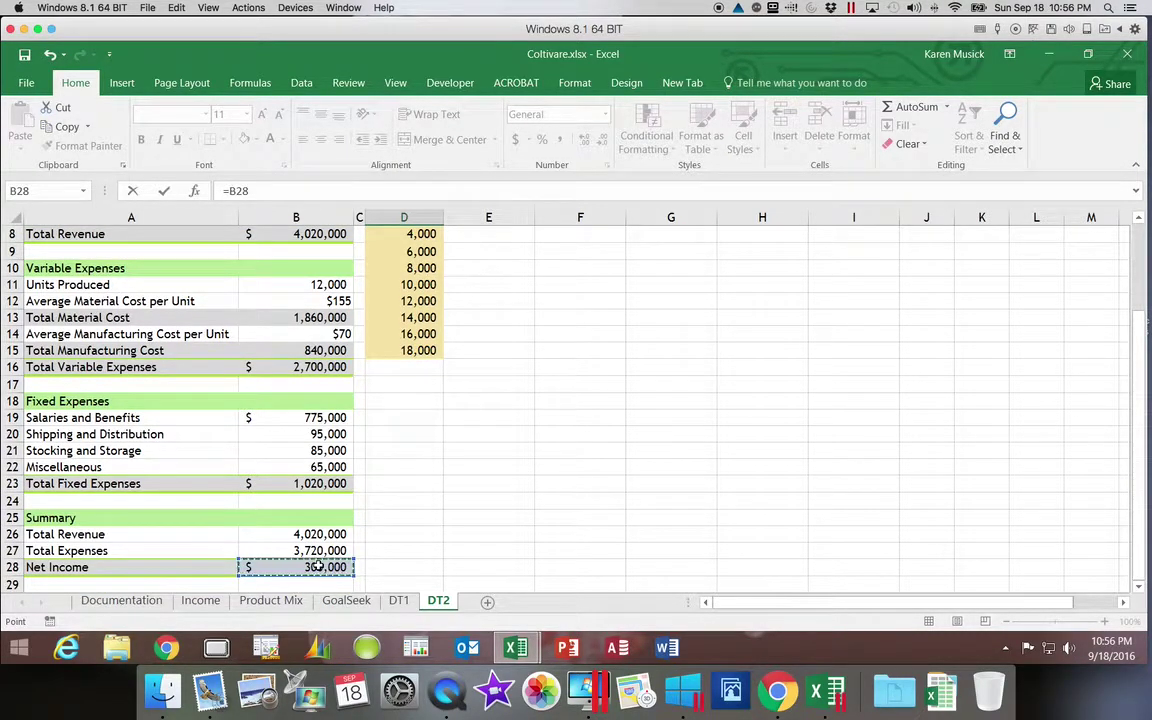
pyautogui.press('Return')
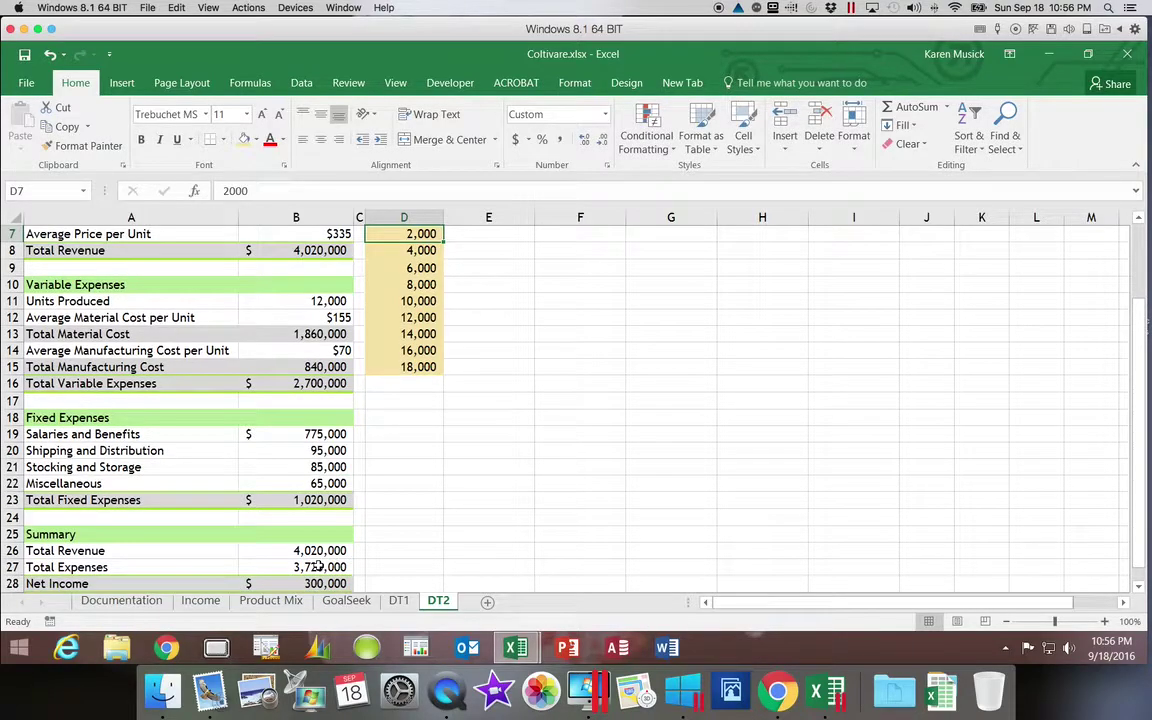
pyautogui.moveTo(1140, 530); pyautogui.dragTo(1147, 405)
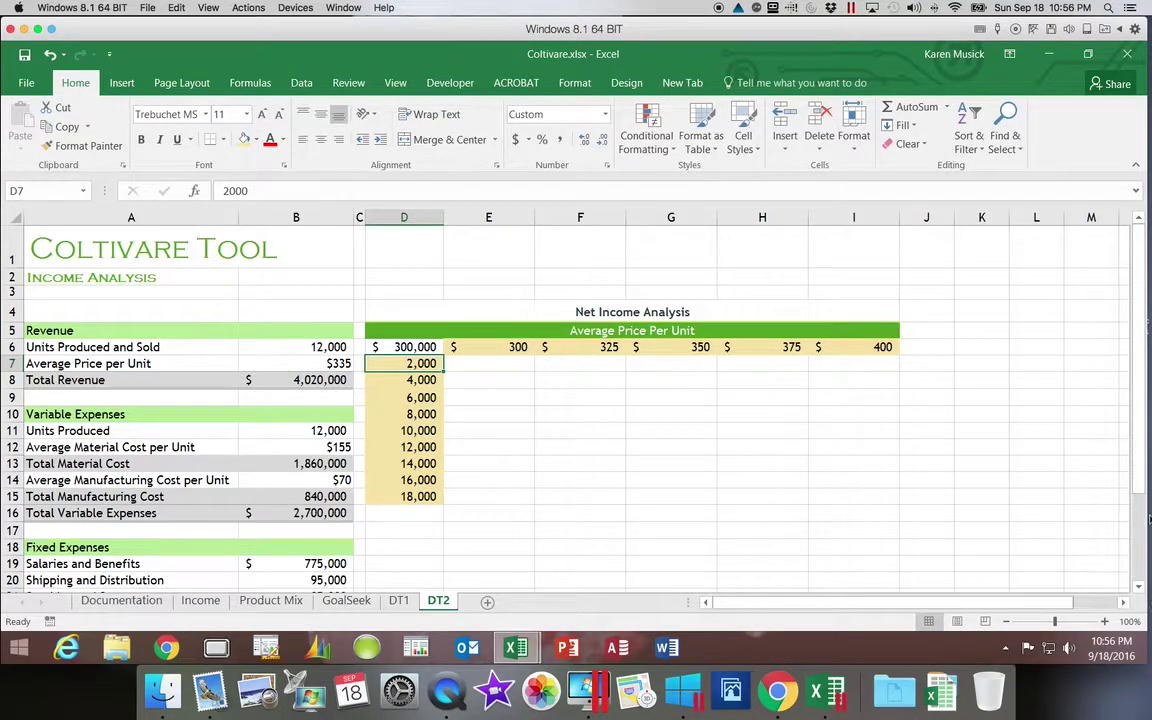
pyautogui.moveTo(1134, 481)
pyautogui.mouseDown()
pyautogui.moveTo(1138, 566)
pyautogui.moveTo(1134, 465)
pyautogui.mouseUp()
pyautogui.click(512, 363)
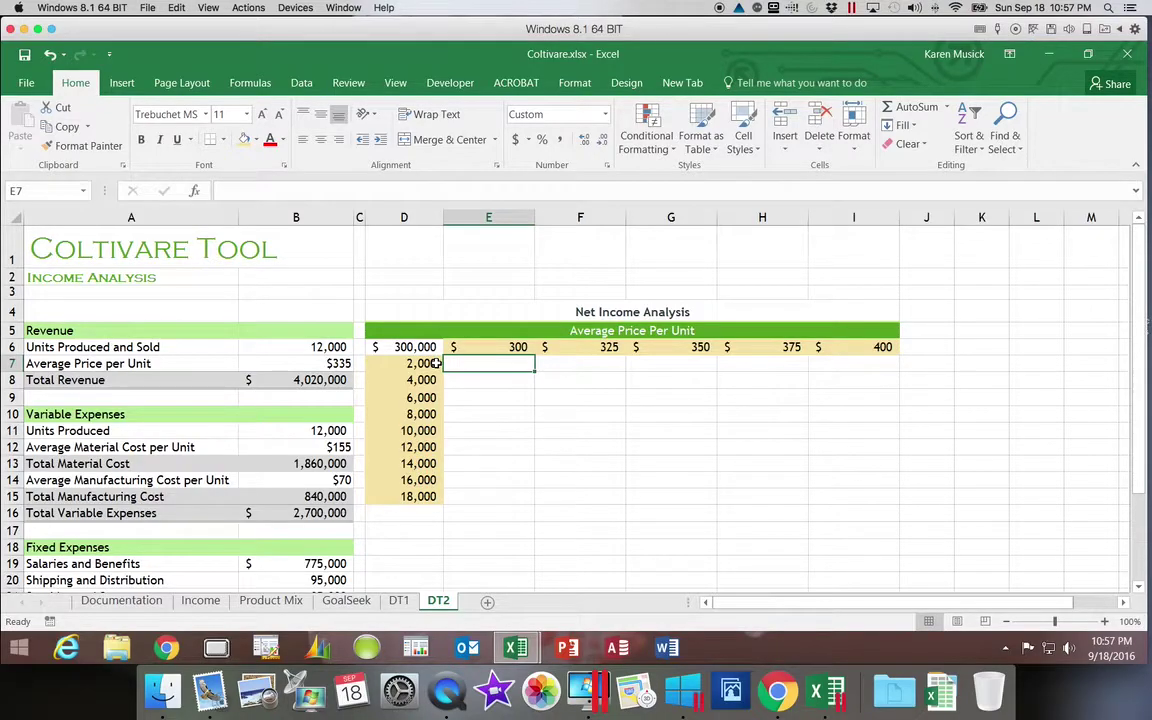
pyautogui.click(576, 366)
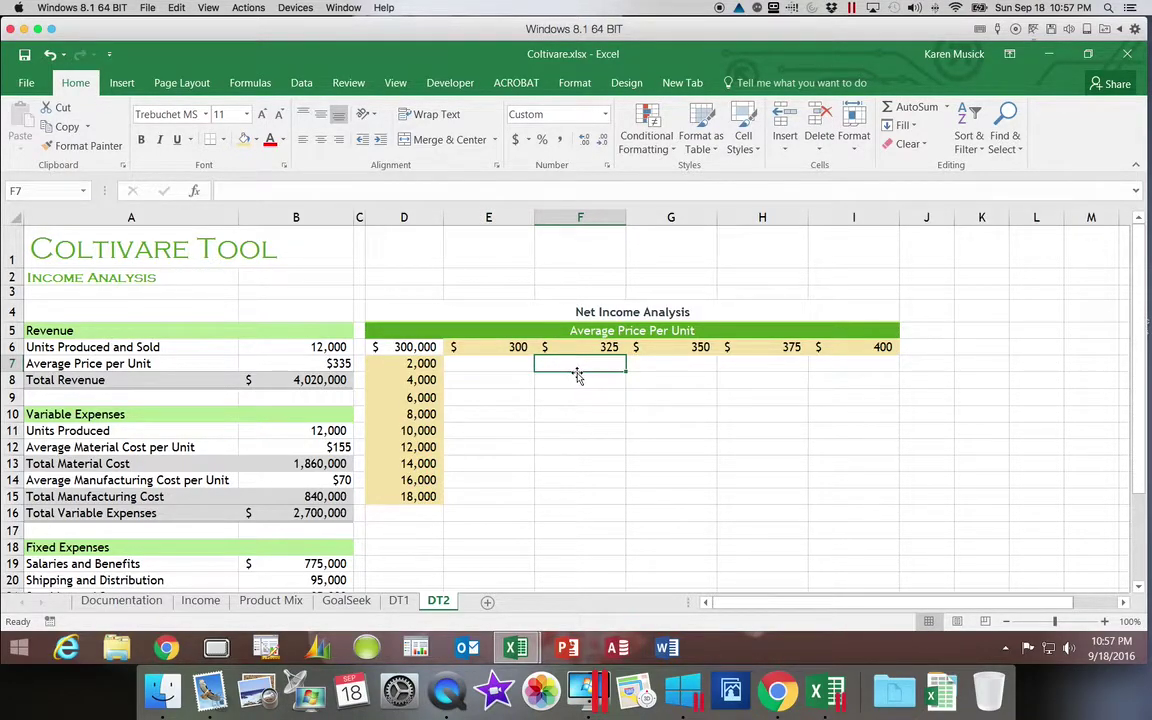
pyautogui.hscroll(5, 560, 376)
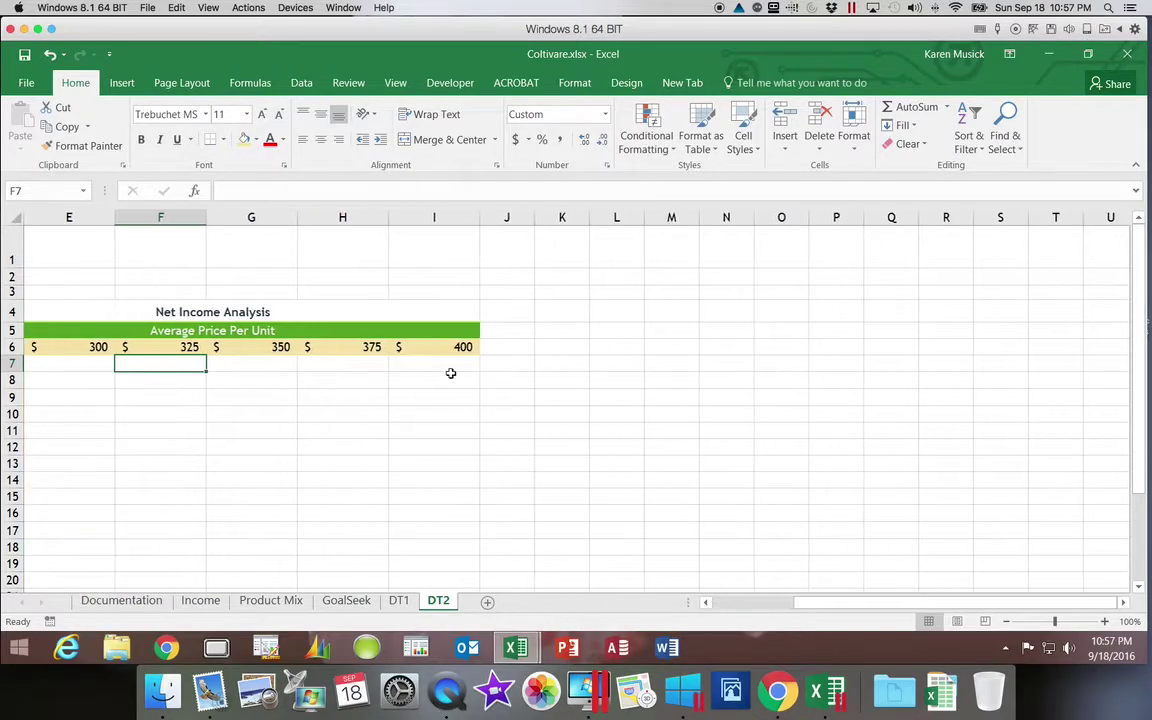
pyautogui.moveTo(818, 604); pyautogui.dragTo(722, 600)
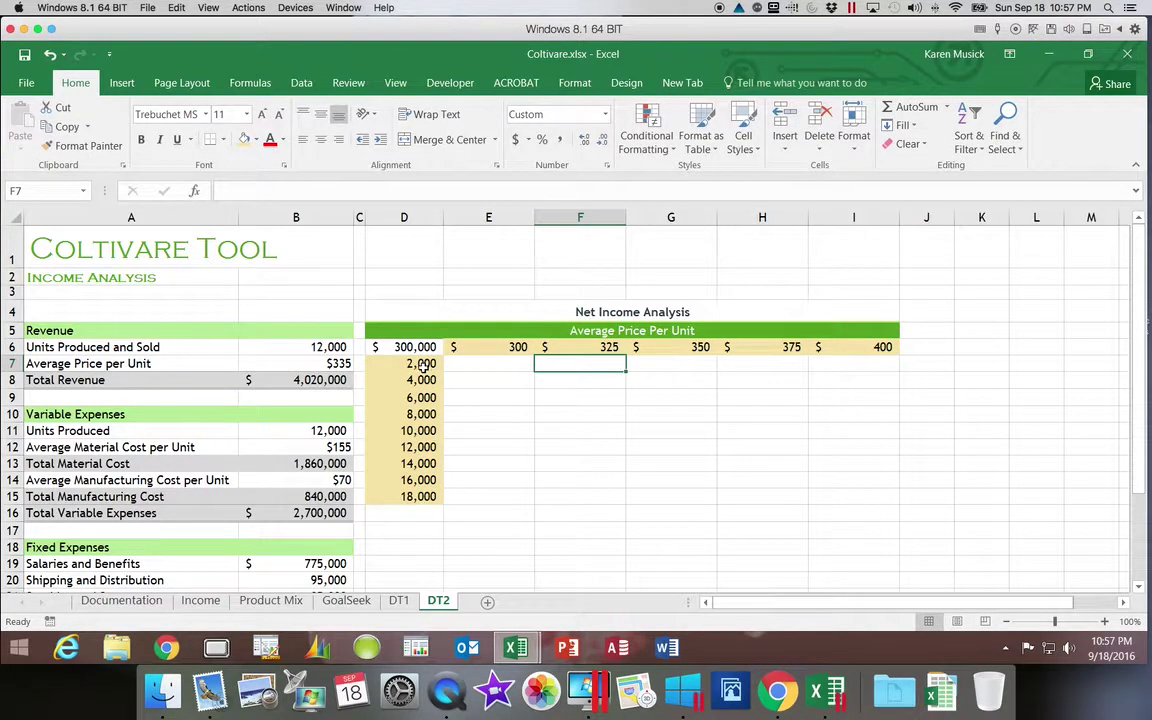
pyautogui.click(477, 364)
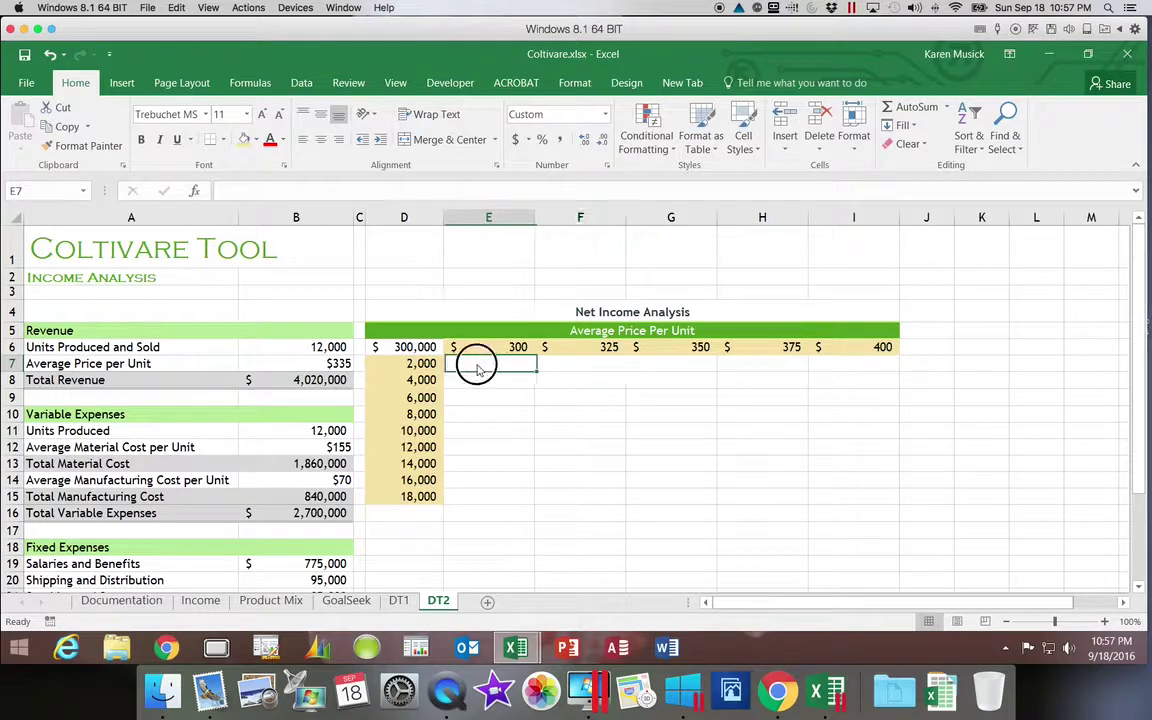
pyautogui.click(477, 380)
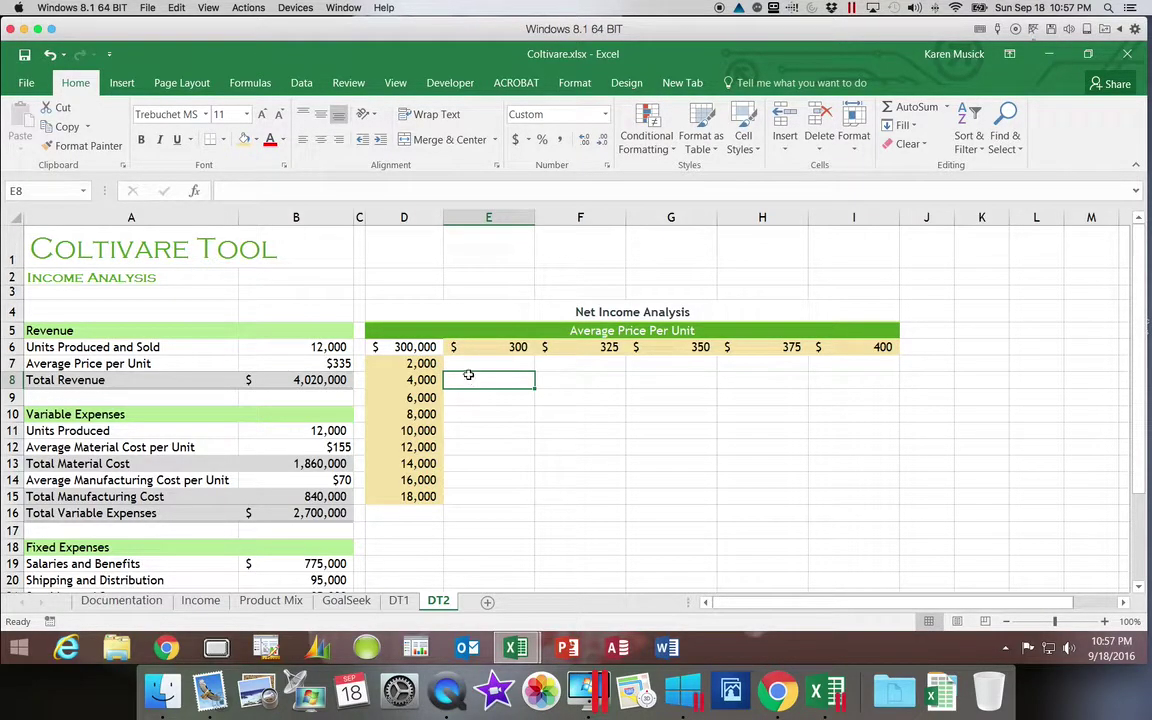
# - Create a What-If data table over D6:I15 with row input cell $B$7 and column input cell $B$6
pyautogui.click(409, 348)
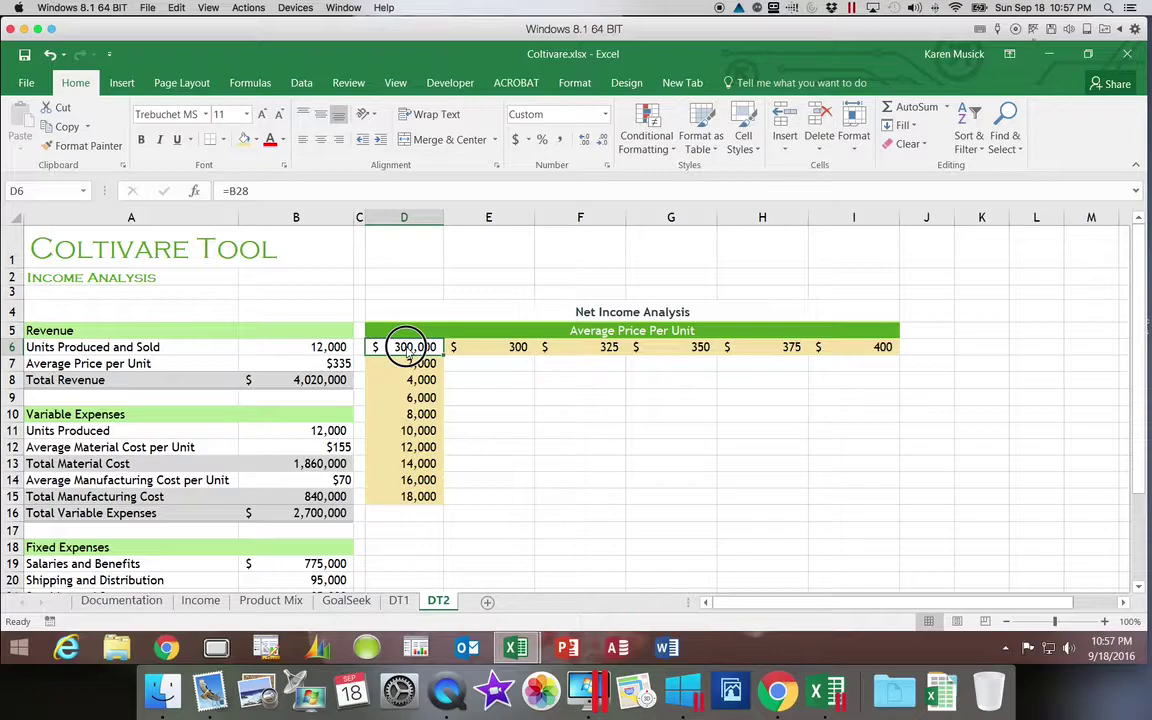
pyautogui.moveTo(409, 354); pyautogui.dragTo(867, 499)
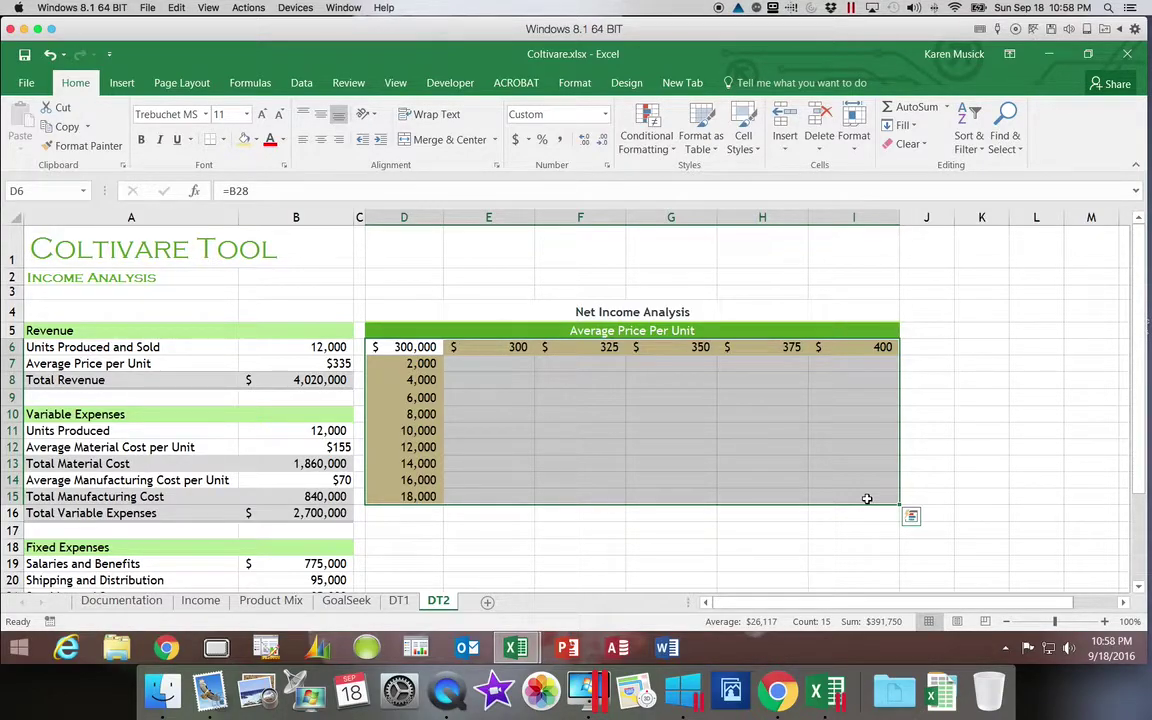
pyautogui.click(305, 86)
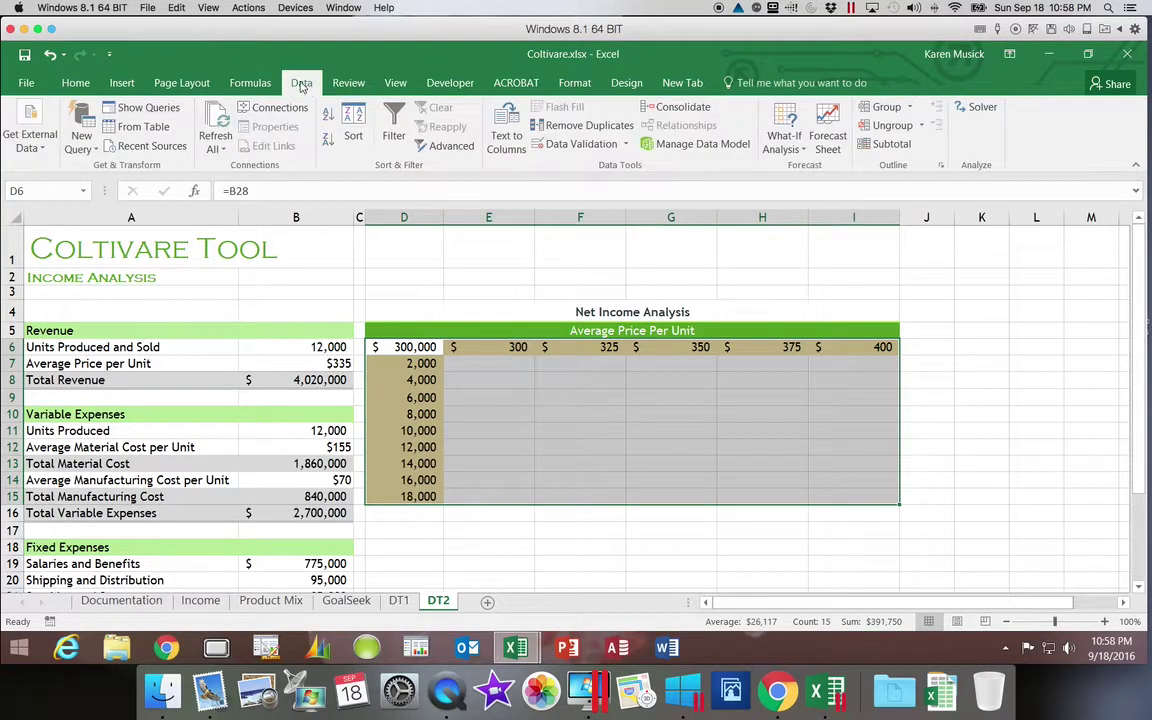
pyautogui.click(792, 152)
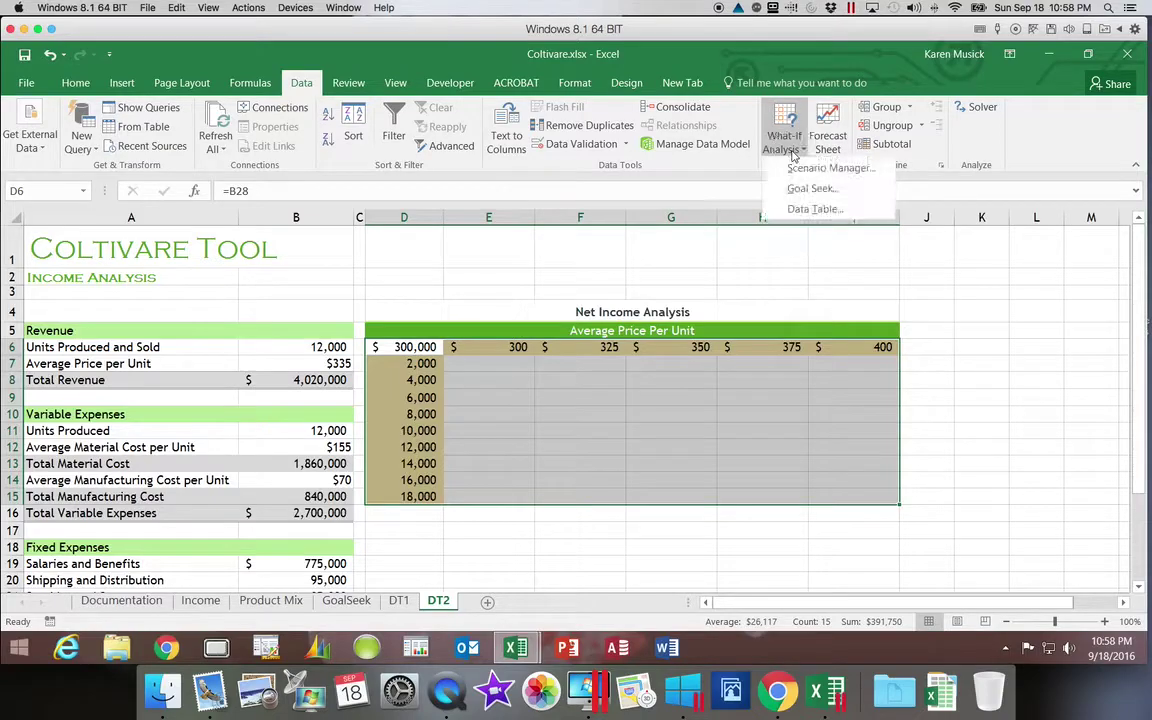
pyautogui.click(798, 214)
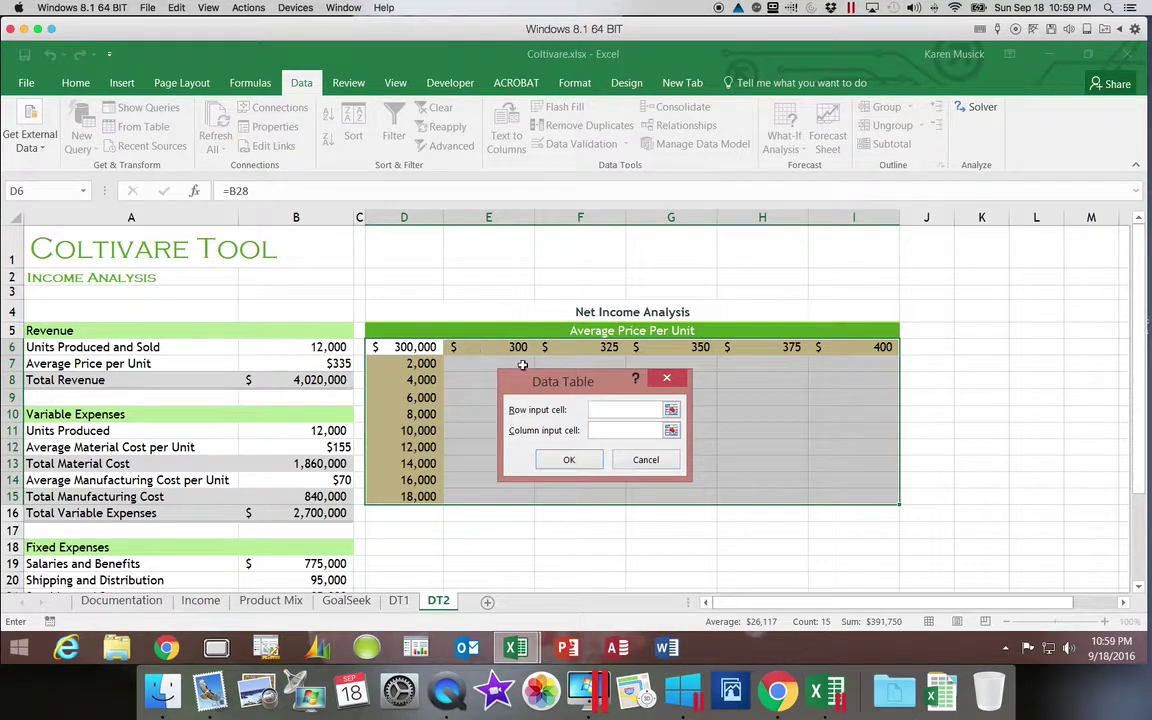
pyautogui.click(604, 413)
pyautogui.click(340, 365)
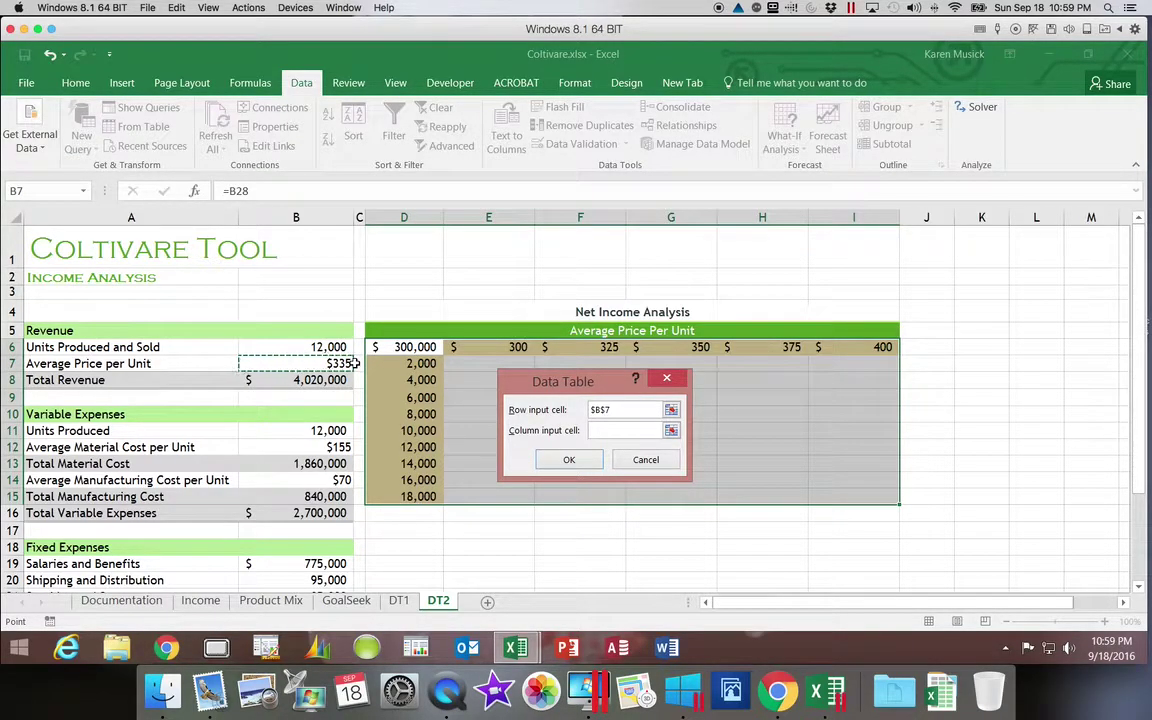
pyautogui.click(600, 430)
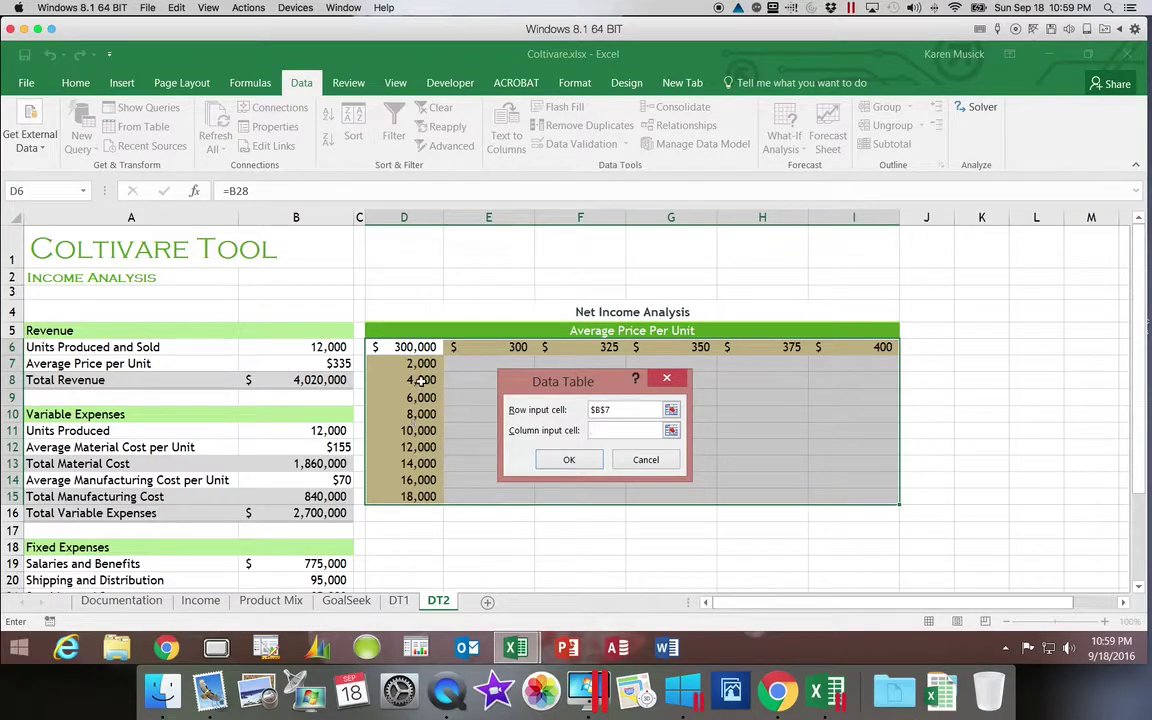
pyautogui.click(307, 347)
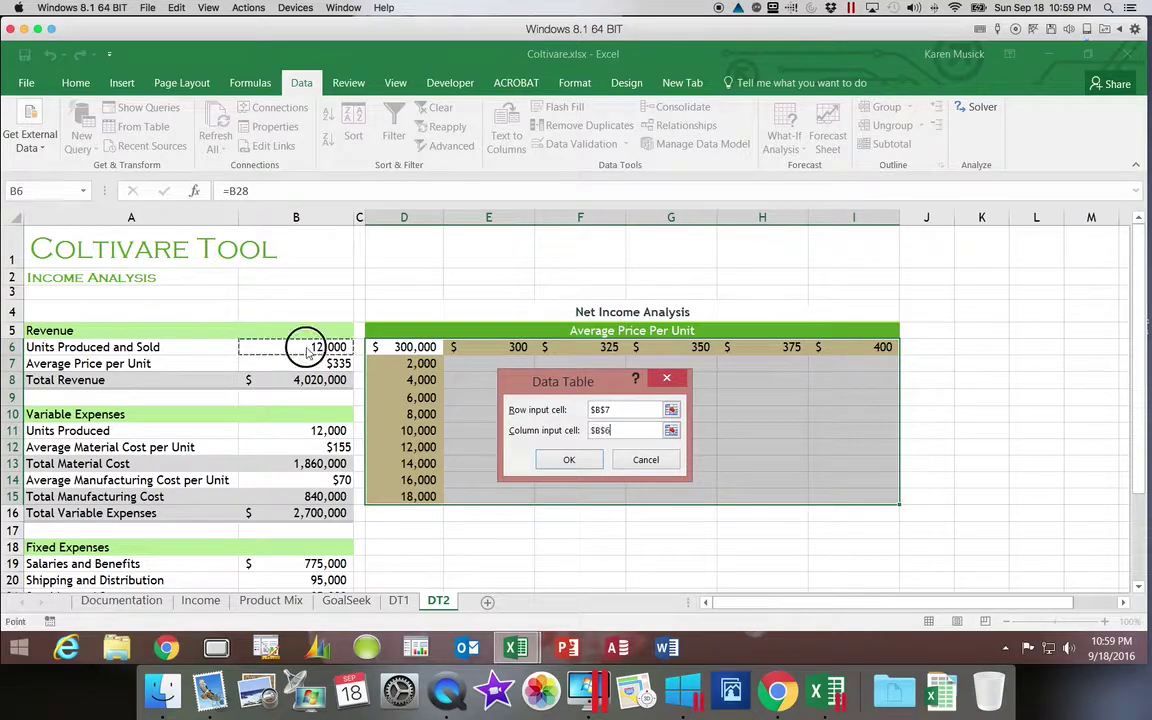
pyautogui.click(567, 464)
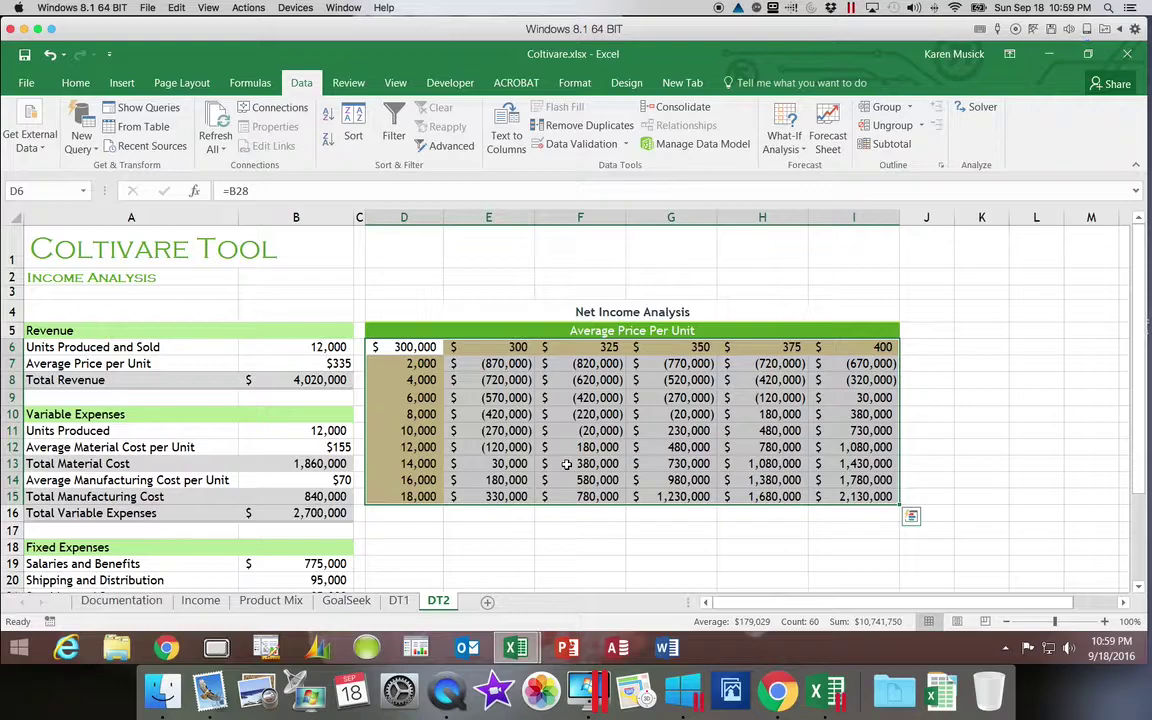
pyautogui.click(505, 366)
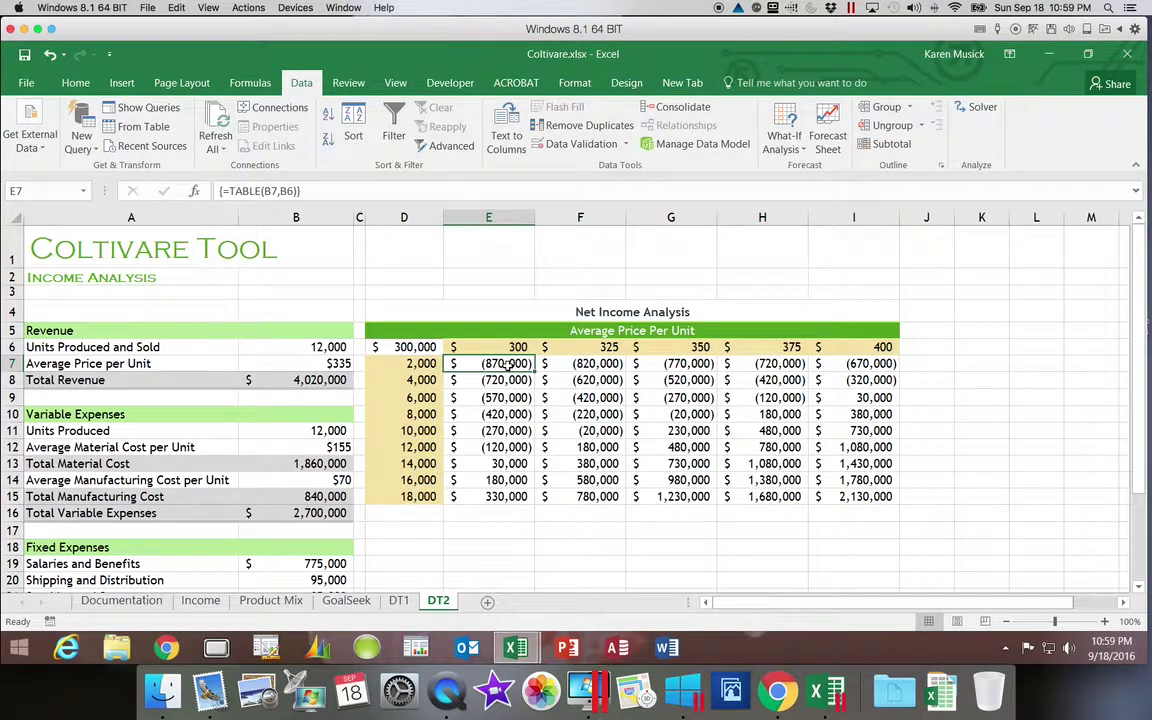
pyautogui.click(495, 463)
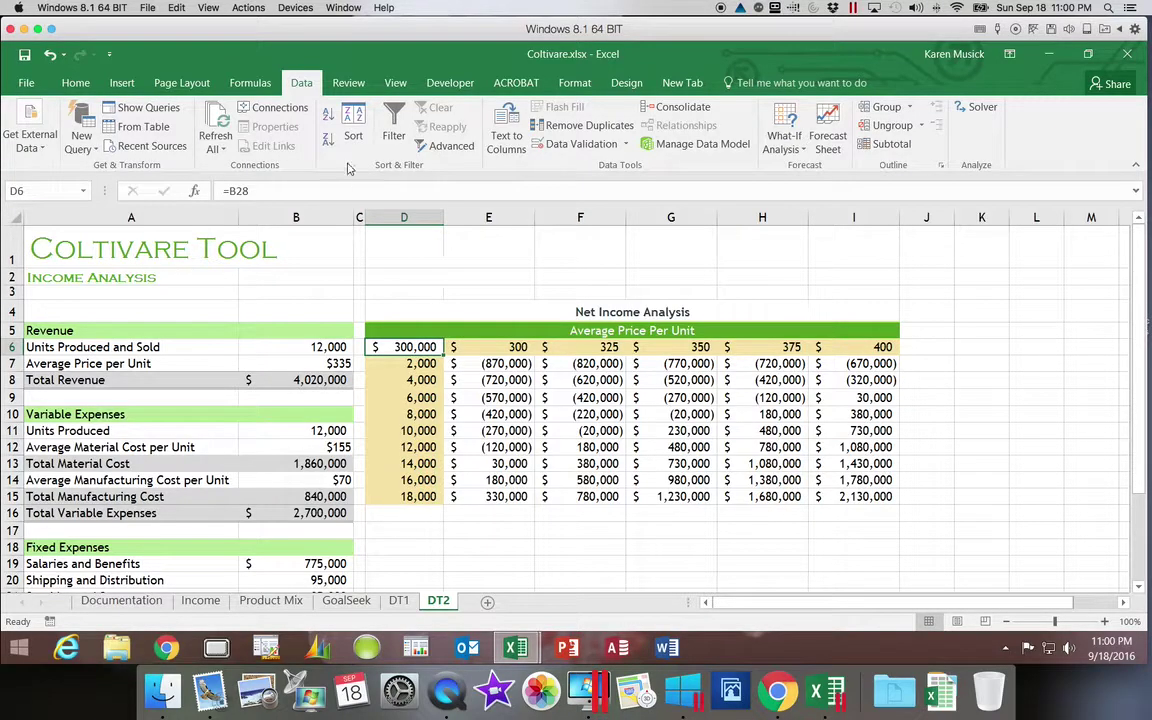
pyautogui.click(76, 83)
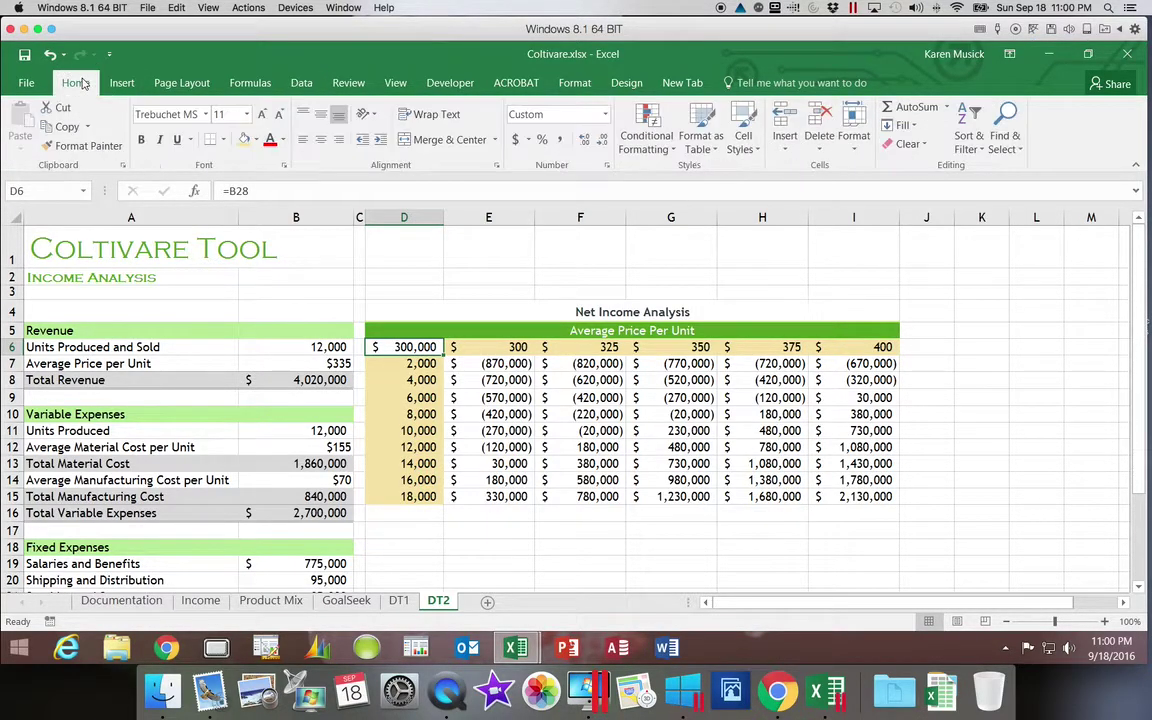
# - Give cell D6 the custom number format "Units Sold" in quotation marks and apply a solid green cell style with white text
pyautogui.click(606, 166)
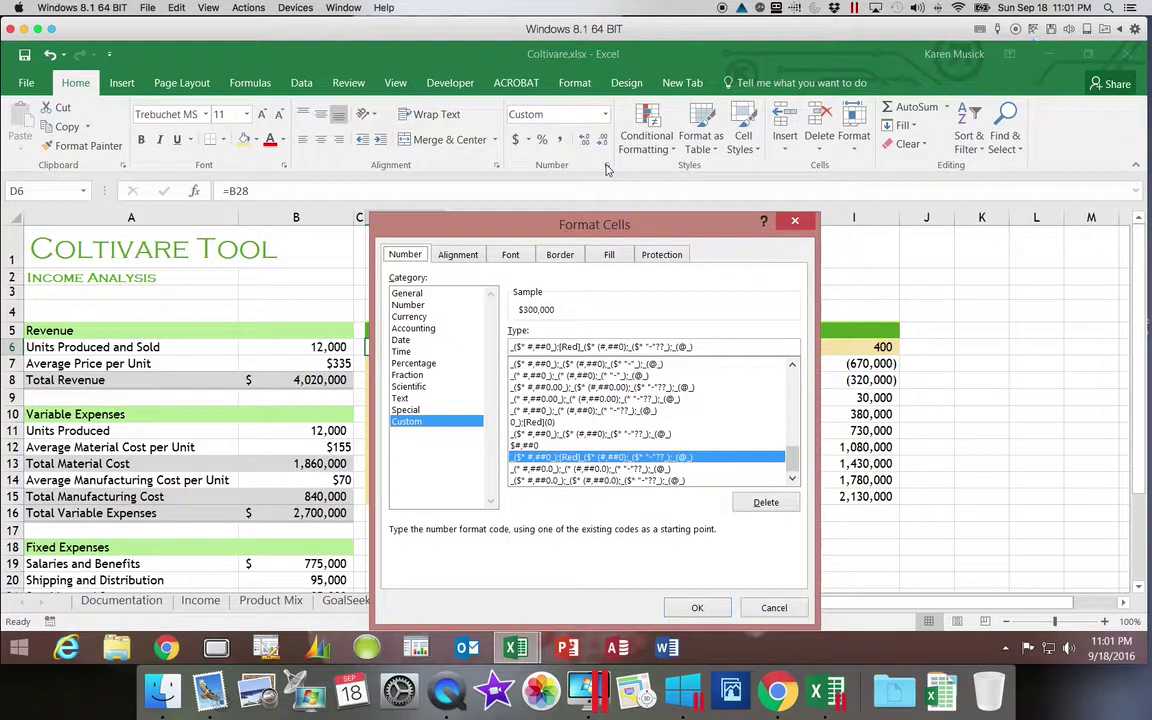
pyautogui.click(428, 426)
pyautogui.moveTo(792, 456); pyautogui.dragTo(797, 378)
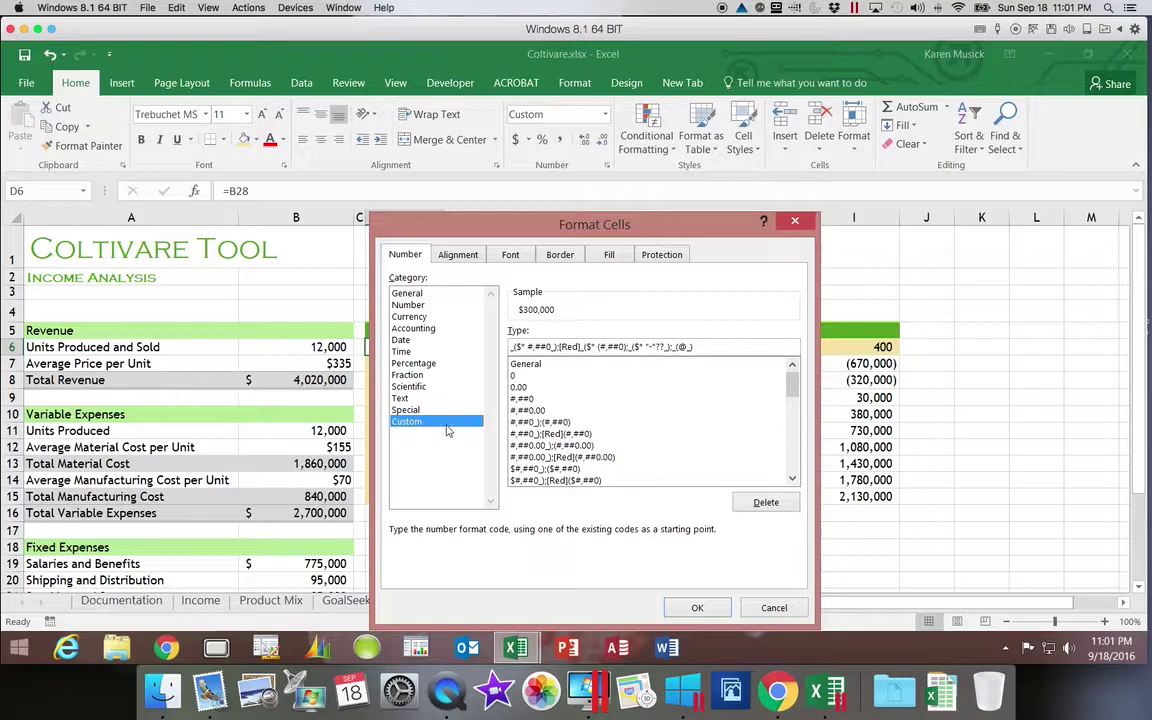
pyautogui.click(512, 347)
pyautogui.moveTo(697, 346); pyautogui.dragTo(486, 355)
pyautogui.press('BackSpace')
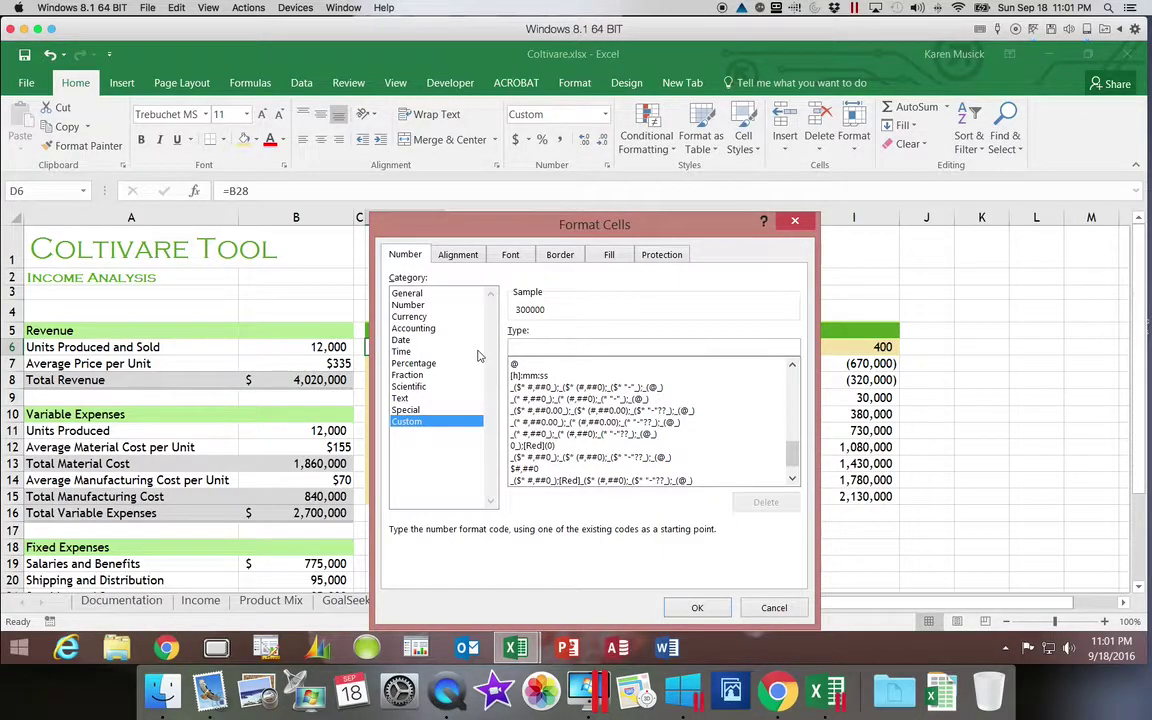
pyautogui.write('"Units Sold"')
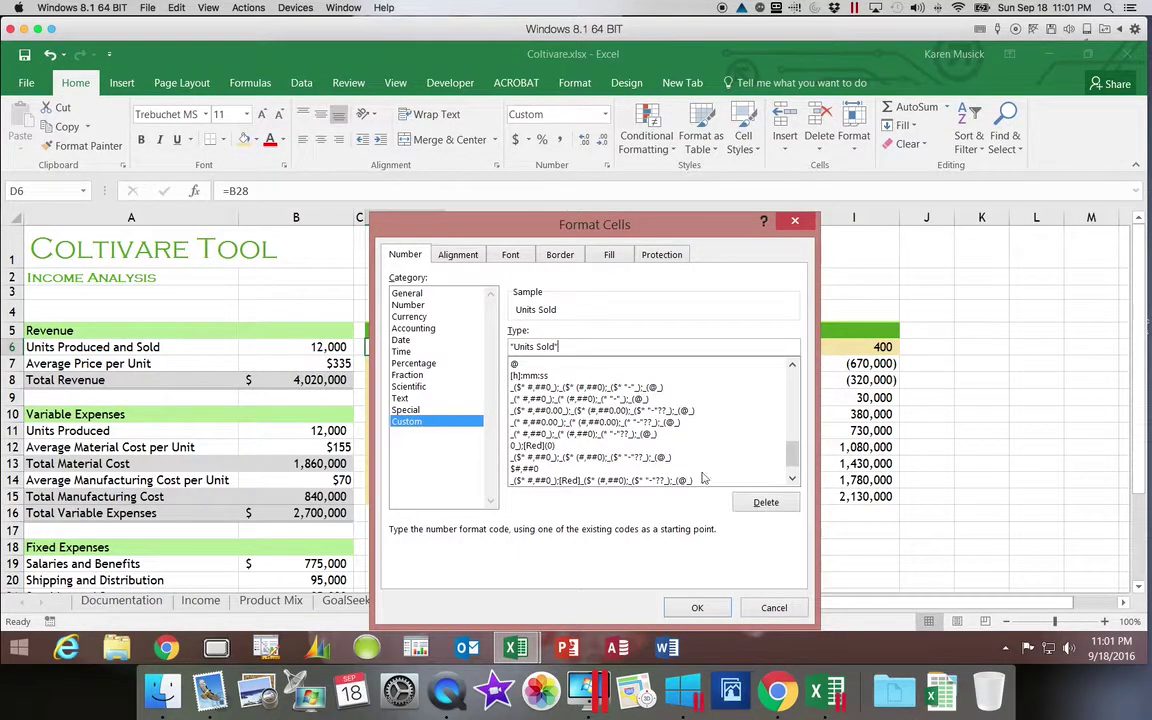
pyautogui.click(697, 610)
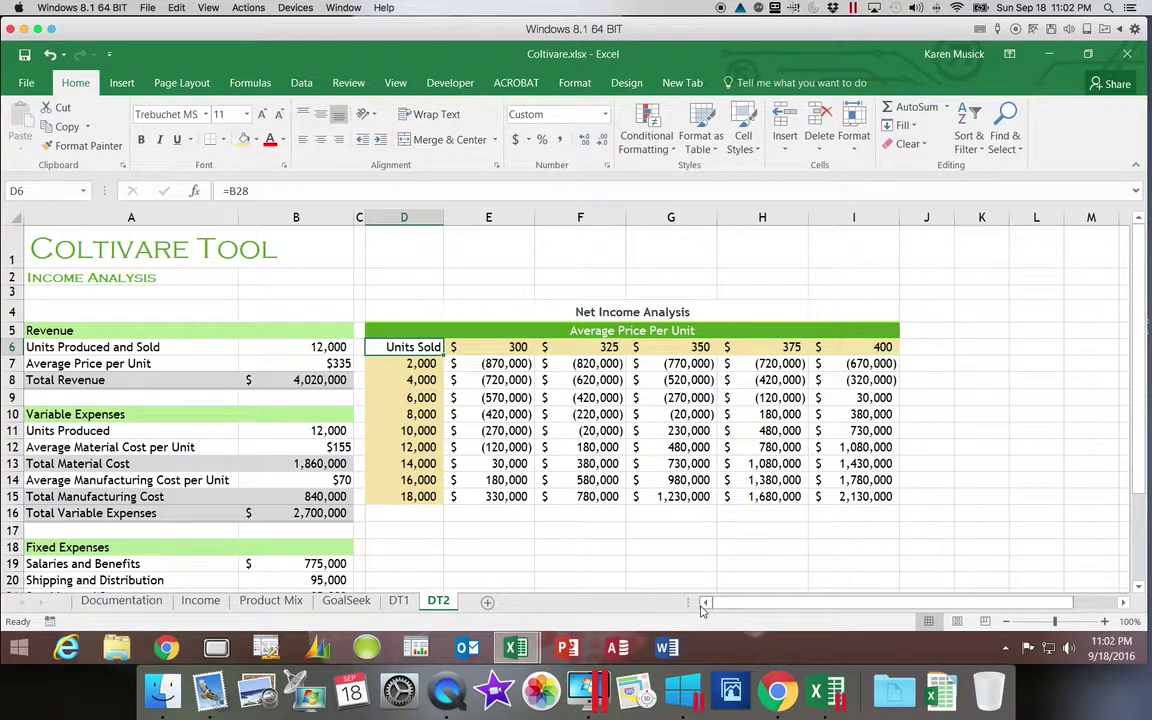
pyautogui.click(744, 138)
pyautogui.click(740, 401)
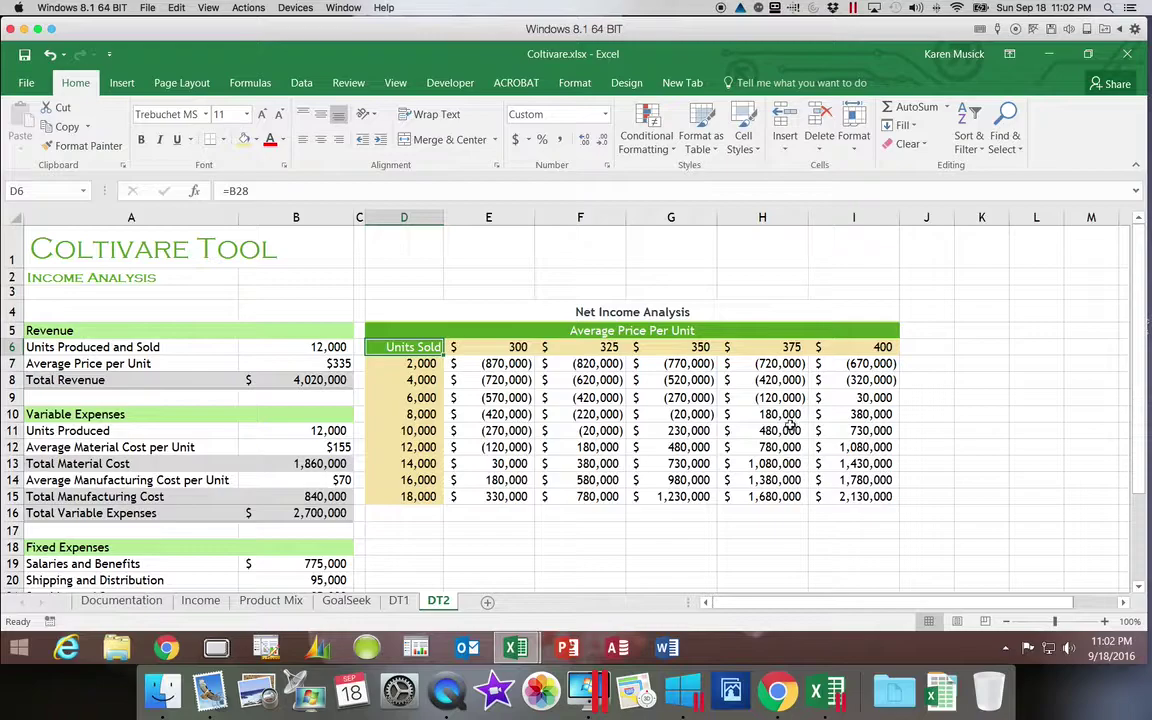
# - Insert a Scatter with Straight Lines chart based on the data table range D7:I15
pyautogui.click(418, 347)
pyautogui.moveTo(418, 350); pyautogui.dragTo(862, 500)
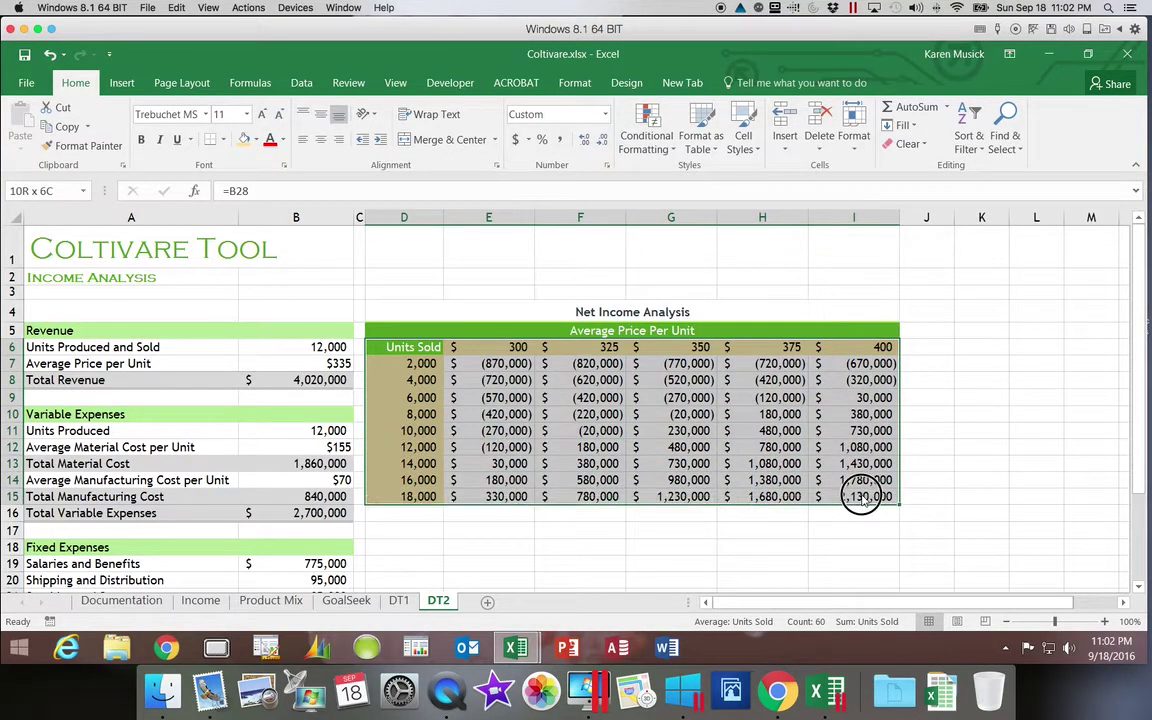
pyautogui.click(420, 364)
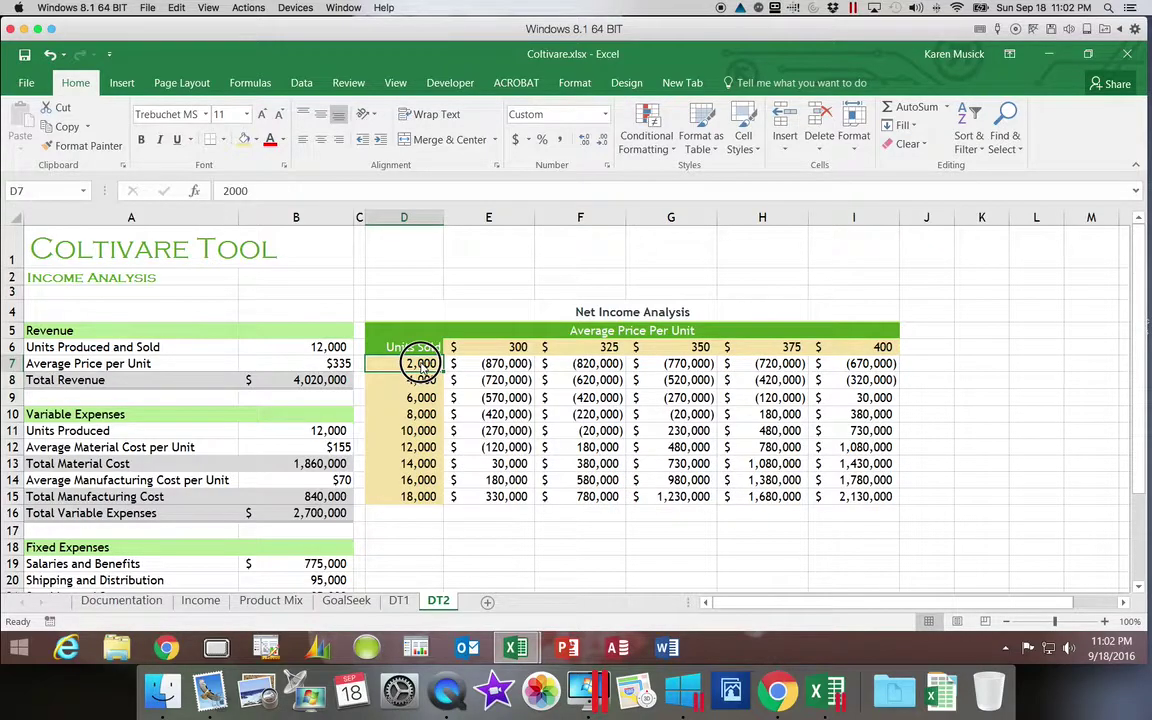
pyautogui.moveTo(420, 364); pyautogui.dragTo(843, 495)
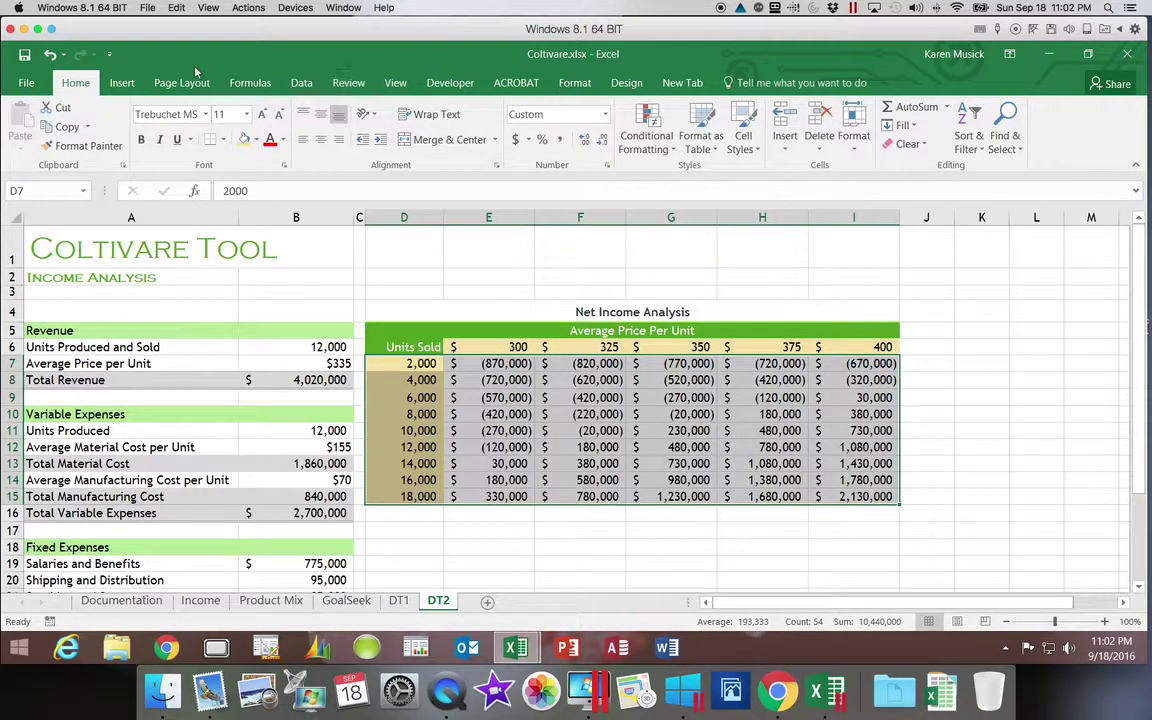
pyautogui.click(133, 83)
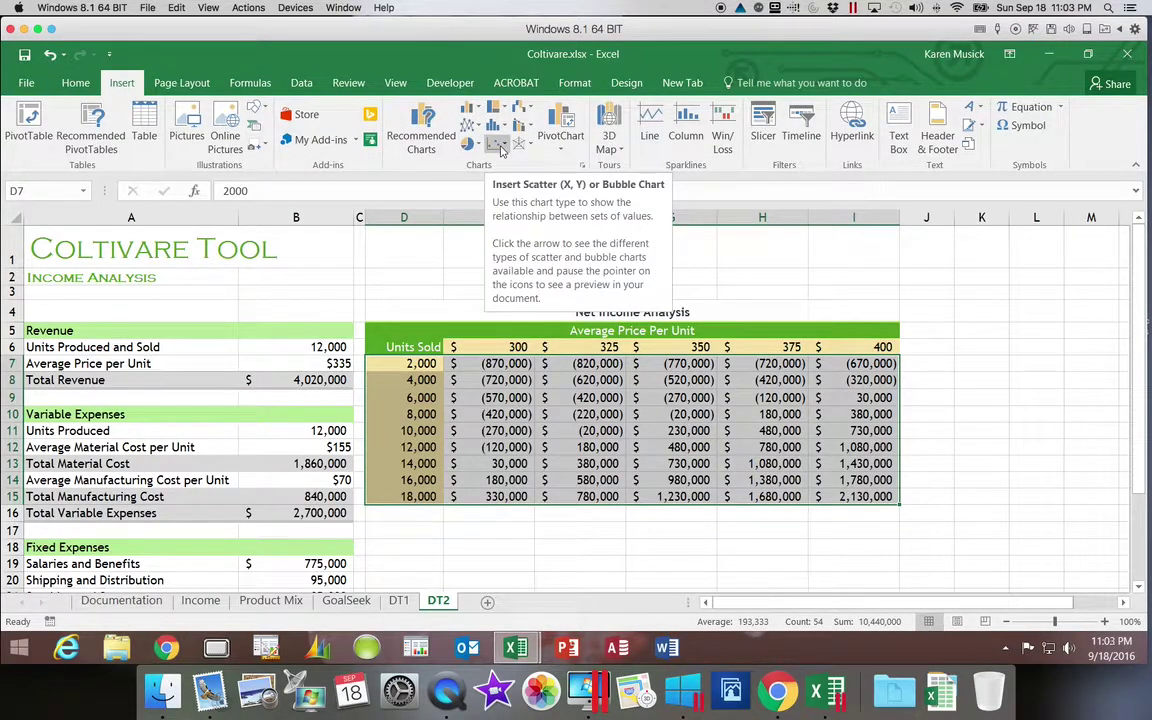
pyautogui.click(501, 148)
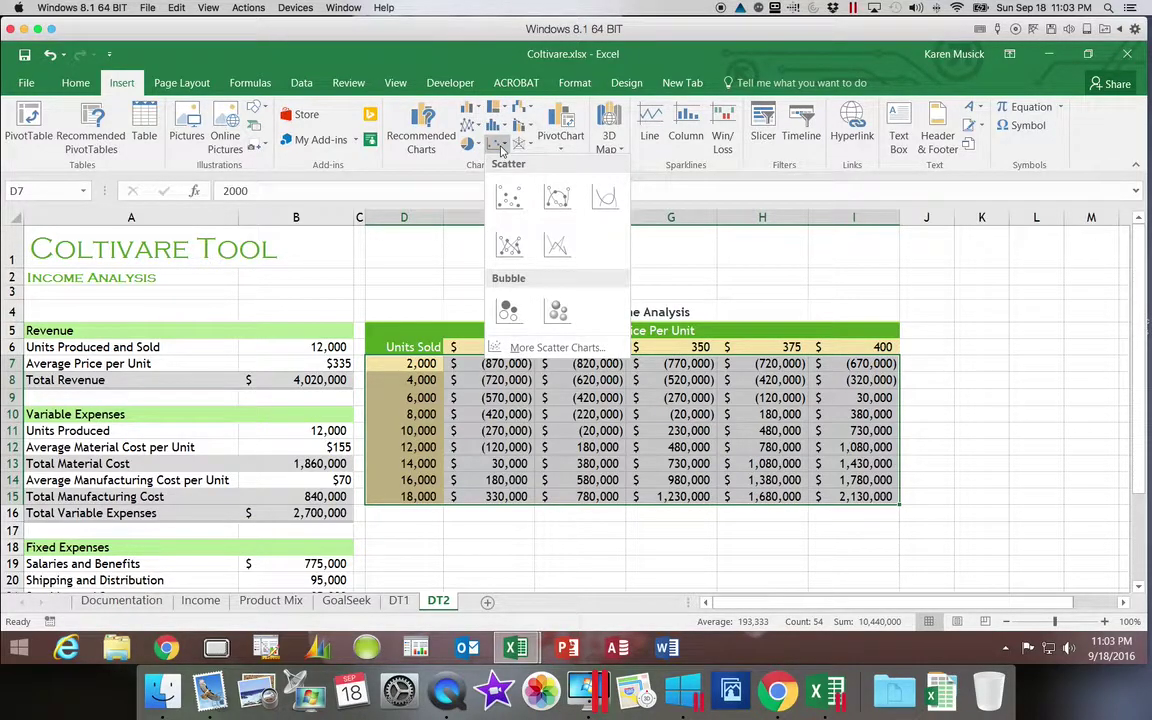
pyautogui.click(562, 256)
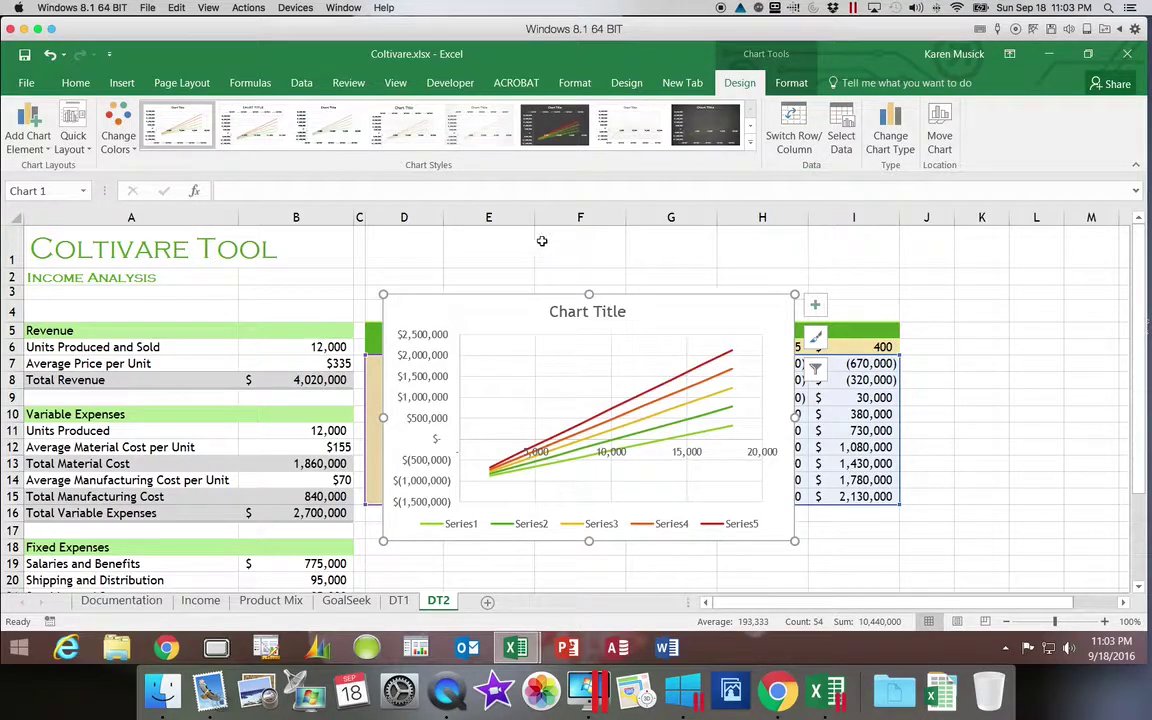
# - Move the chart directly below the data table and resize it to about 6.46 by 2.55 inches, spanning columns D to I down to row 28
pyautogui.moveTo(522, 306); pyautogui.dragTo(497, 528)
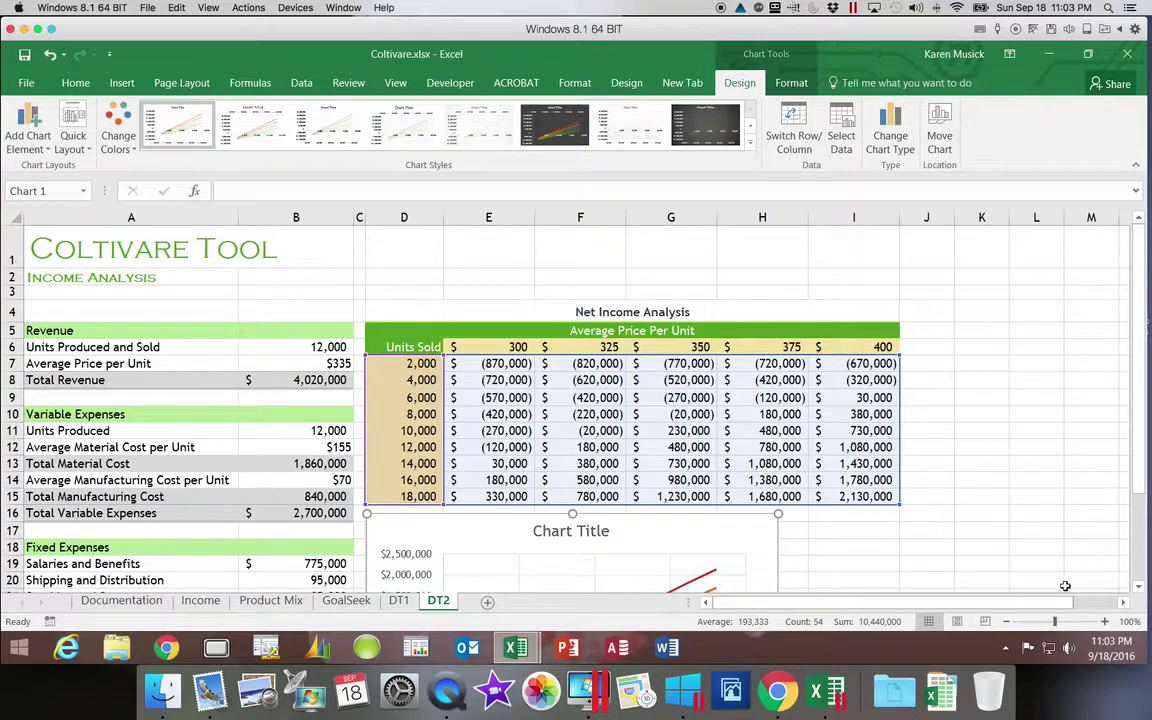
pyautogui.click(1138, 587)
pyautogui.moveTo(1138, 587); pyautogui.dragTo(1143, 592)
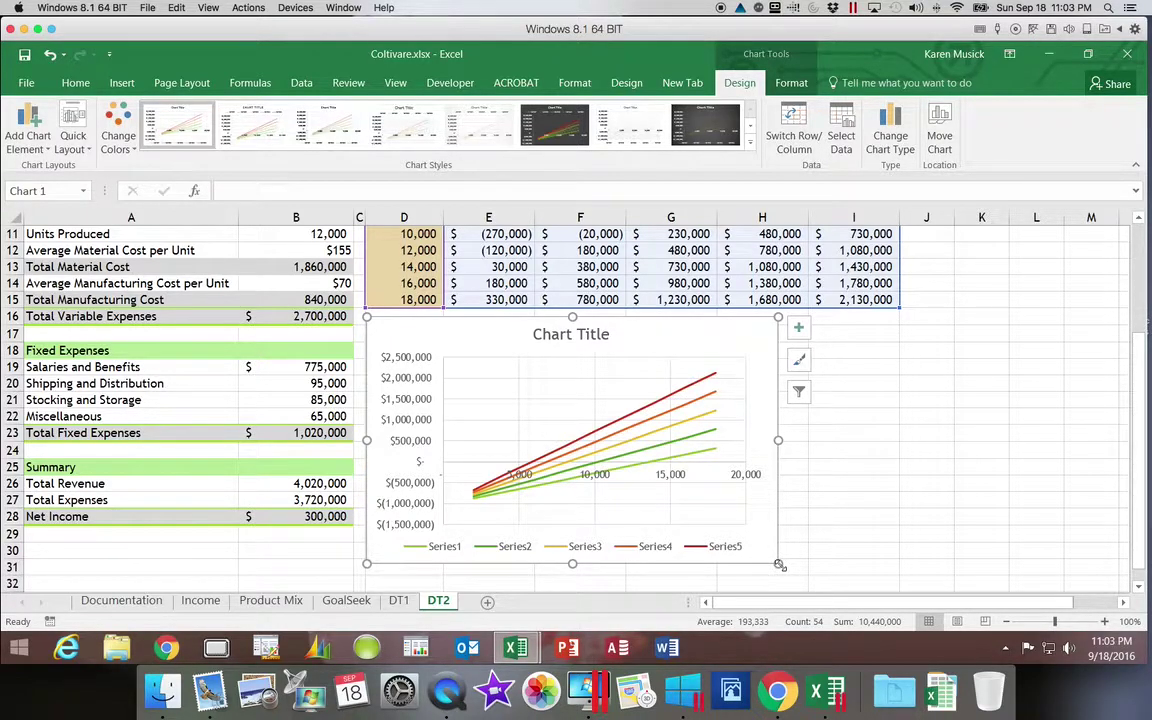
pyautogui.moveTo(779, 565); pyautogui.dragTo(897, 526)
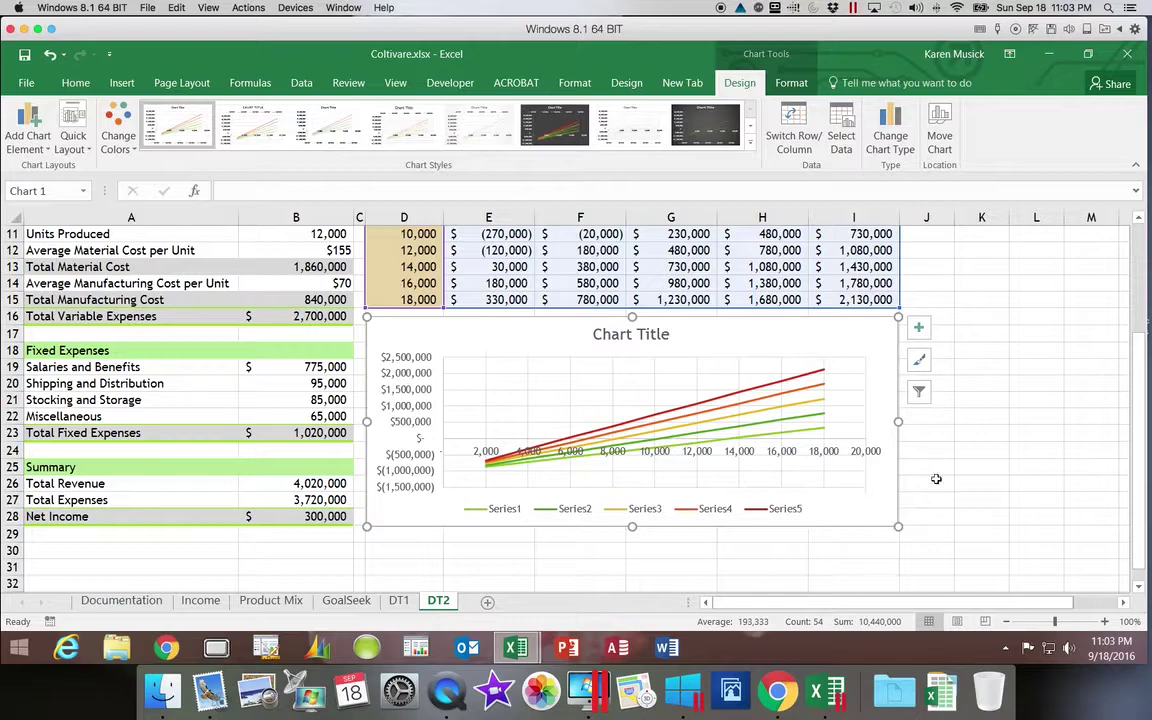
# - Remove the chart title and place the legend on the right side of the chart
pyautogui.click(920, 330)
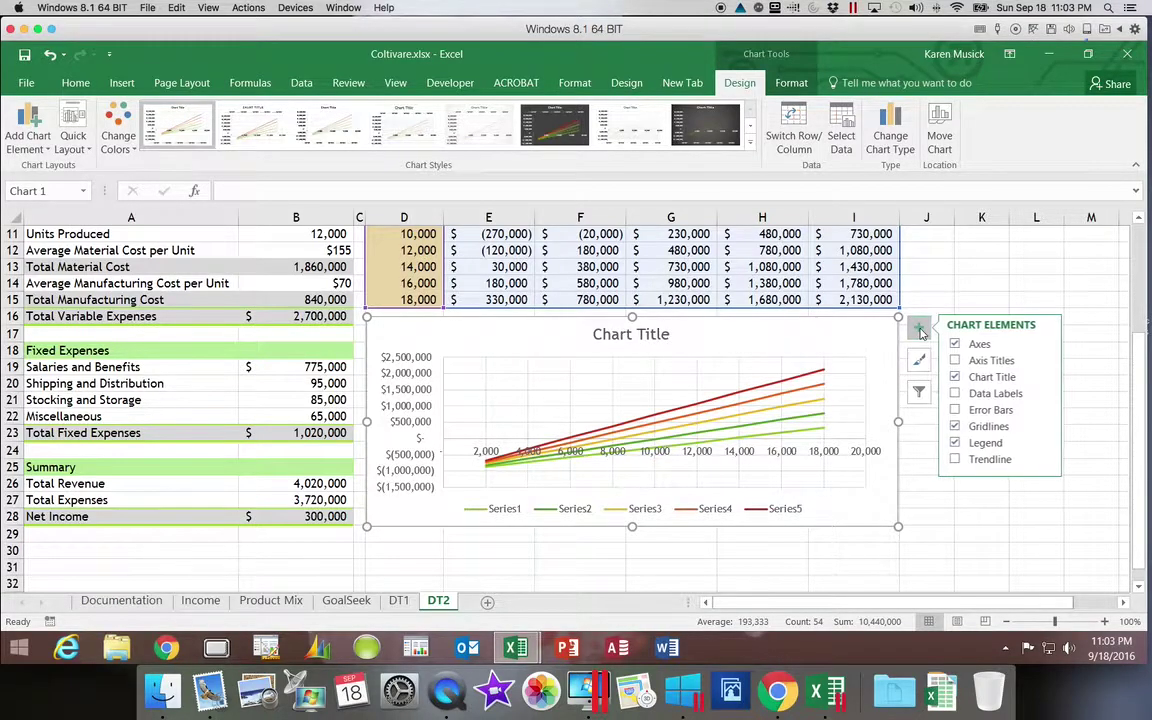
pyautogui.click(956, 377)
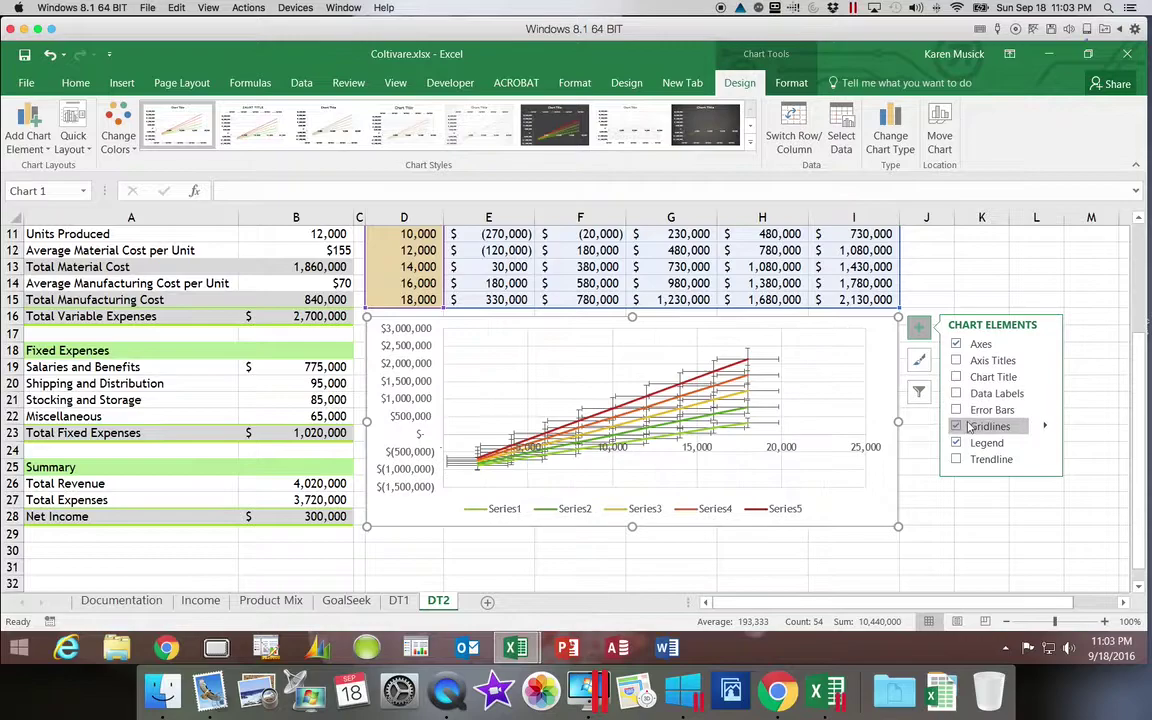
pyautogui.click(1045, 442)
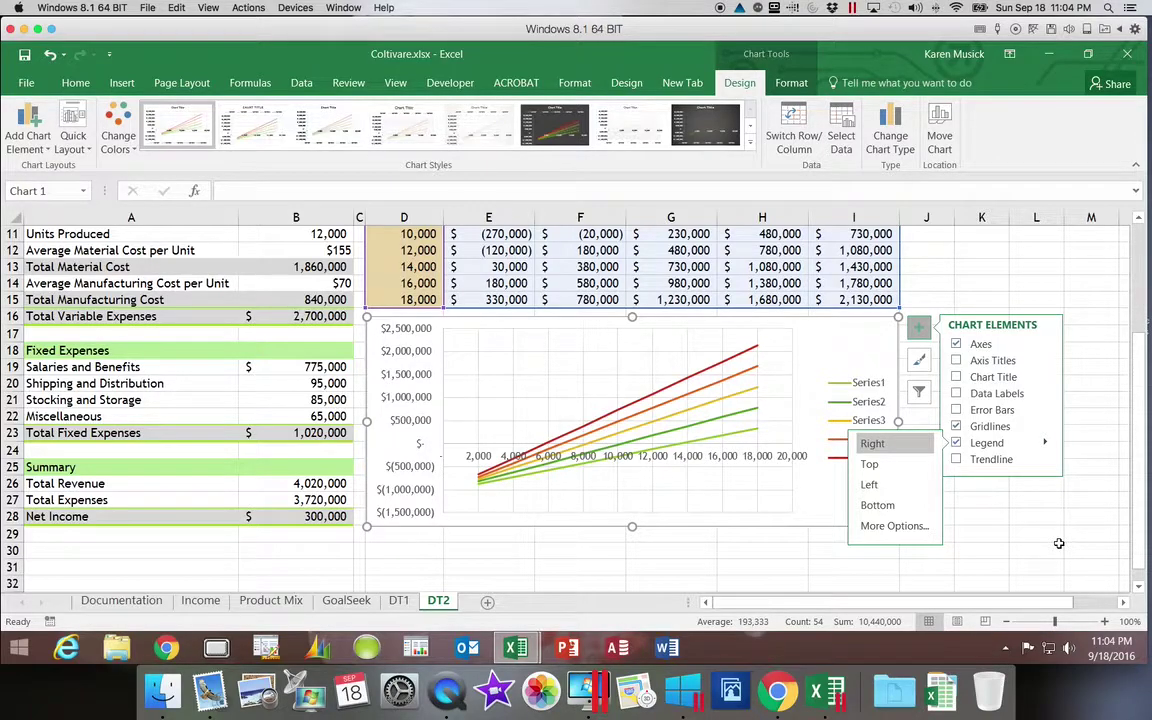
pyautogui.click(1059, 544)
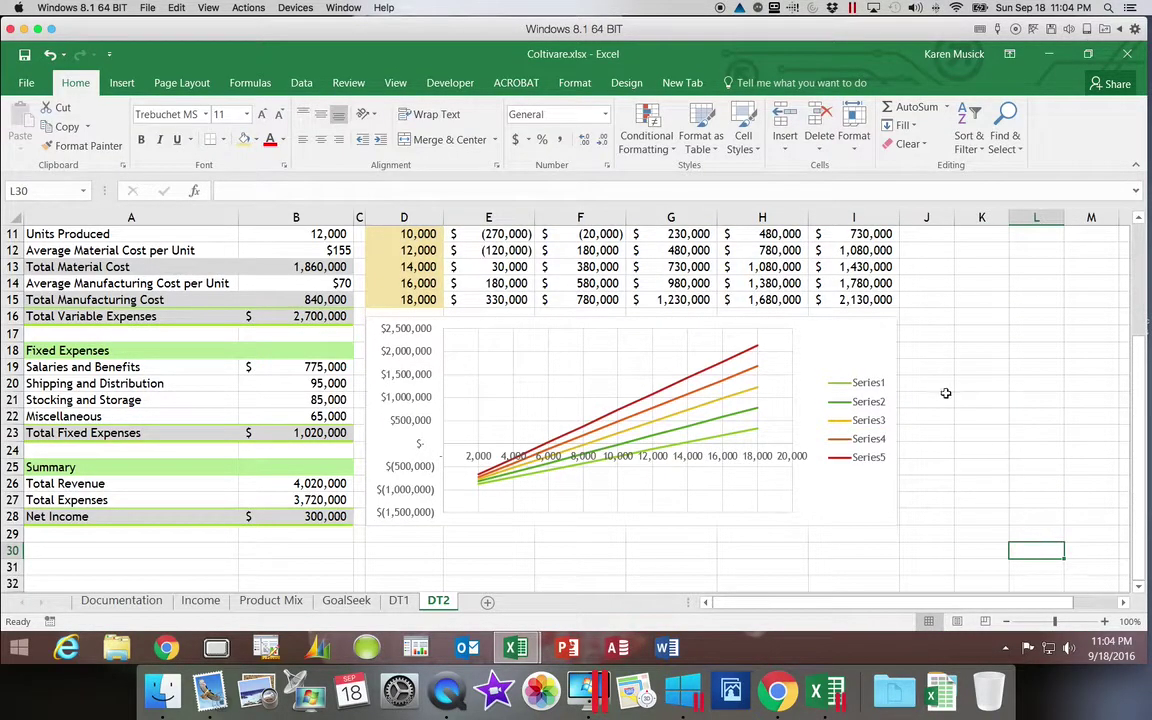
# - Fill the chart area with the theme color Gray-25%, Background 2
pyautogui.click(853, 347)
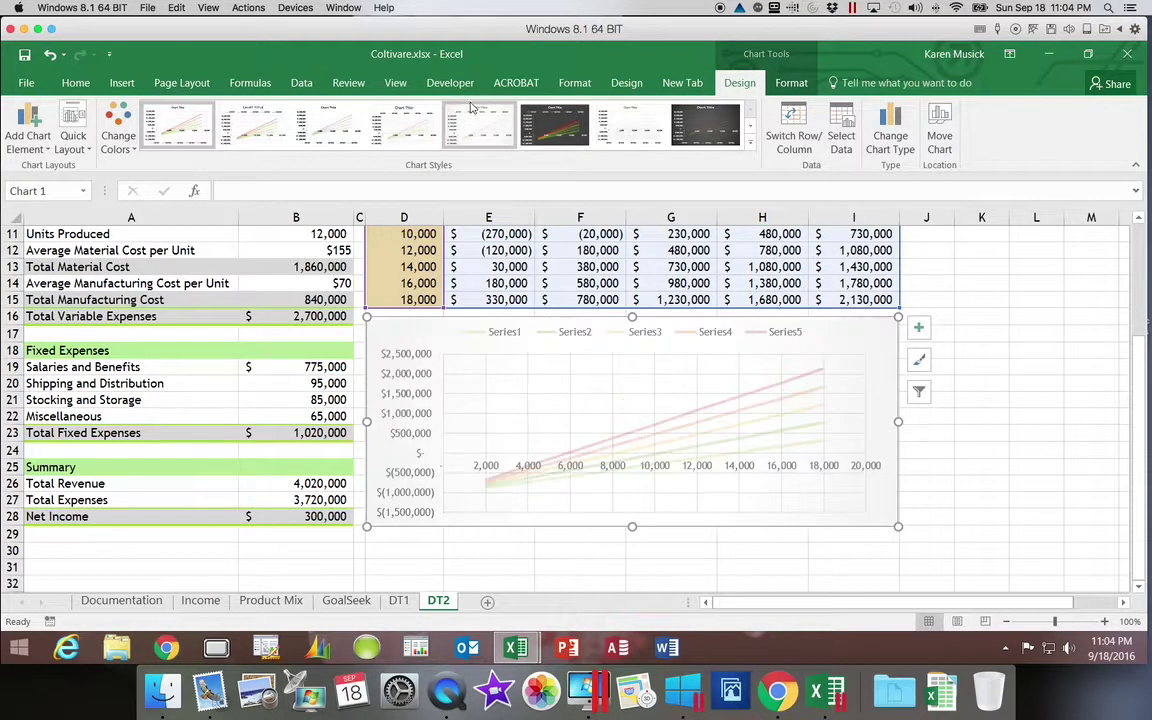
pyautogui.click(793, 84)
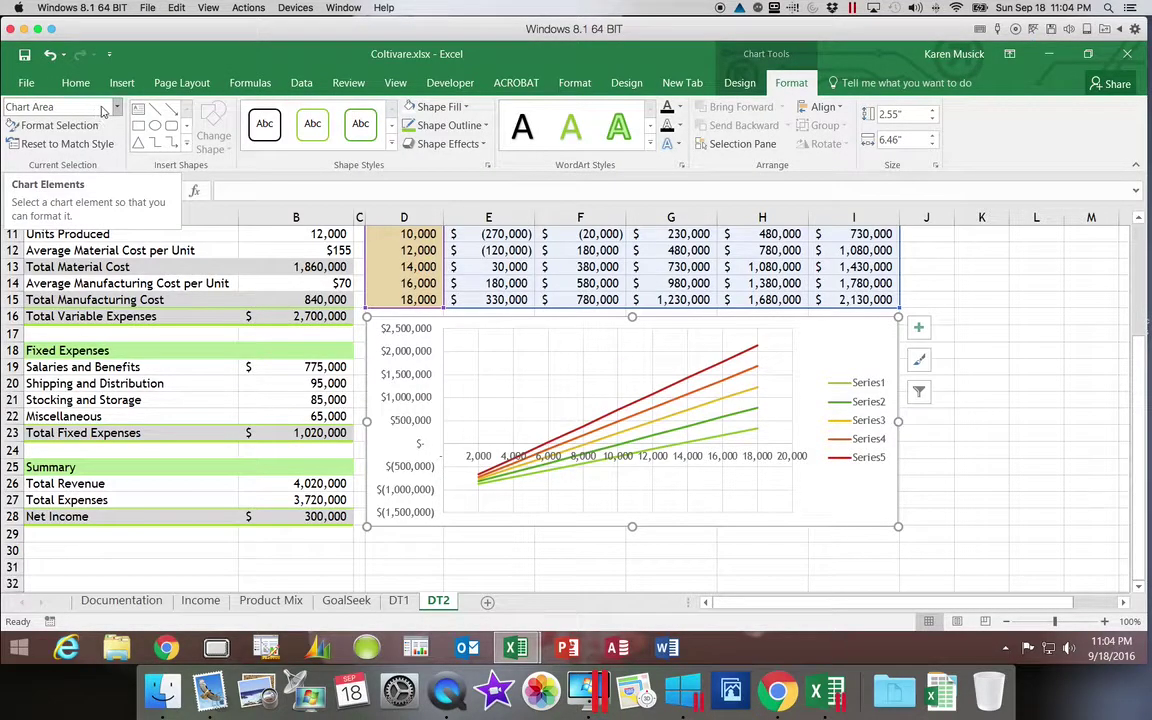
pyautogui.click(467, 107)
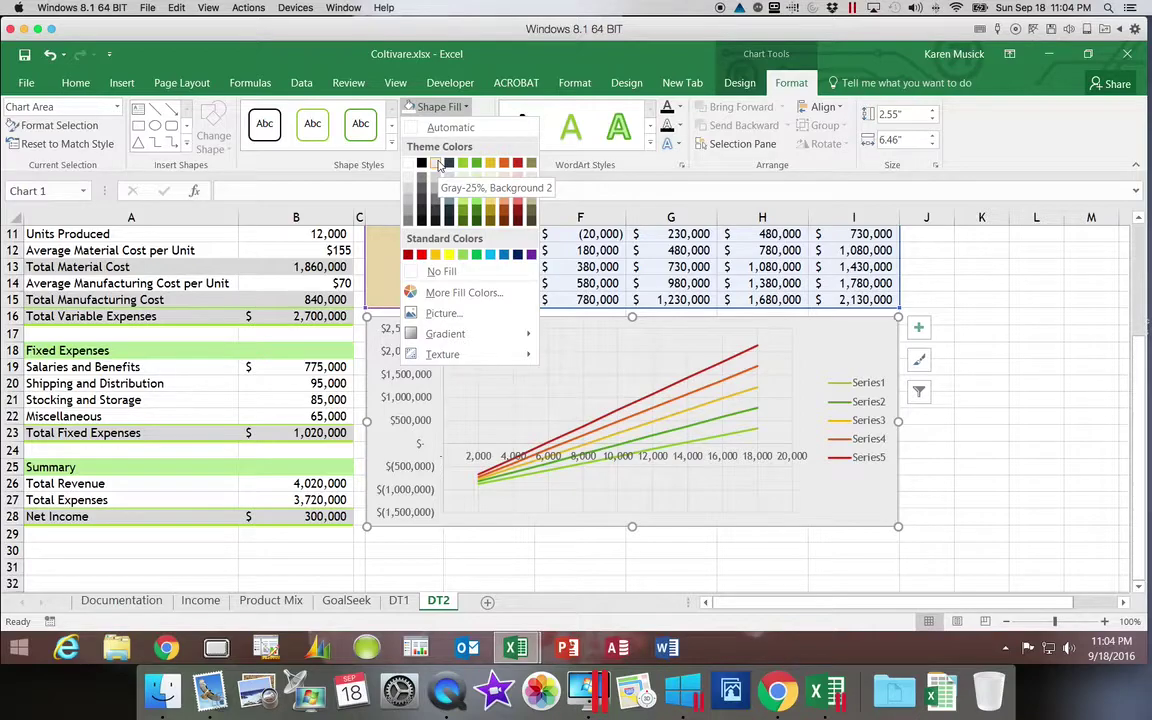
pyautogui.click(437, 164)
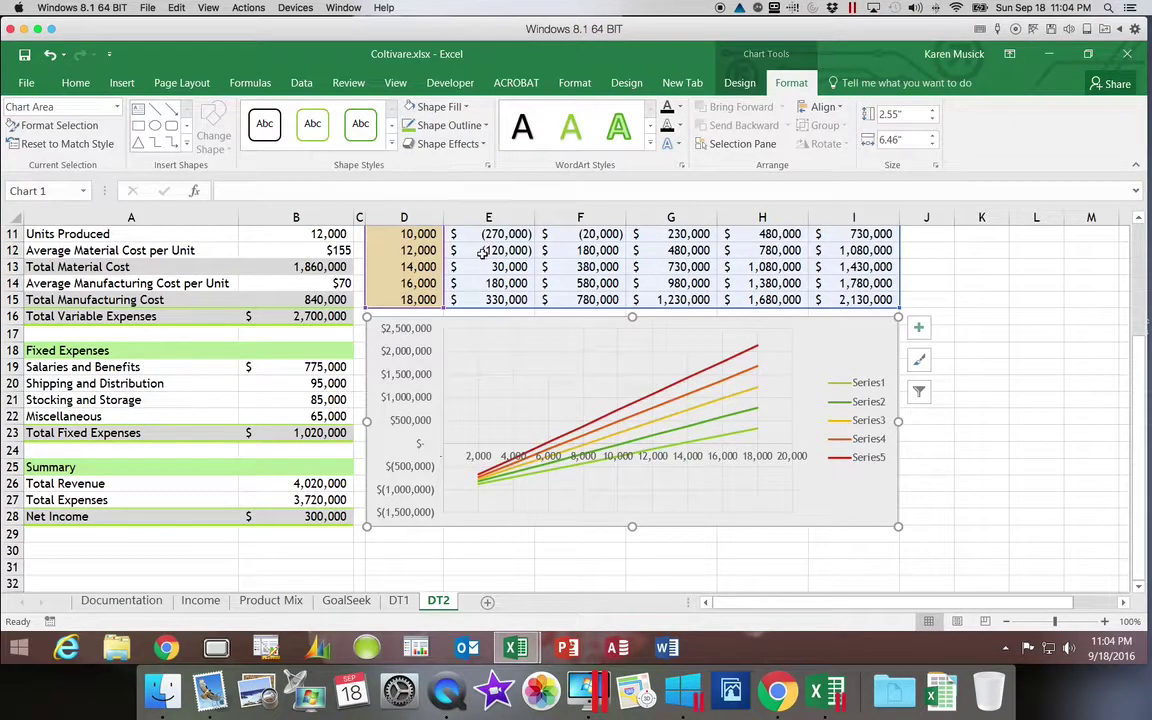
# - Fill the chart's plot area with white
pyautogui.click(530, 342)
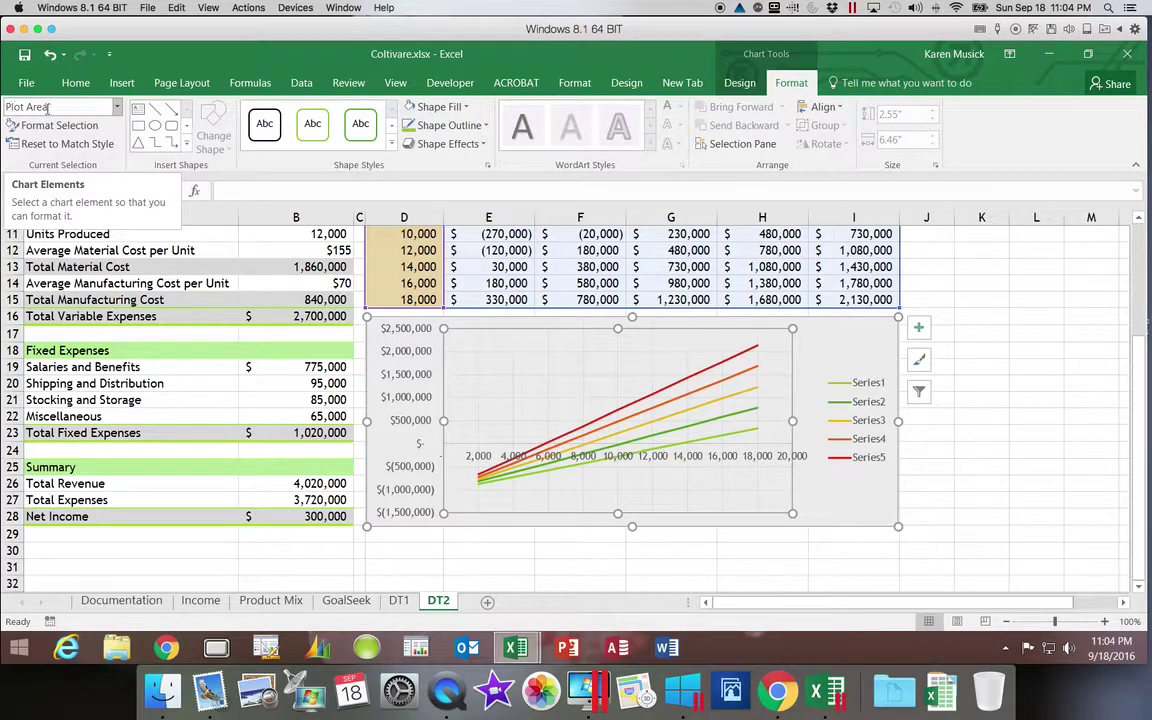
pyautogui.click(466, 107)
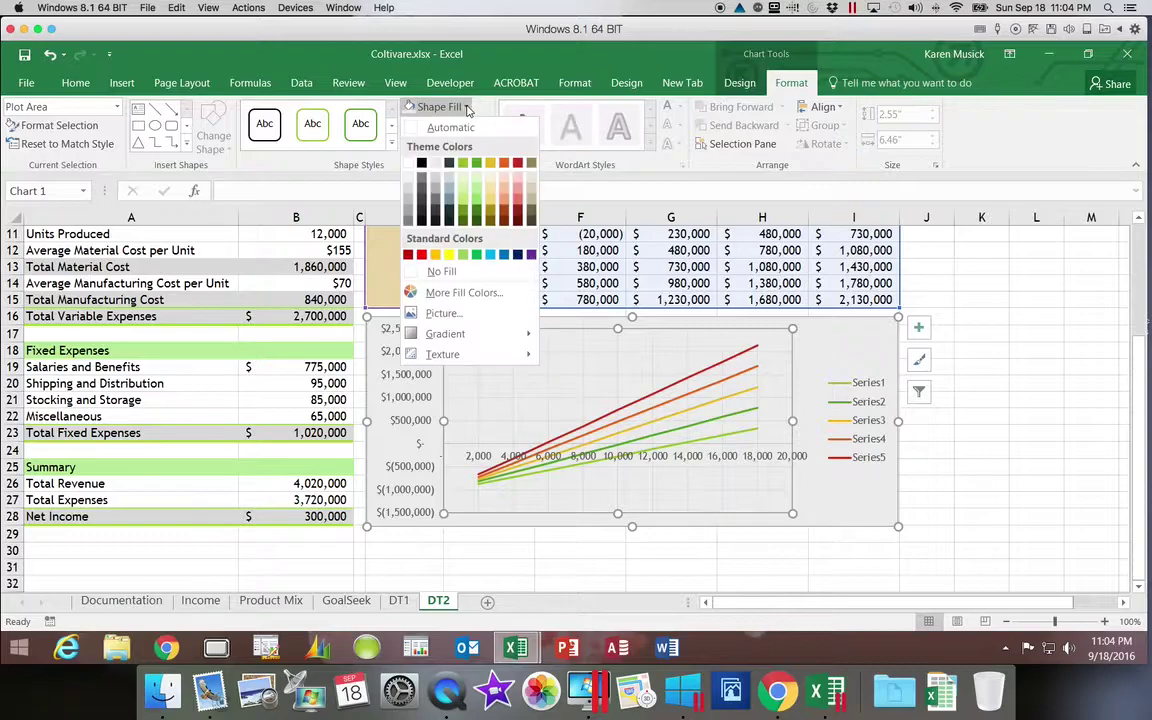
pyautogui.click(405, 160)
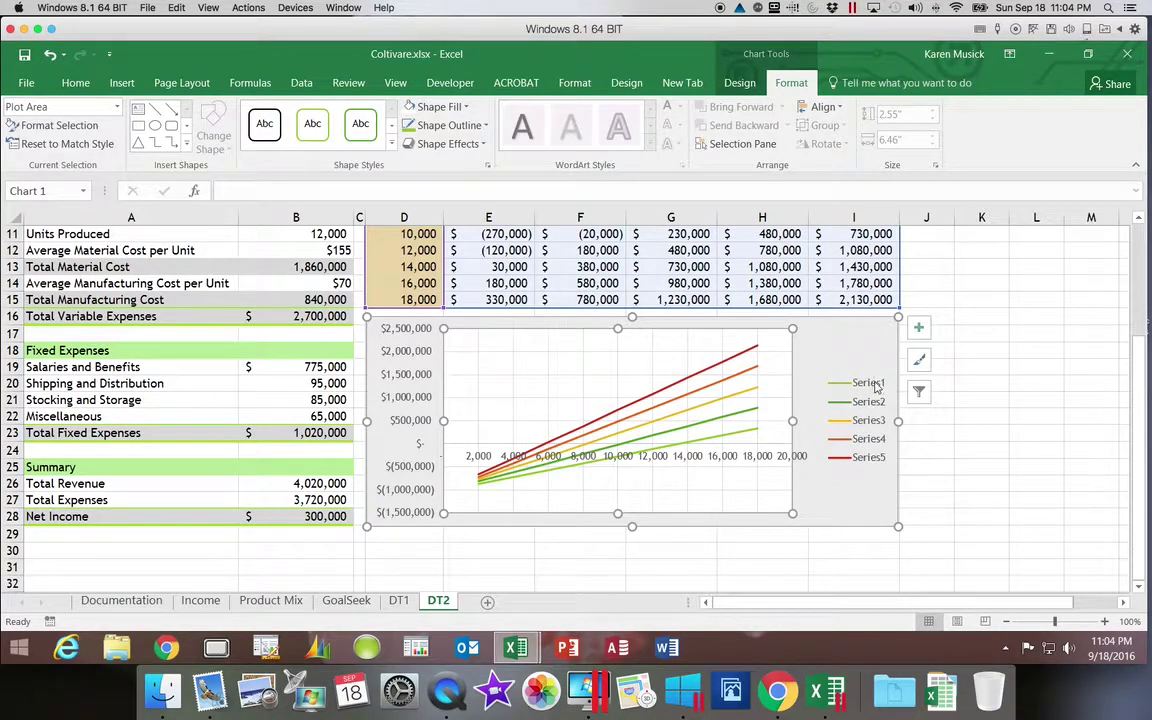
# - Edit Series1 in the chart's data source so its series name refers to the price in cell E6 (='DT2'!$E$6)
pyautogui.moveTo(1138, 398); pyautogui.dragTo(1136, 290)
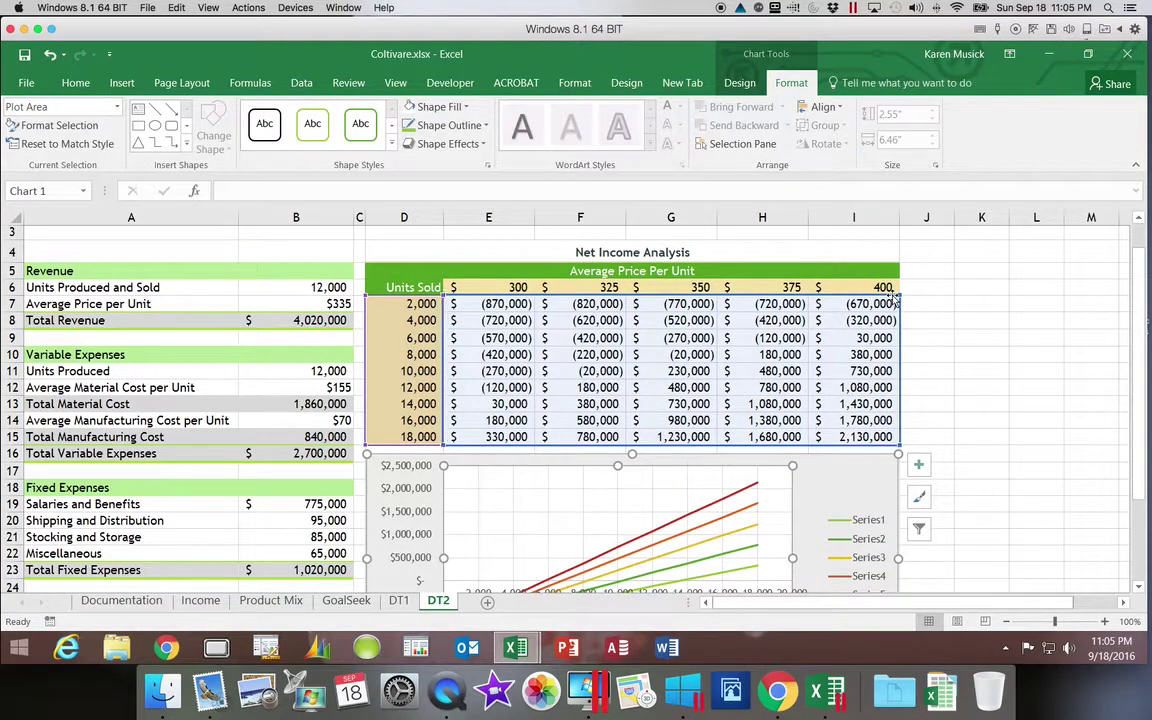
pyautogui.moveTo(1143, 335); pyautogui.dragTo(1138, 384)
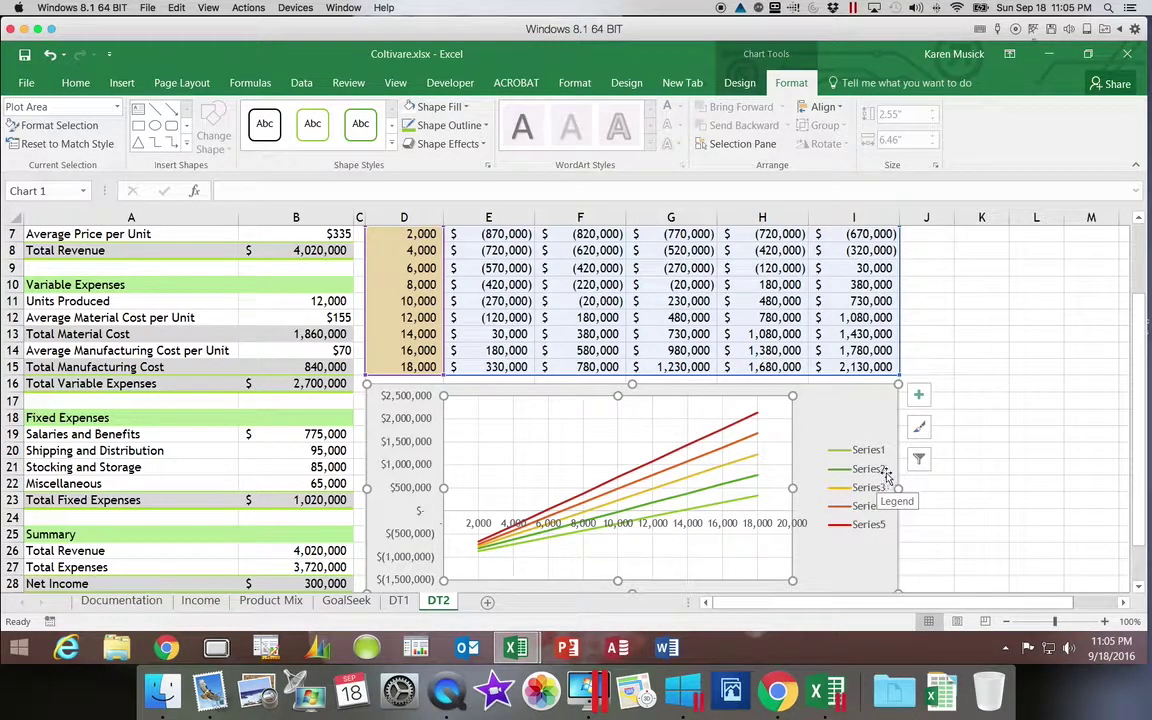
pyautogui.click(739, 84)
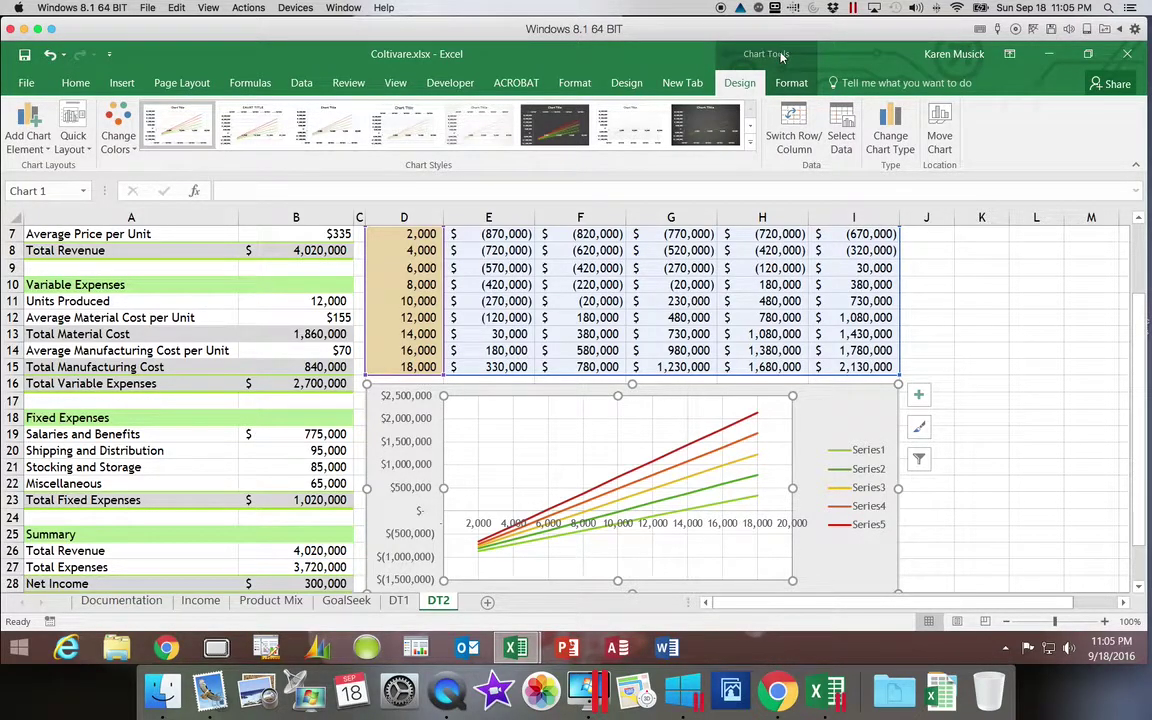
pyautogui.click(847, 123)
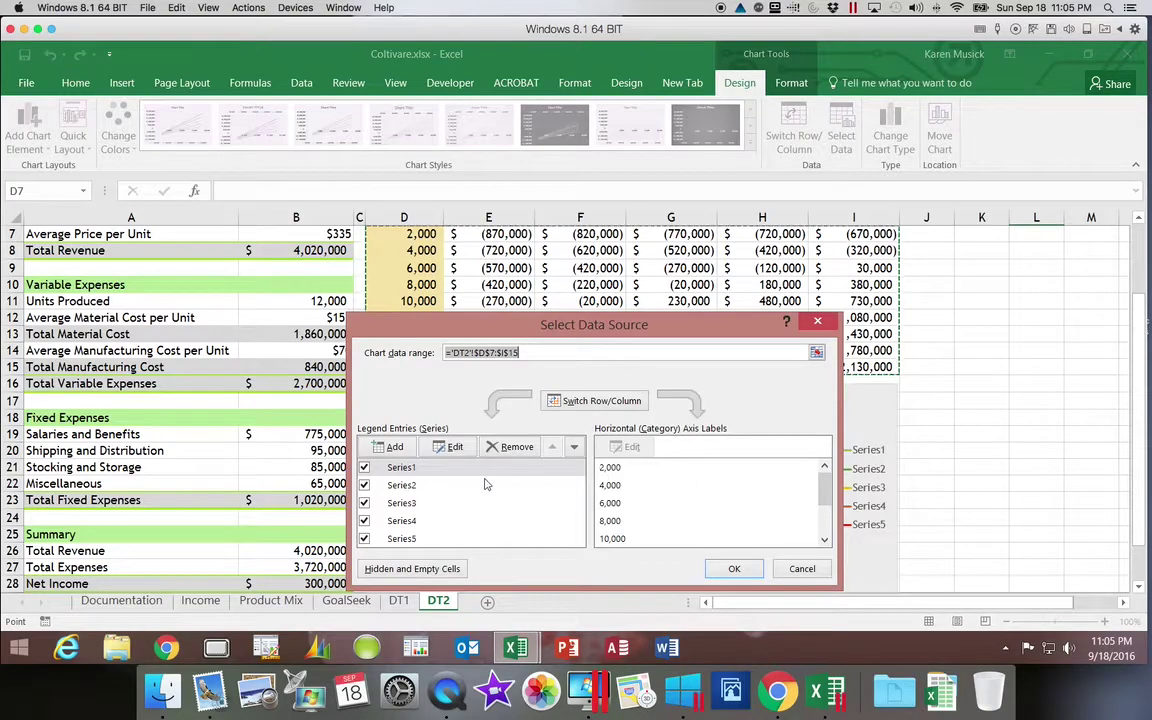
pyautogui.click(411, 468)
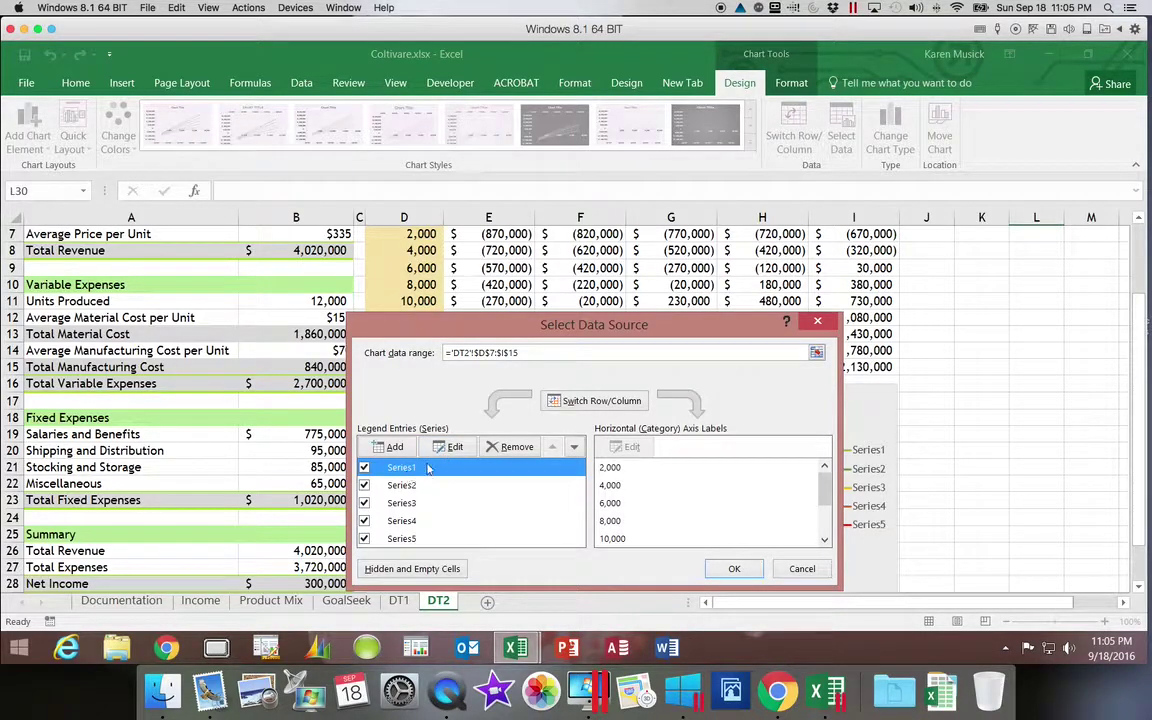
pyautogui.click(449, 446)
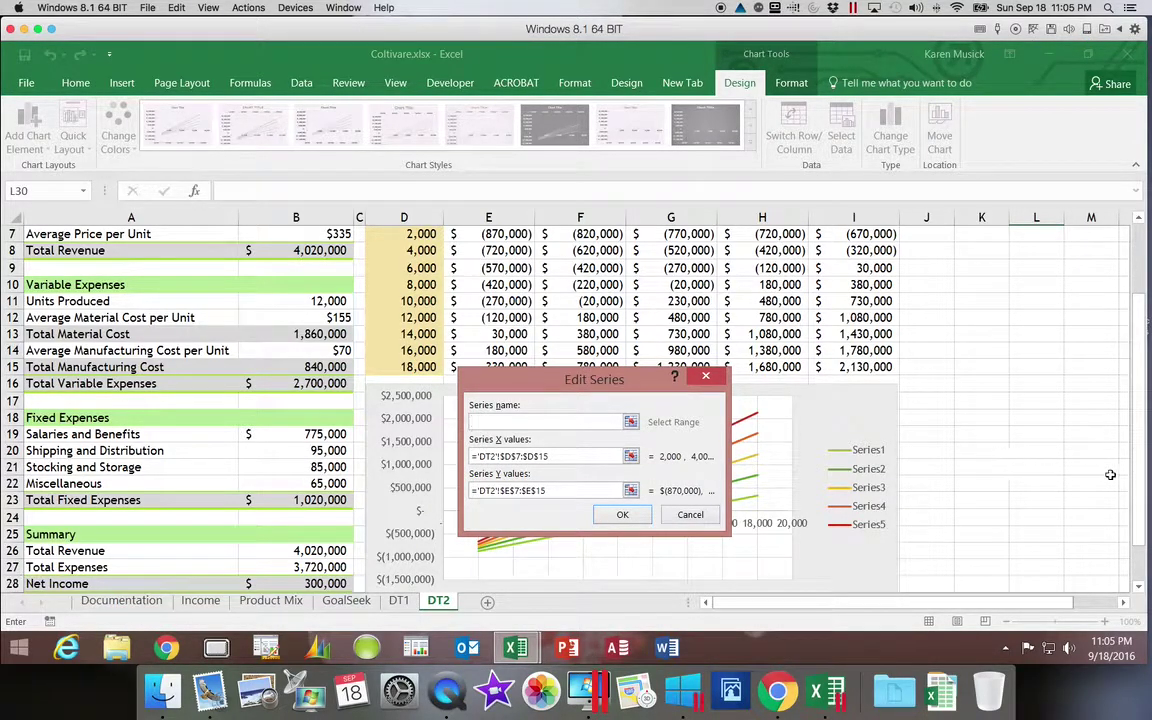
pyautogui.scroll(5, 1139, 450)
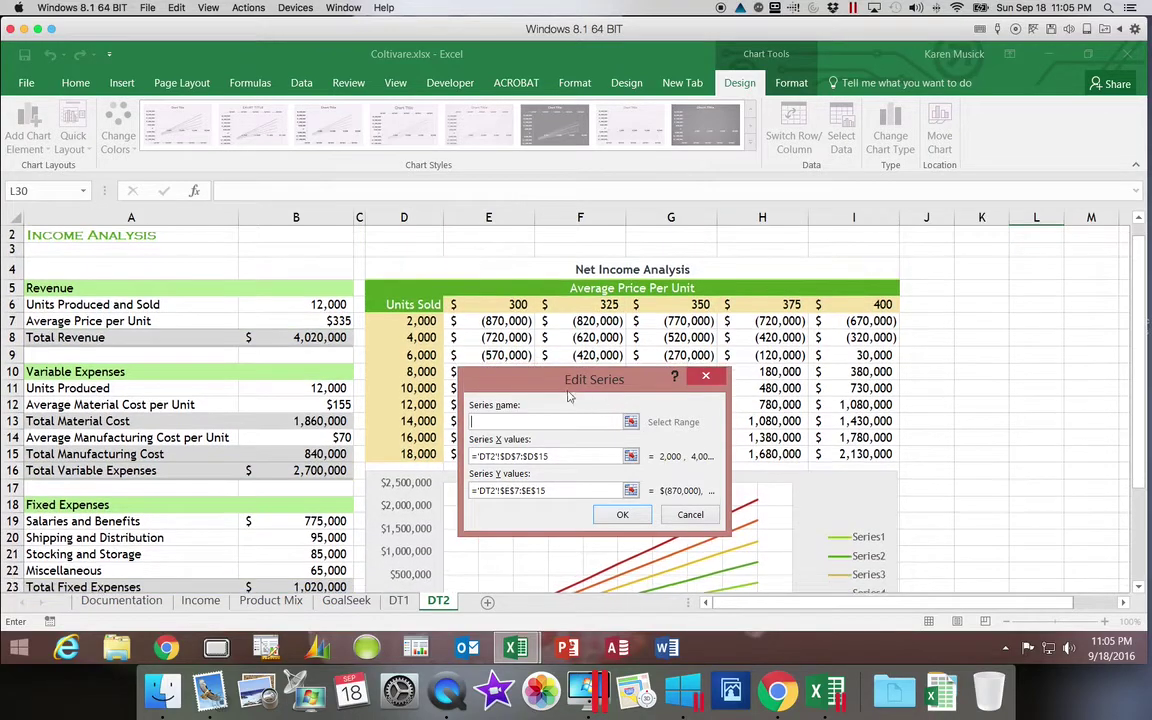
pyautogui.click(508, 304)
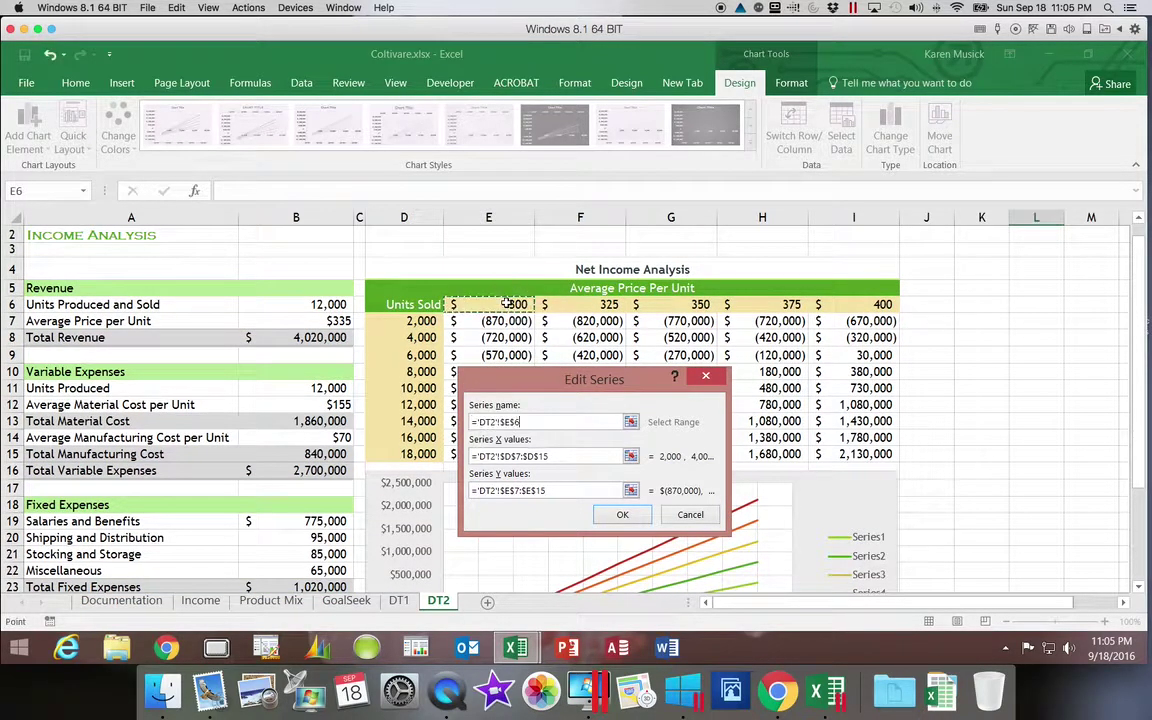
pyautogui.click(622, 515)
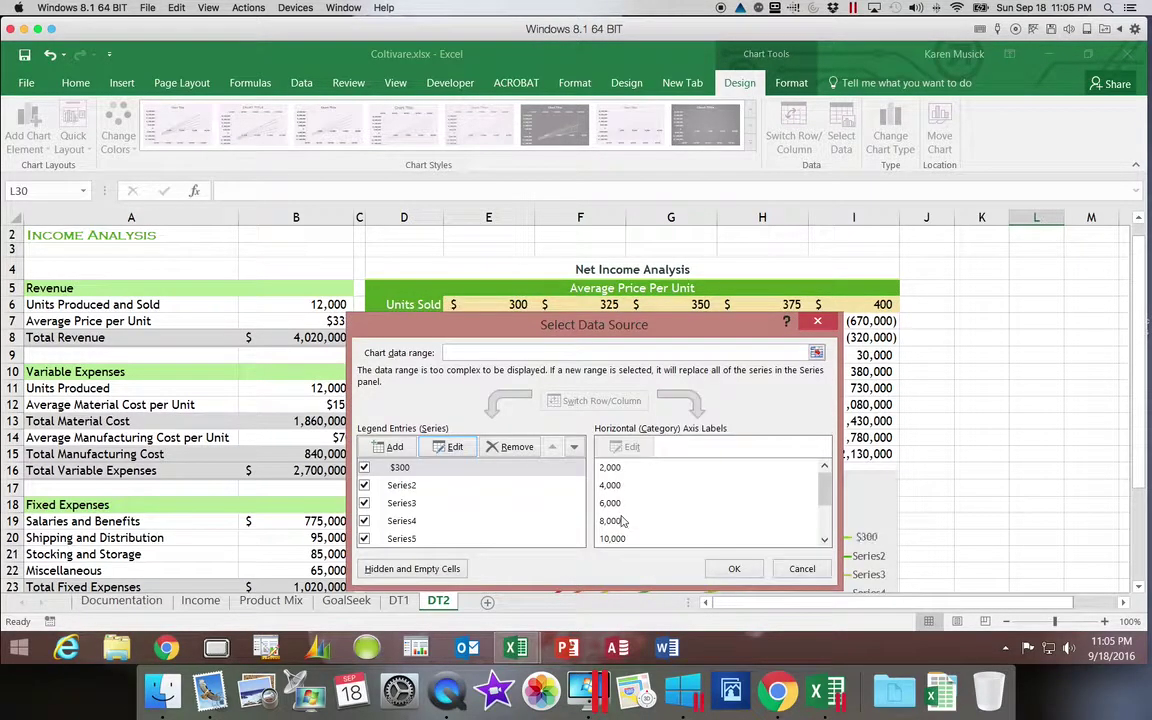
# - Edit Series2 in the chart's data source so its series name refers to the price in cell F6 (='DT2'!$F$6)
pyautogui.click(400, 485)
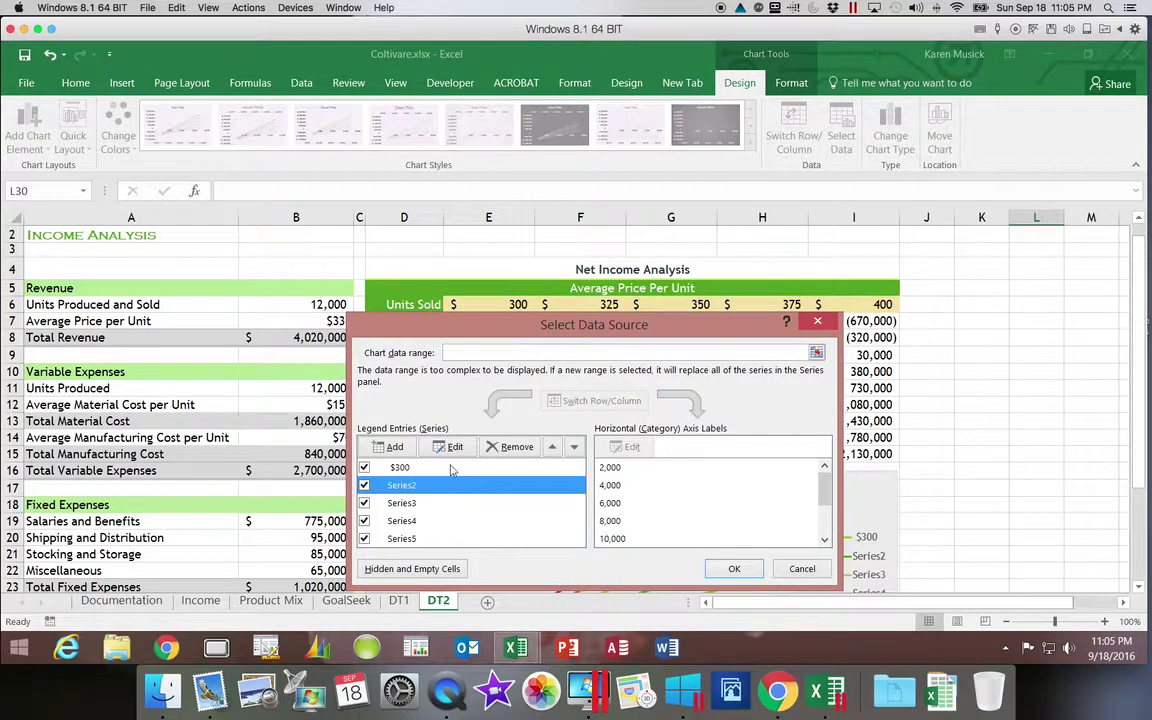
pyautogui.click(452, 446)
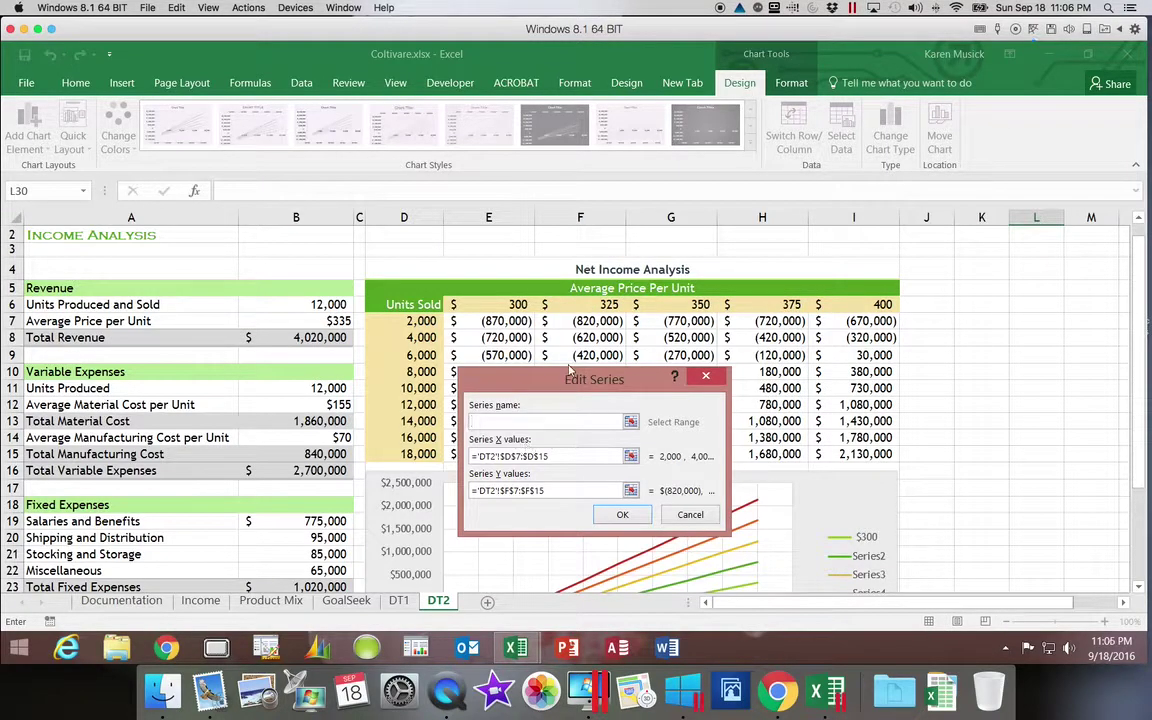
pyautogui.click(584, 307)
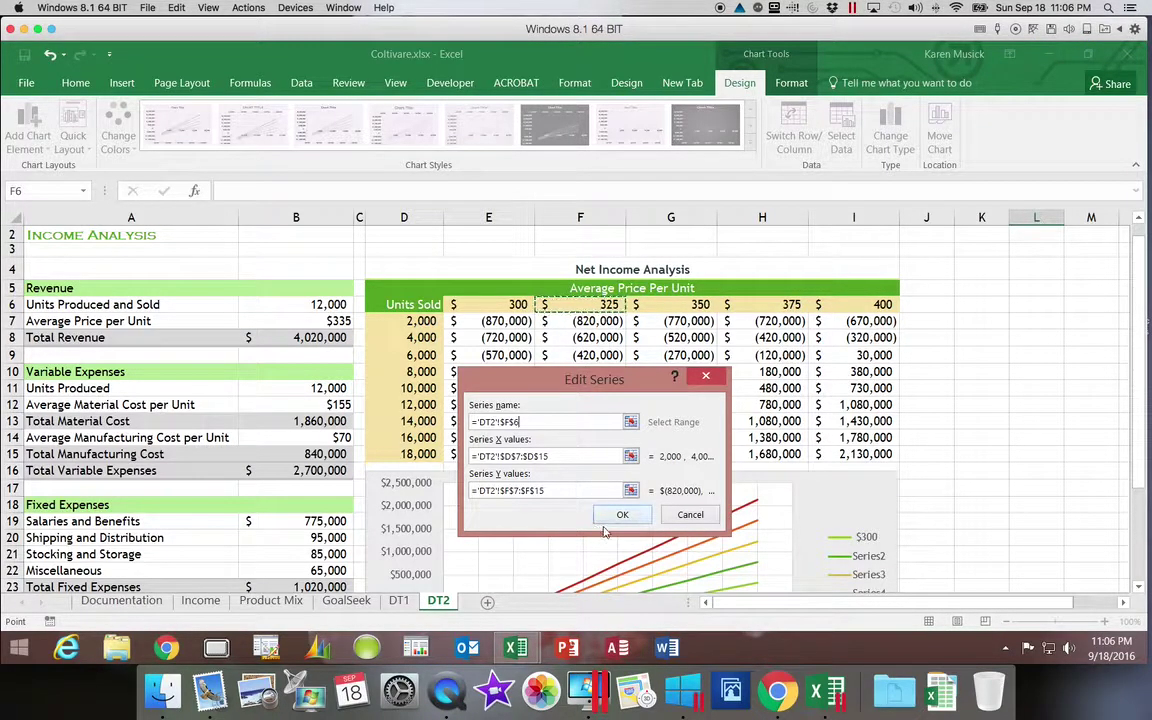
pyautogui.click(620, 516)
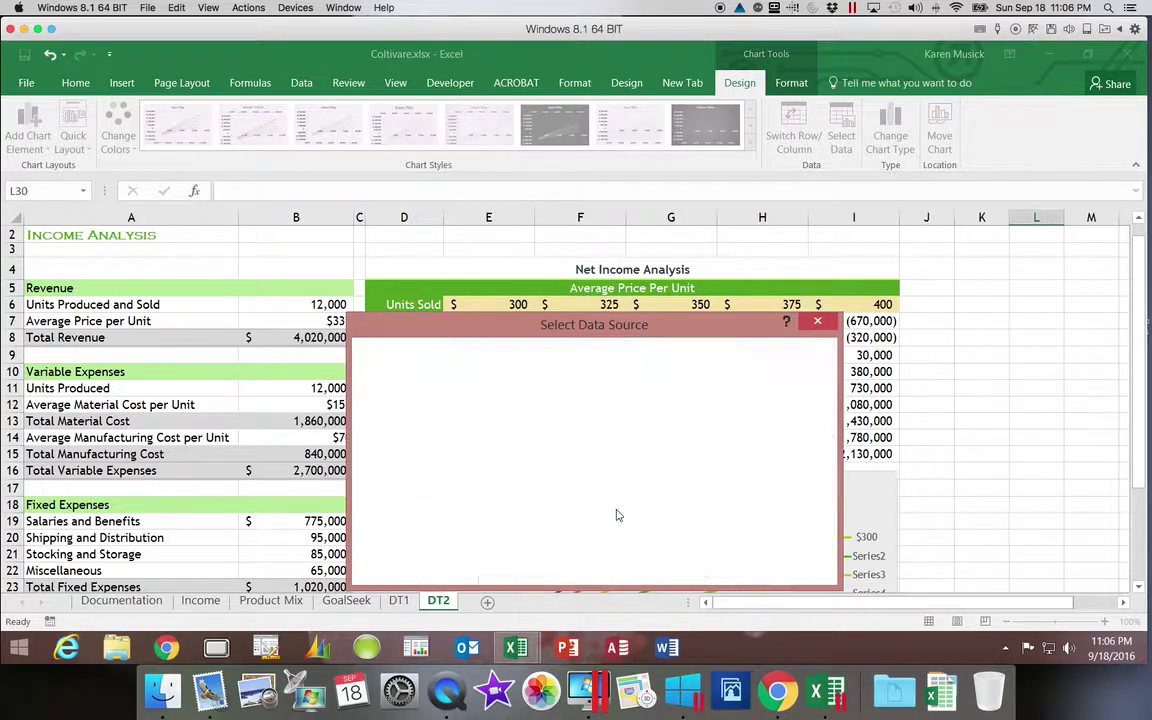
# - Edit Series3 in the chart's data source so its series name refers to the price in cell G6 (='DT2'!$G$6)
pyautogui.click(398, 503)
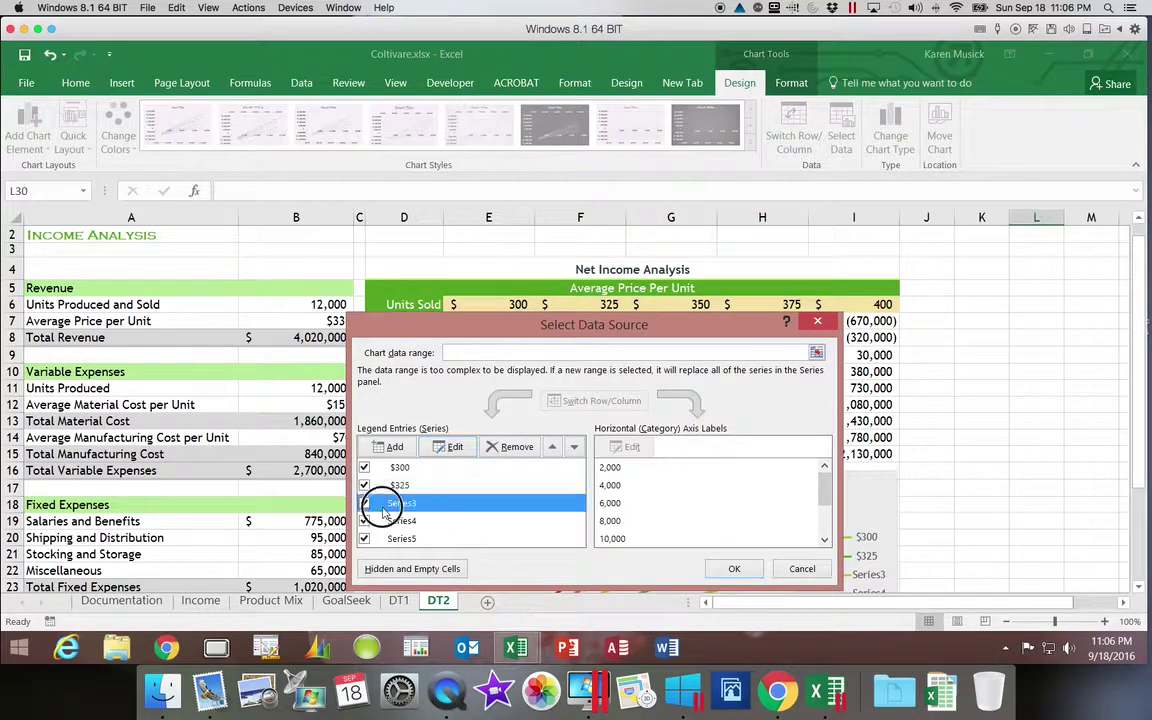
pyautogui.click(452, 450)
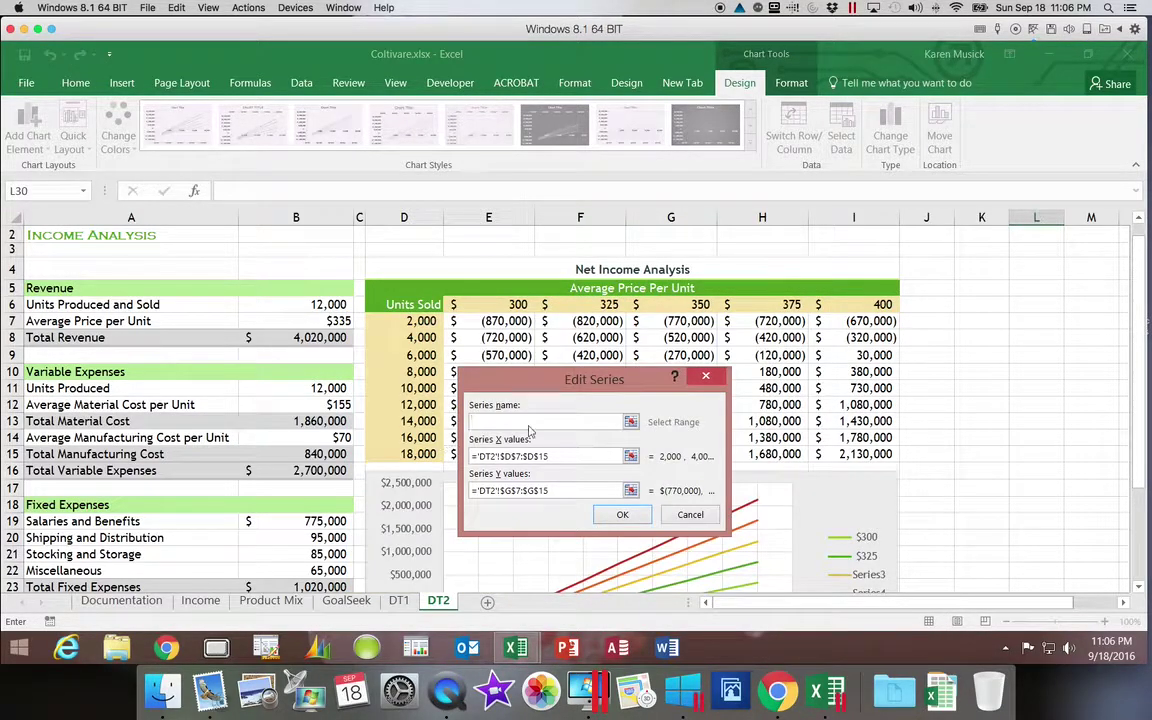
pyautogui.click(640, 304)
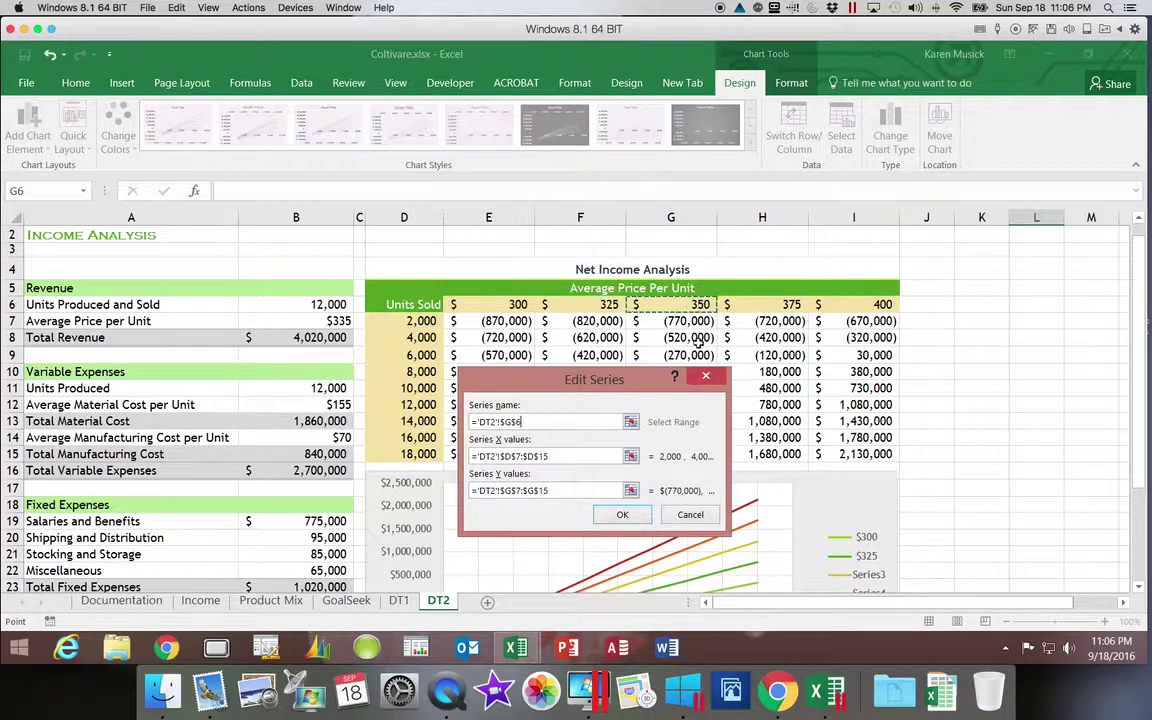
pyautogui.click(622, 514)
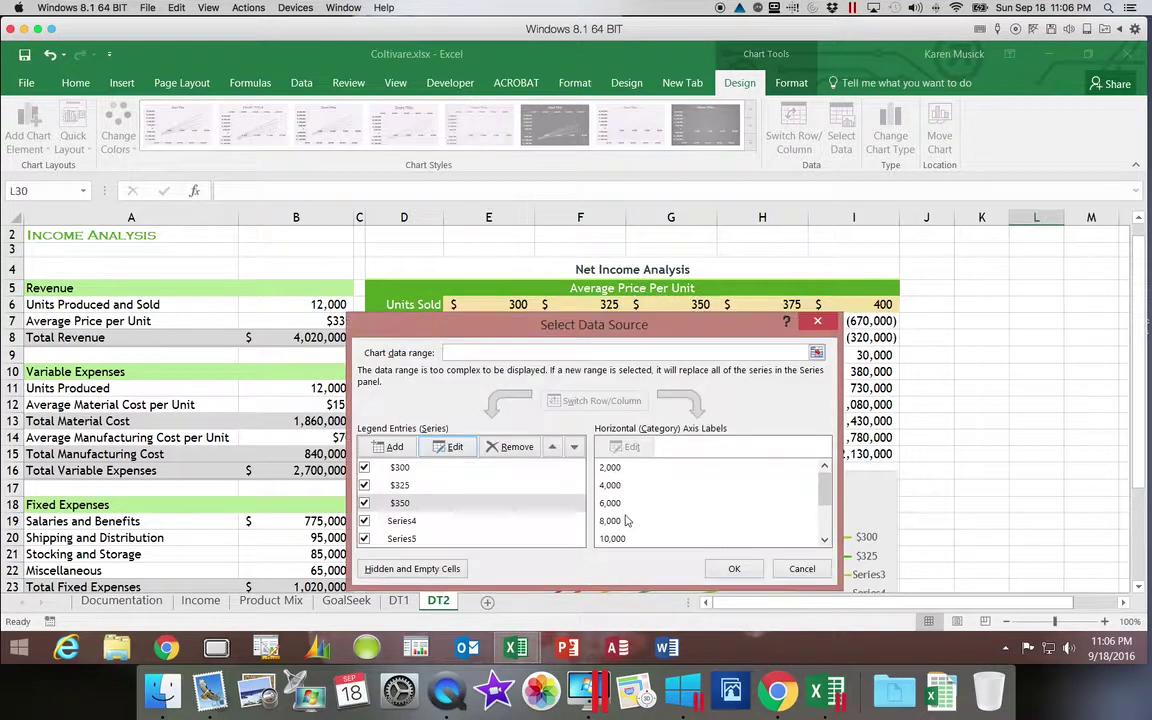
# - Edit Series4 in the chart's data source so its series name refers to the price in cell H6 (='DT2'!$H$6)
pyautogui.click(425, 518)
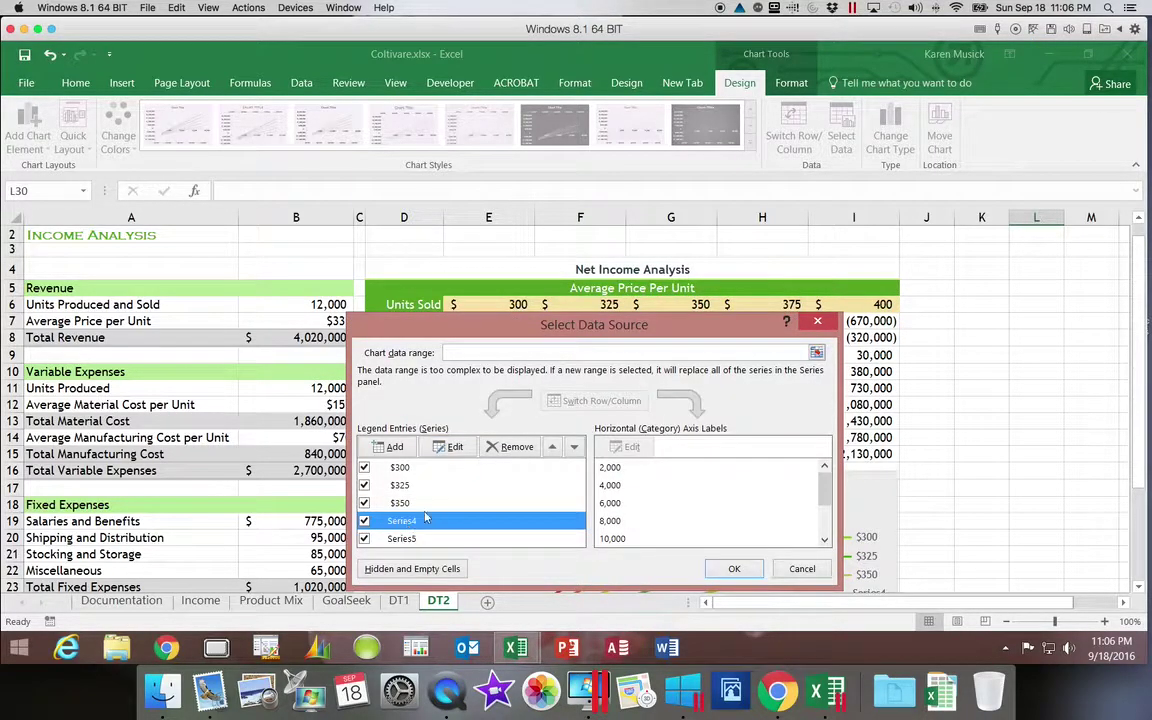
pyautogui.click(452, 447)
pyautogui.click(775, 304)
pyautogui.click(620, 516)
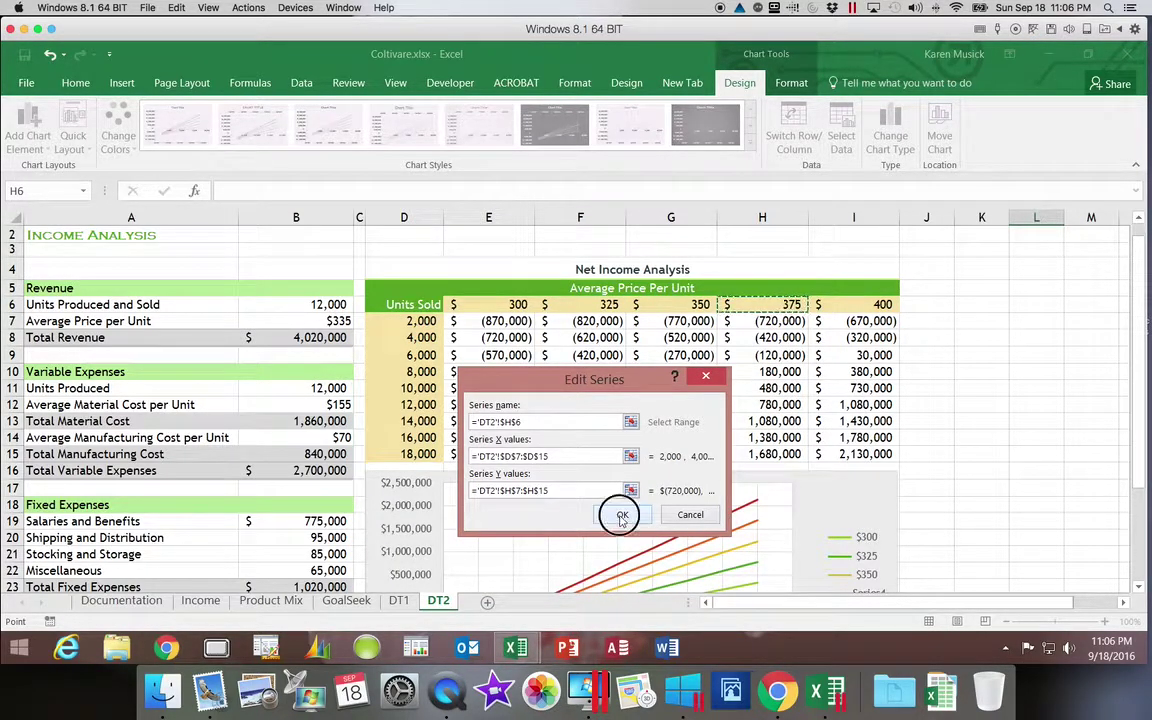
# - Name Series5 from the price in cell I6 (='DT2'!$I$6) and apply the chart's data source changes
pyautogui.click(443, 541)
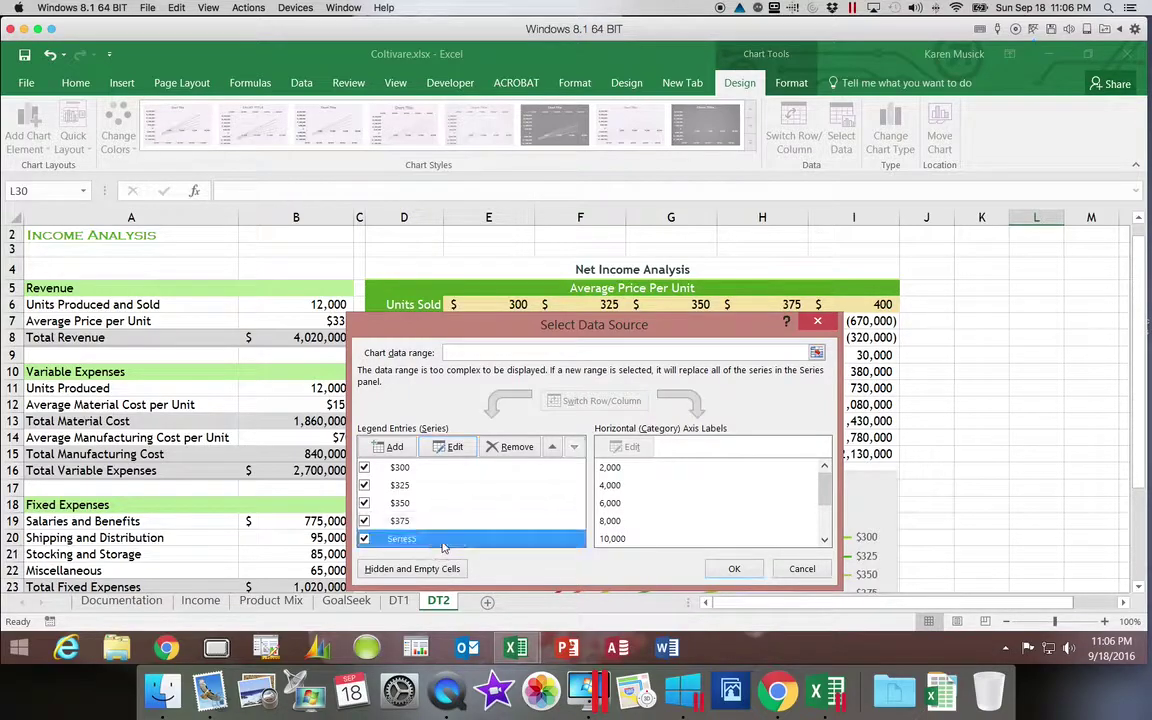
pyautogui.click(455, 448)
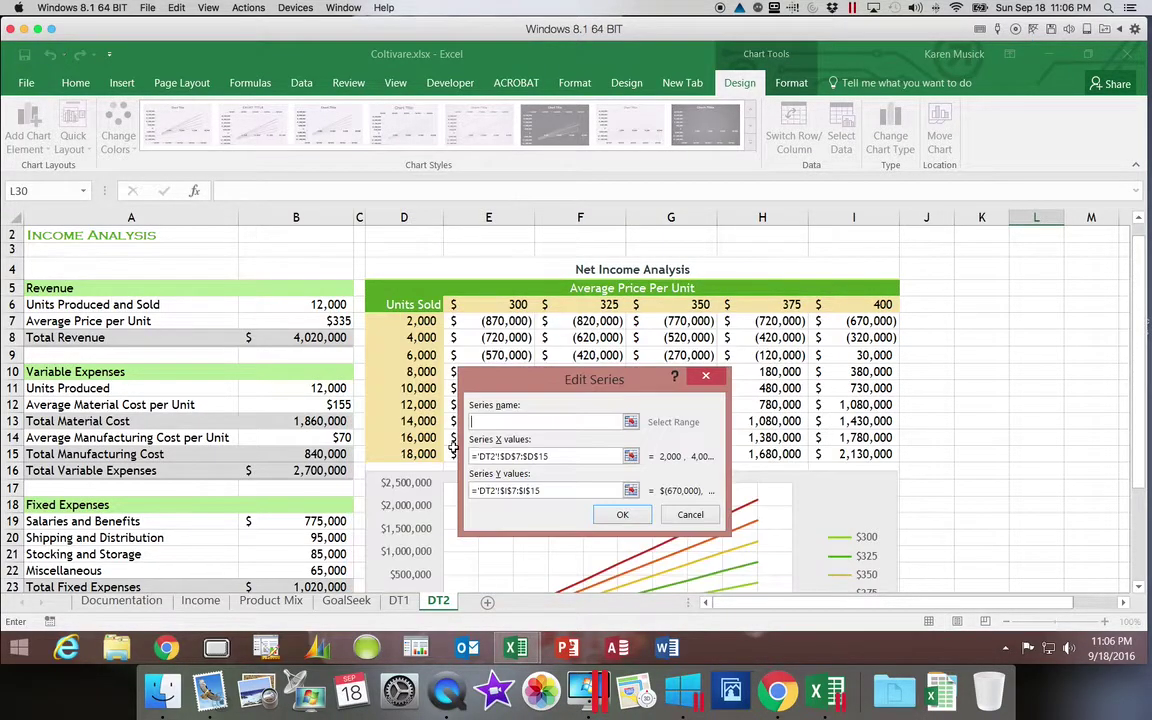
pyautogui.click(880, 305)
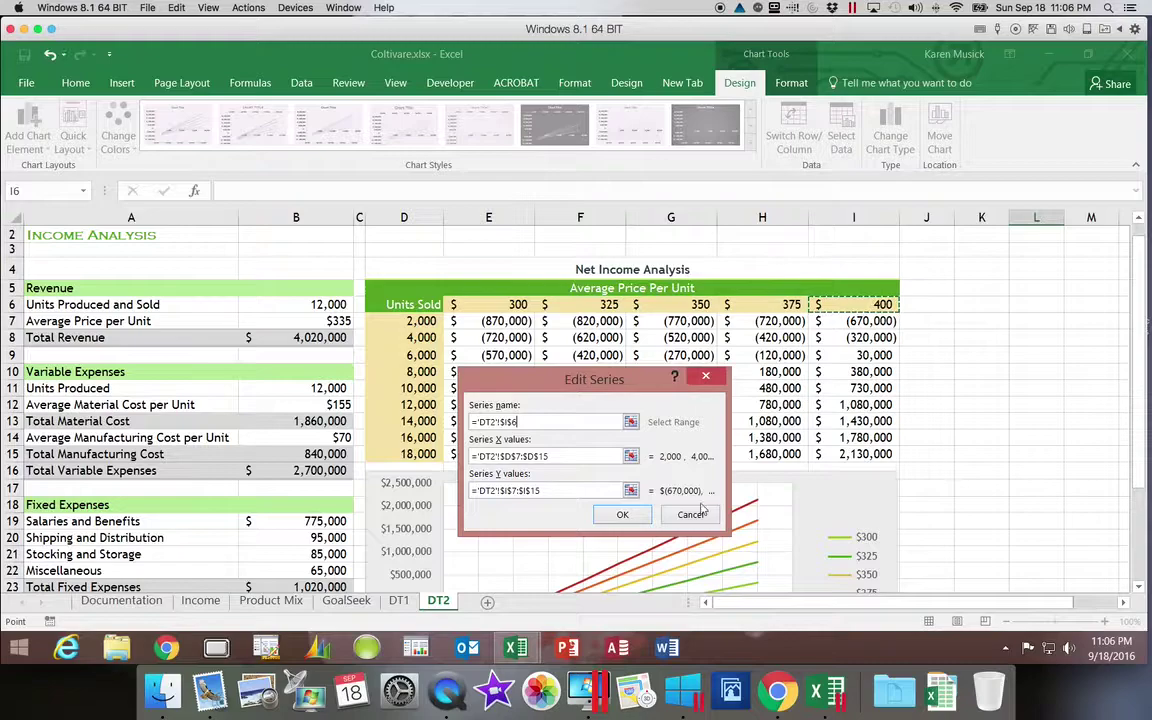
pyautogui.click(622, 515)
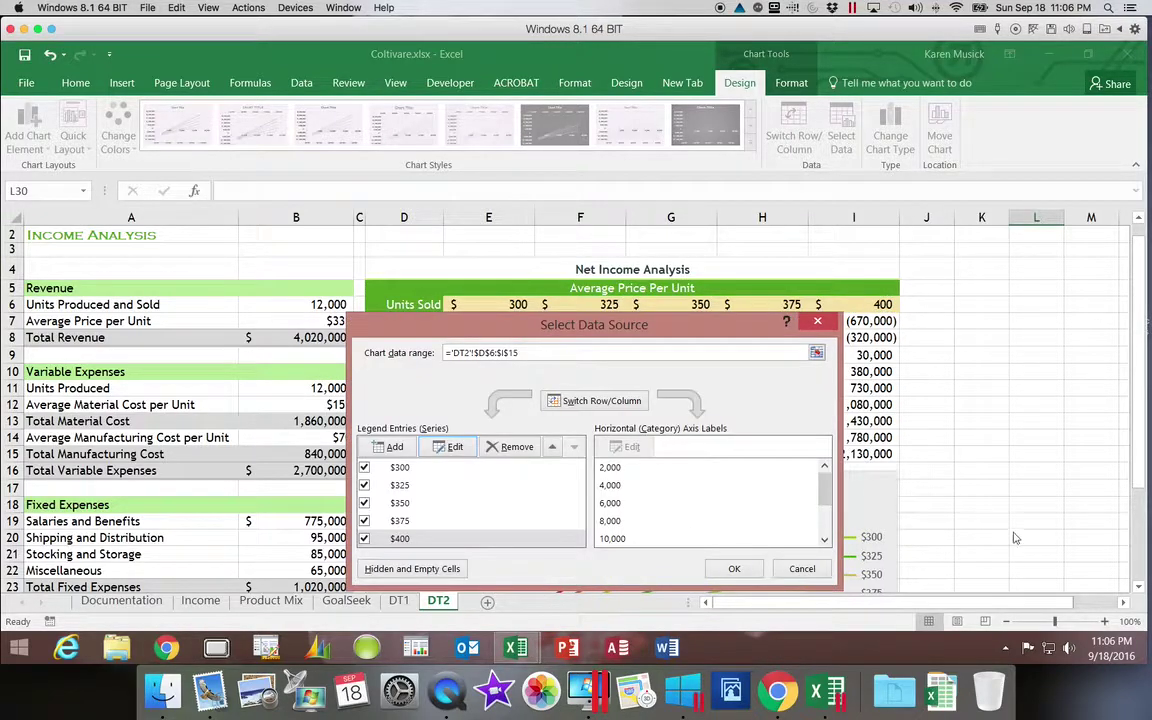
pyautogui.click(729, 571)
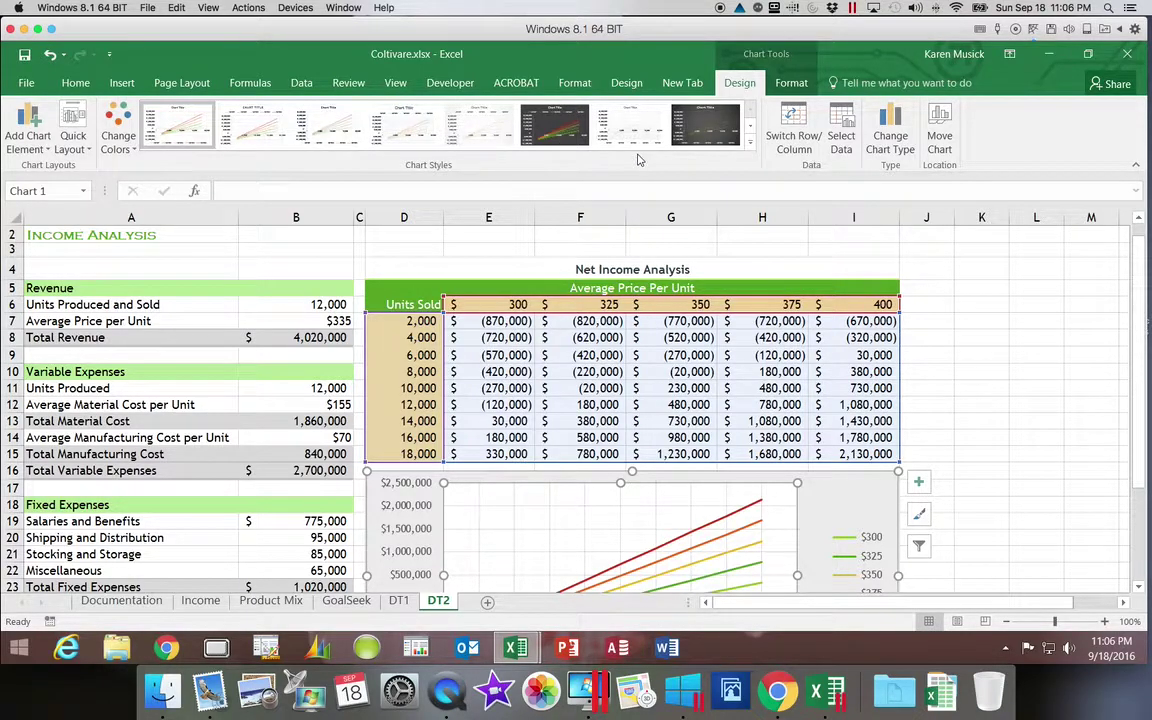
# - Change the chart's colors to the second monochromatic green palette that runs from light to dark
pyautogui.click(116, 150)
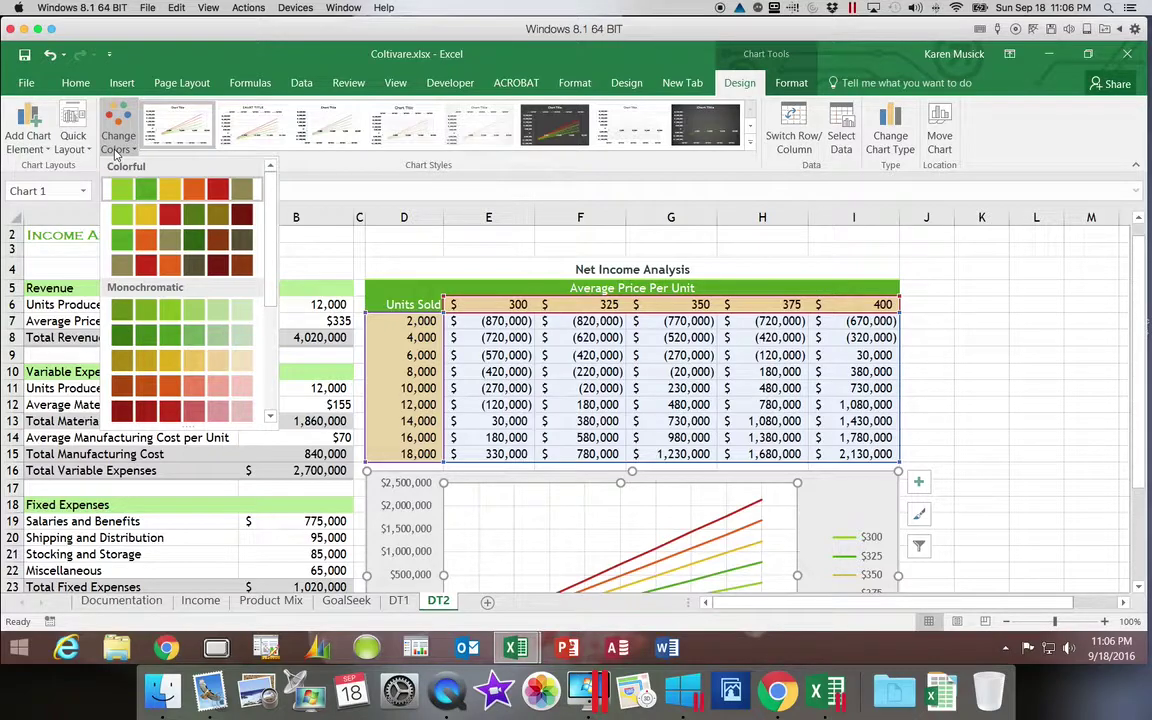
pyautogui.moveTo(265, 257); pyautogui.dragTo(262, 312)
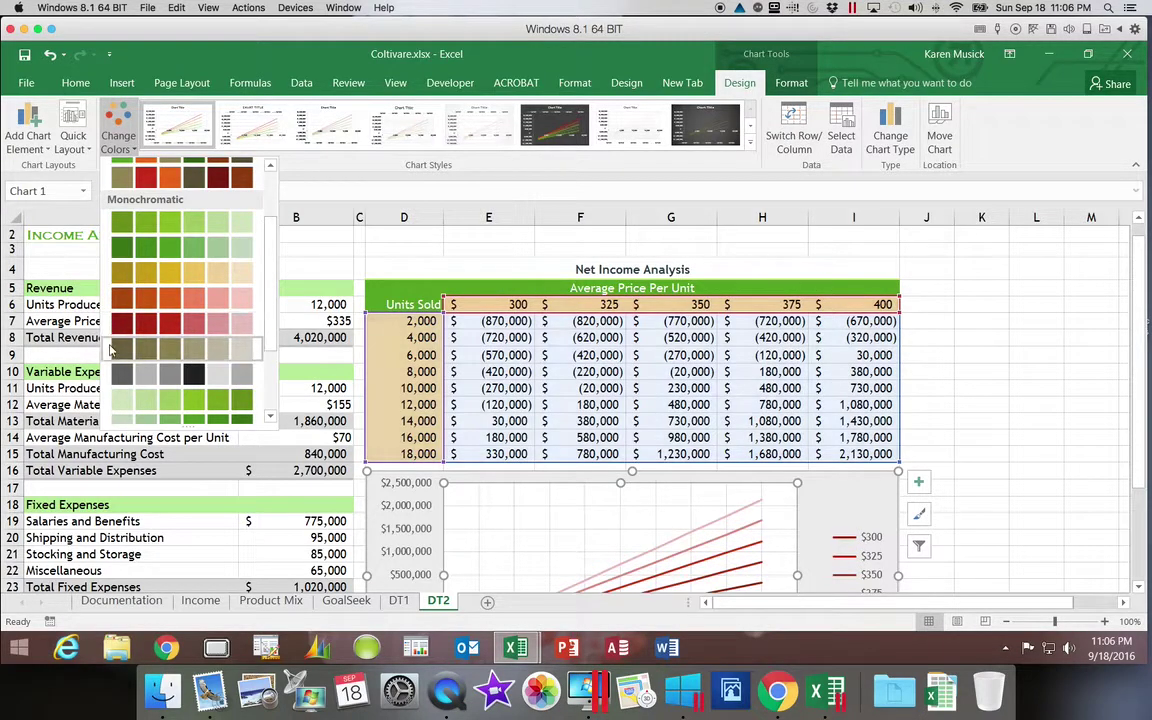
pyautogui.click(114, 421)
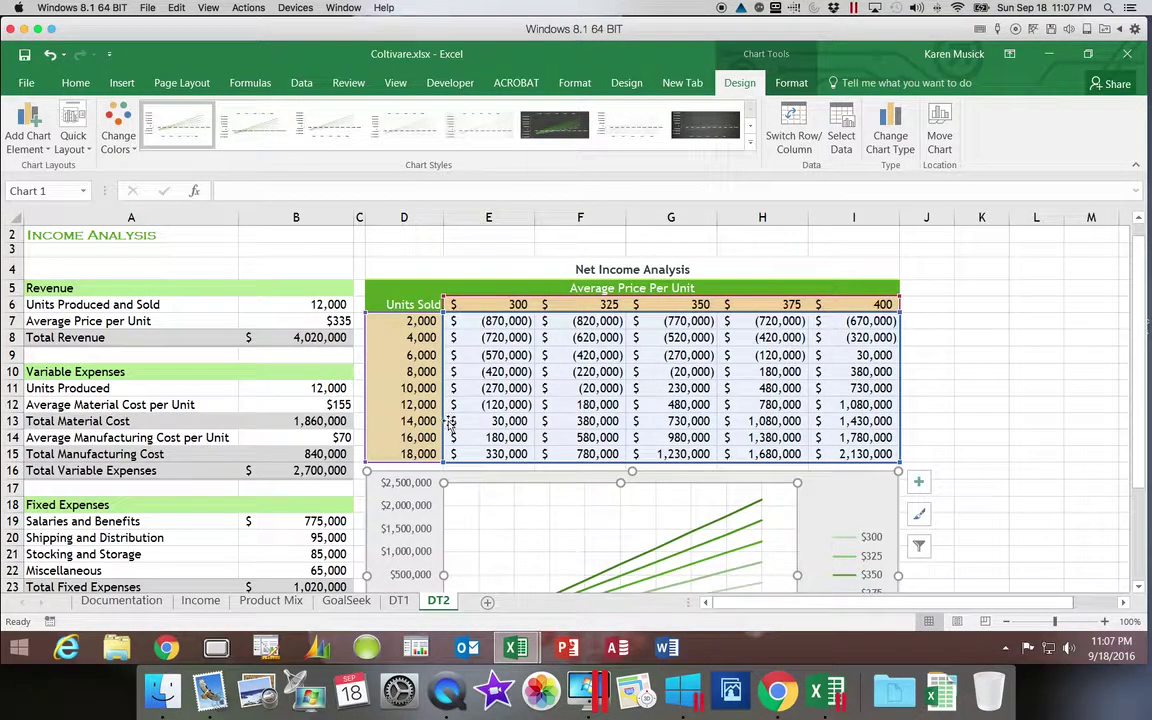
# - Deselect the finished scatter chart by selecting empty cell K11 and save the workbook
pyautogui.moveTo(1138, 432); pyautogui.dragTo(1135, 470)
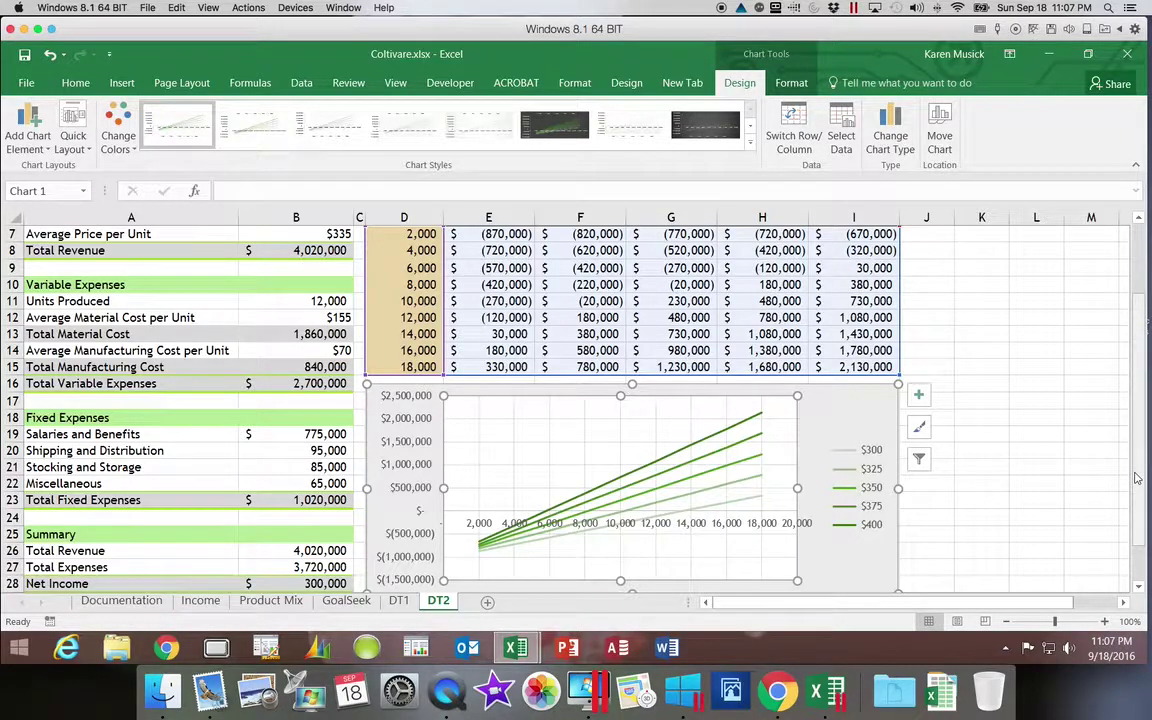
pyautogui.click(983, 300)
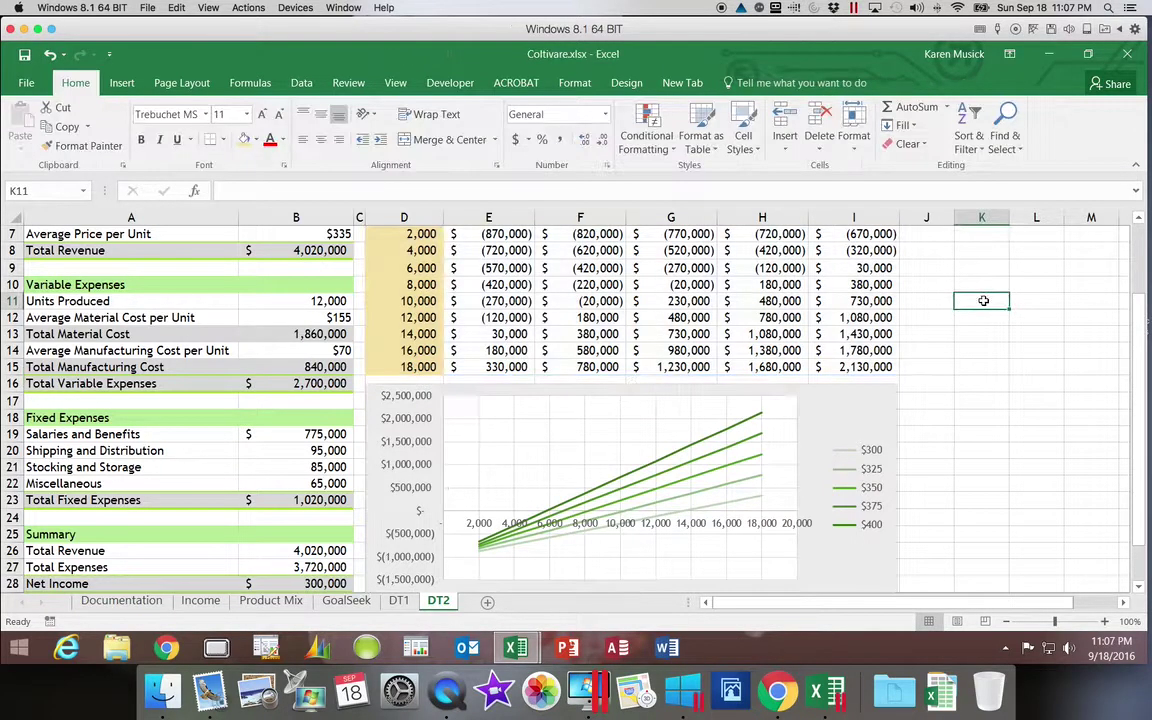
pyautogui.click(24, 54)
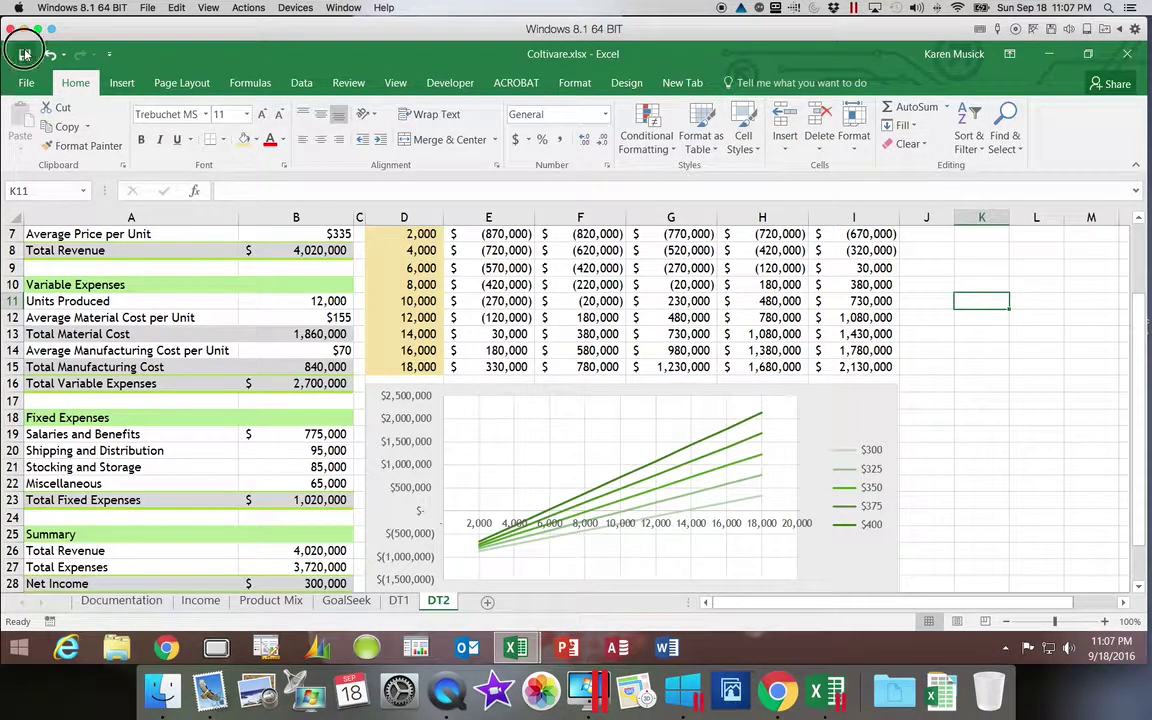